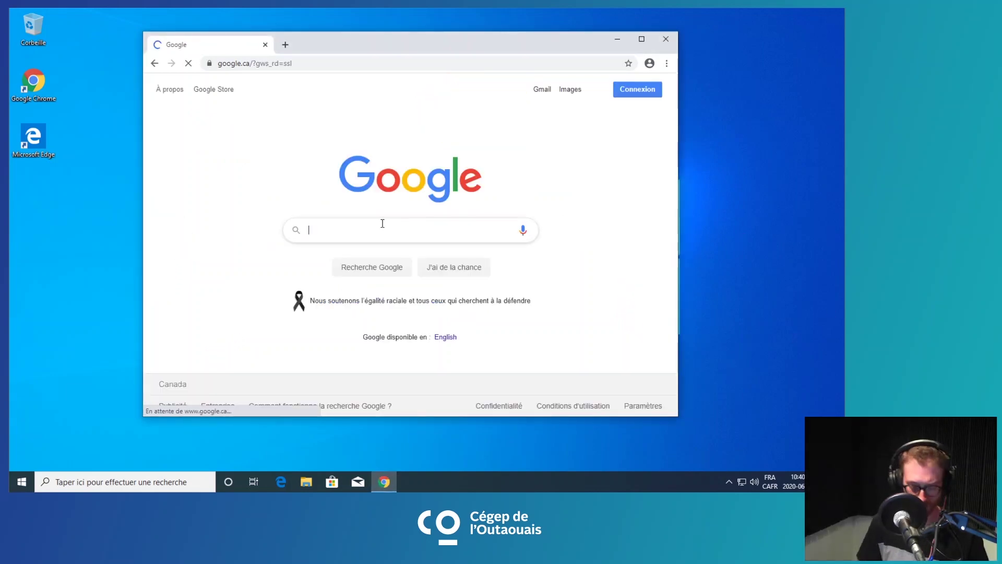
Search Google for "obs project" and maximize the browser window.
type("obs")
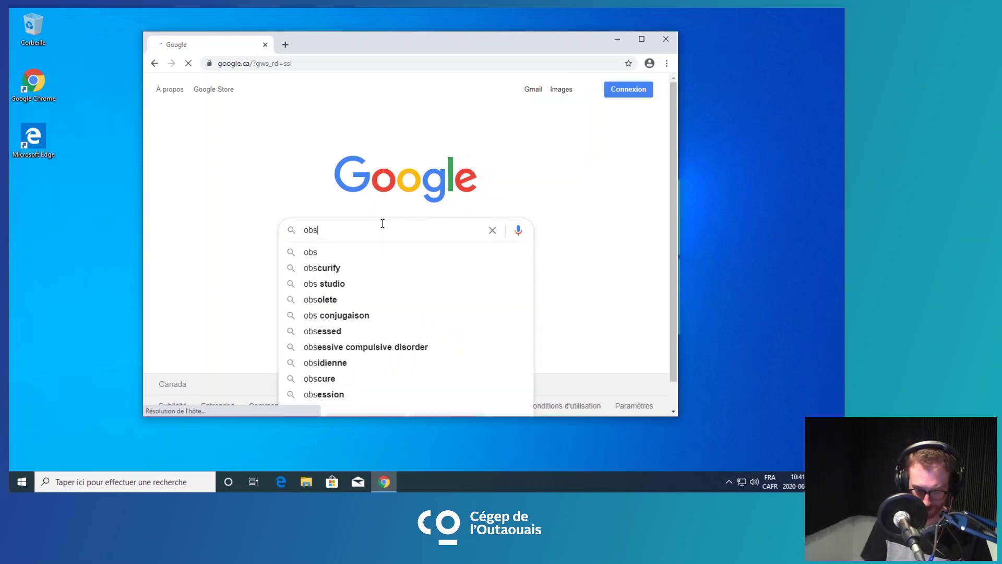
type(" project")
key("Return")
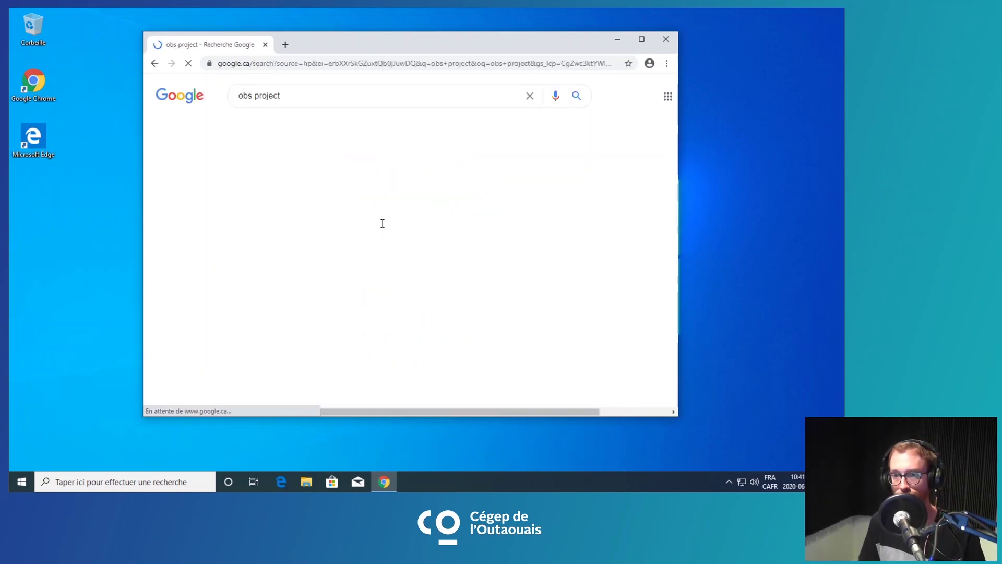
left_click(641, 38)
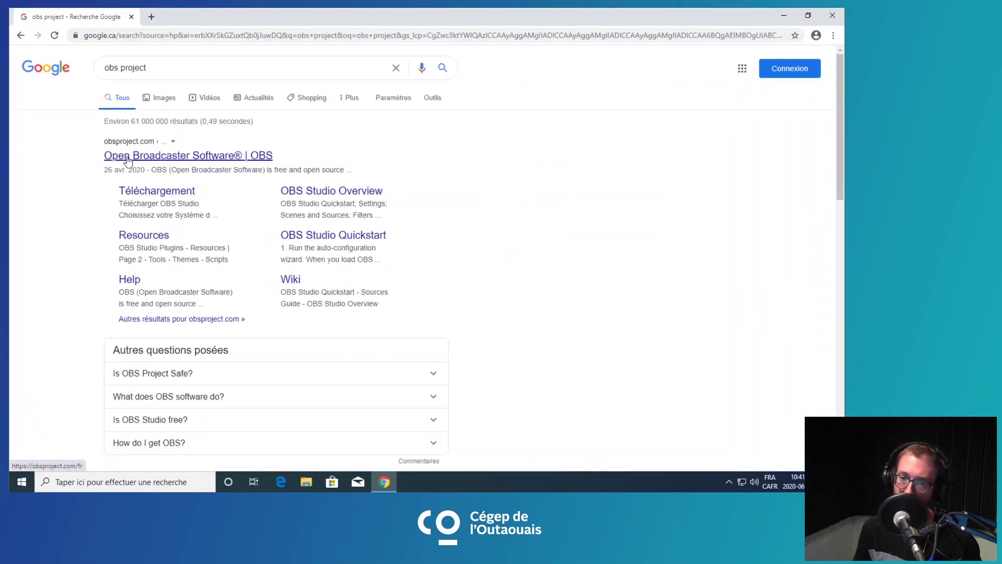
Open the OBS project's Téléchargement page and download the standard Windows installer of OBS Studio 25.0.8.
left_click(169, 196)
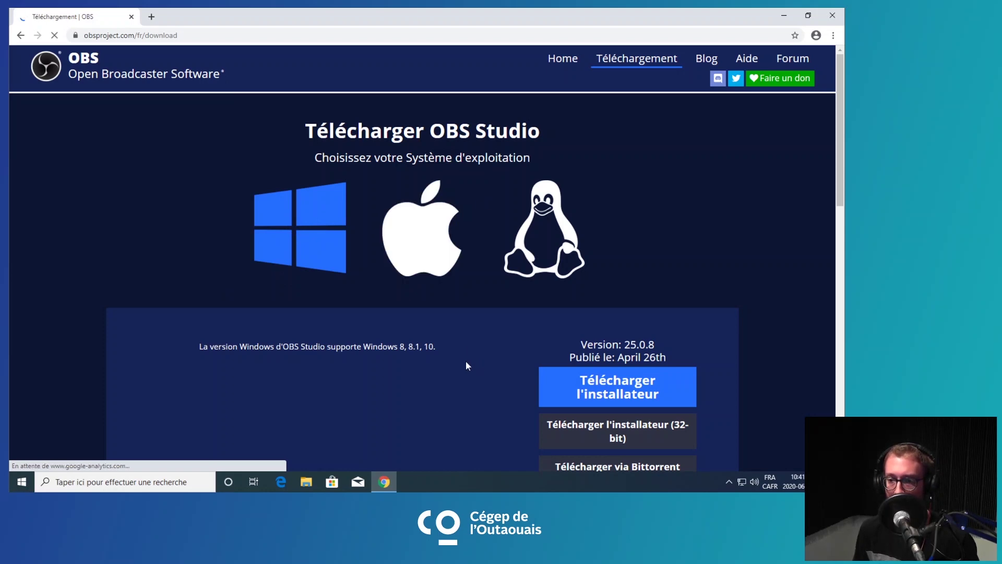
scroll(576, 327, "down", 2)
left_click(625, 283)
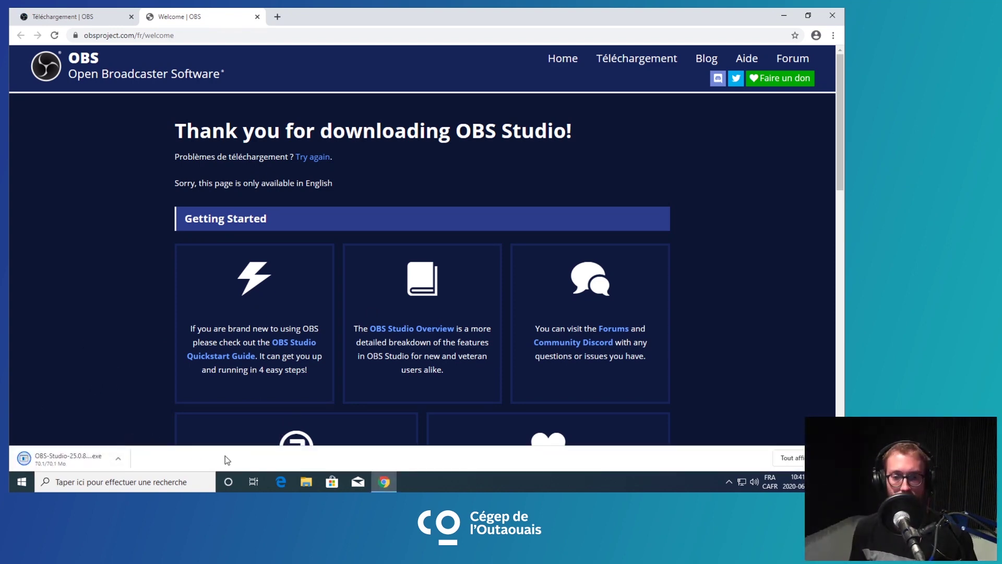
Run the downloaded OBS Studio installer and authorize it to make changes to the computer.
left_click(73, 459)
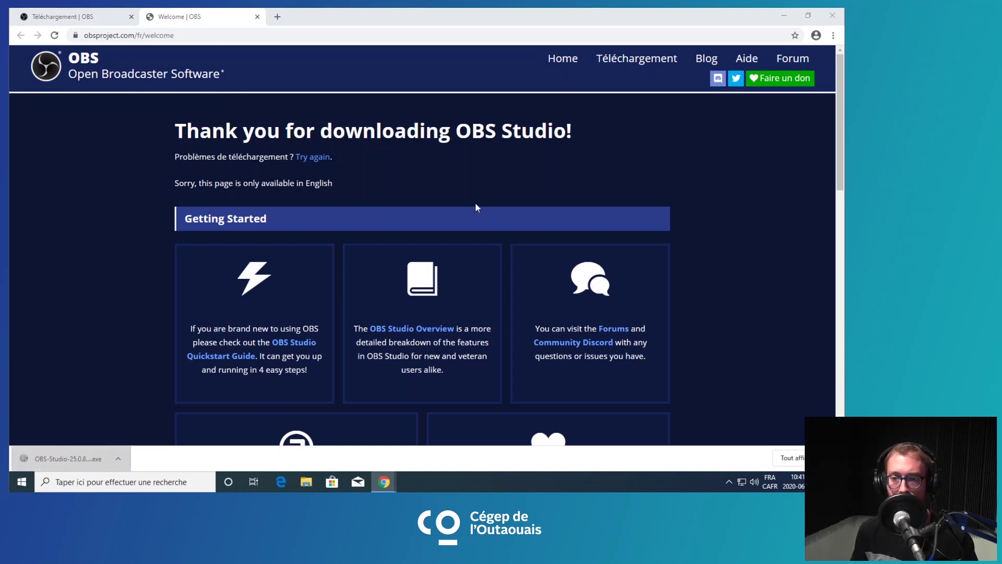
left_click(530, 135)
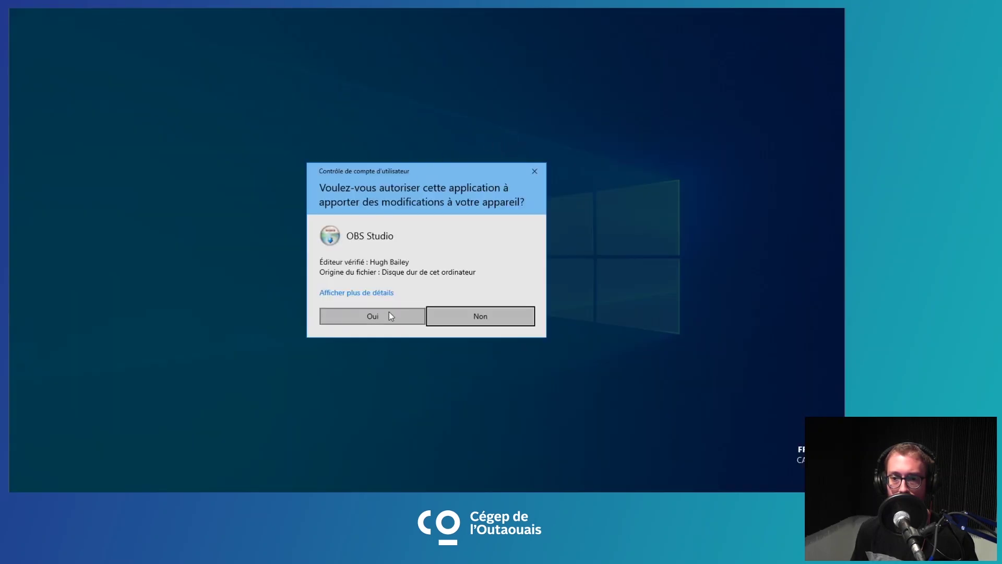
left_click(390, 315)
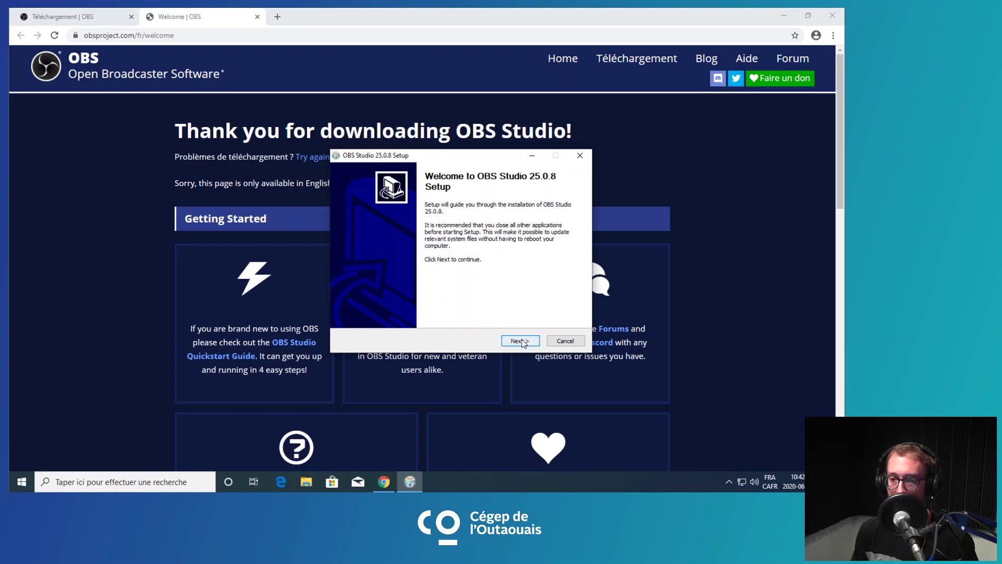
Install OBS Studio 25.0.8 in C:\Program Files\obs-studio, finish setup with the launch option enabled, and minimize the browser.
left_click(522, 342)
left_click(525, 343)
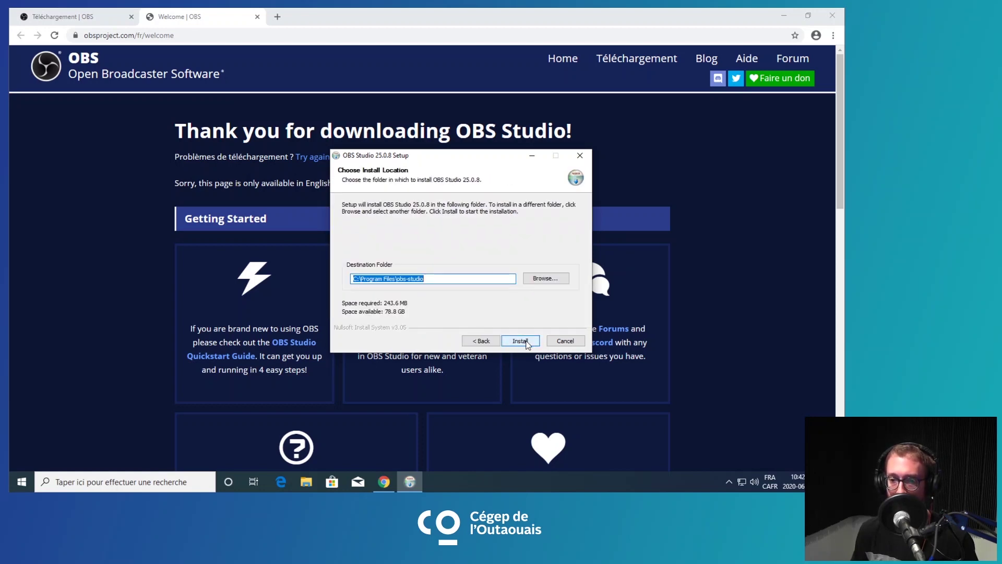
left_click(526, 343)
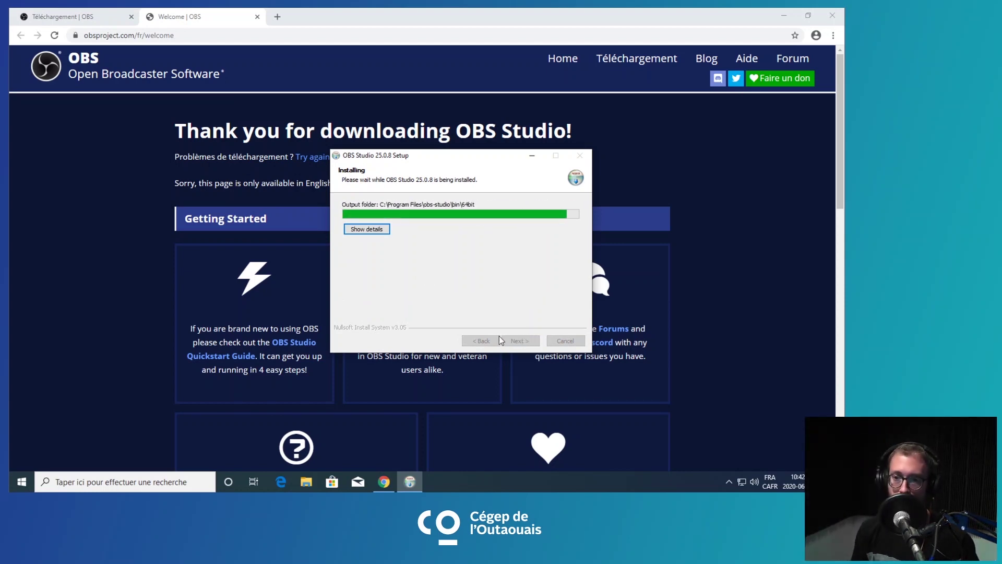
left_click(518, 340)
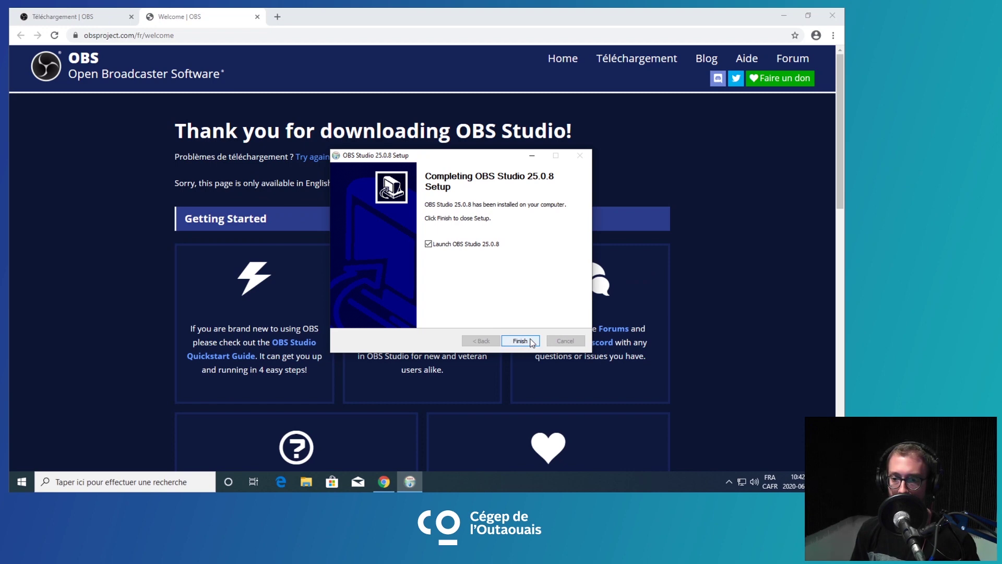
left_click(530, 341)
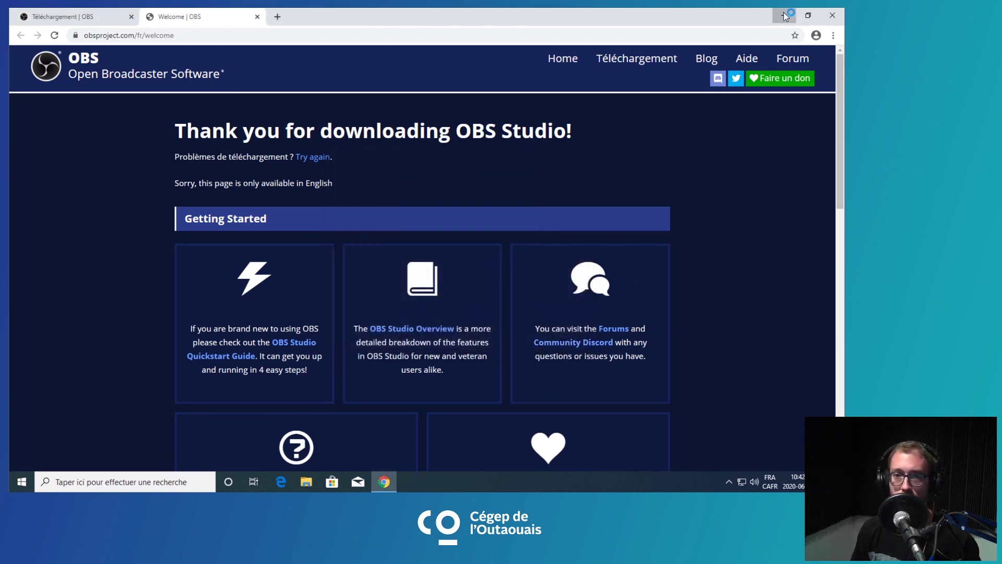
left_click(785, 17)
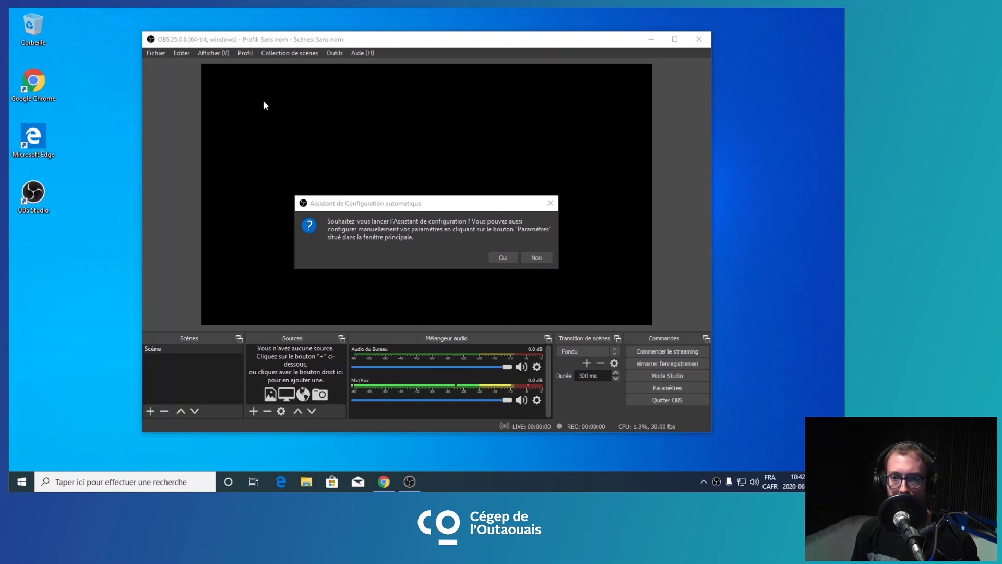
Start the automatic configuration wizard and choose to optimize for recording without streaming.
left_click(506, 257)
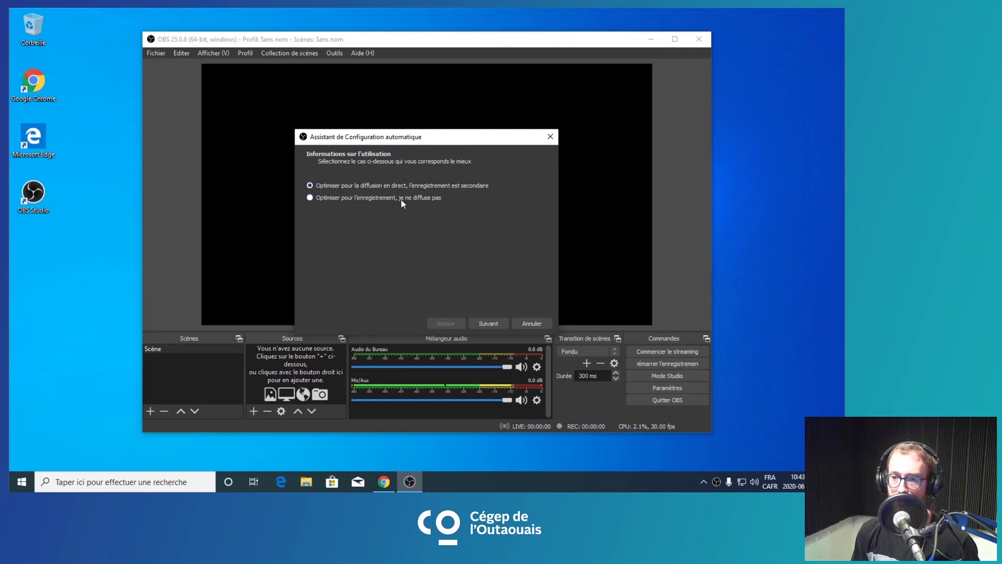
left_click(371, 196)
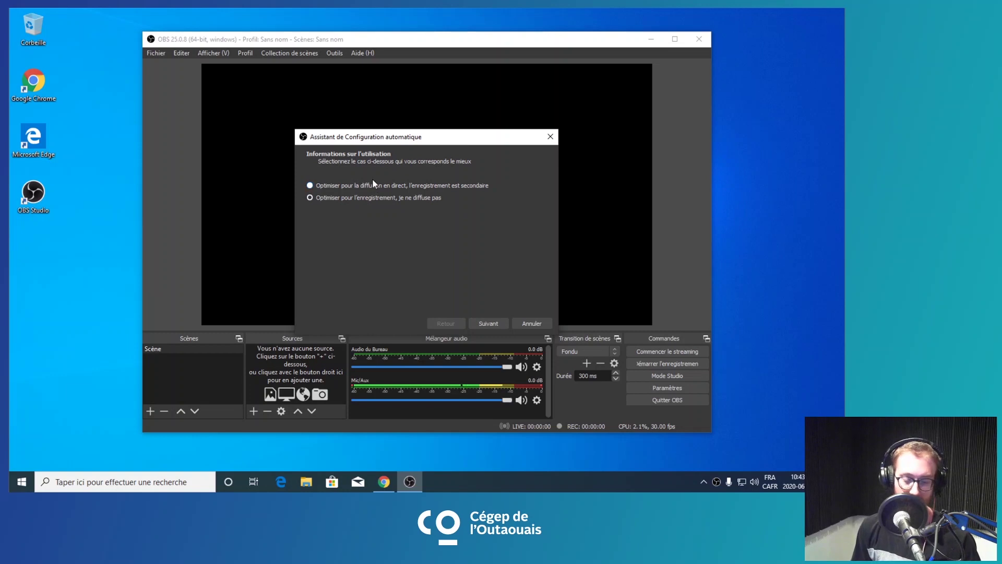
left_click(340, 197)
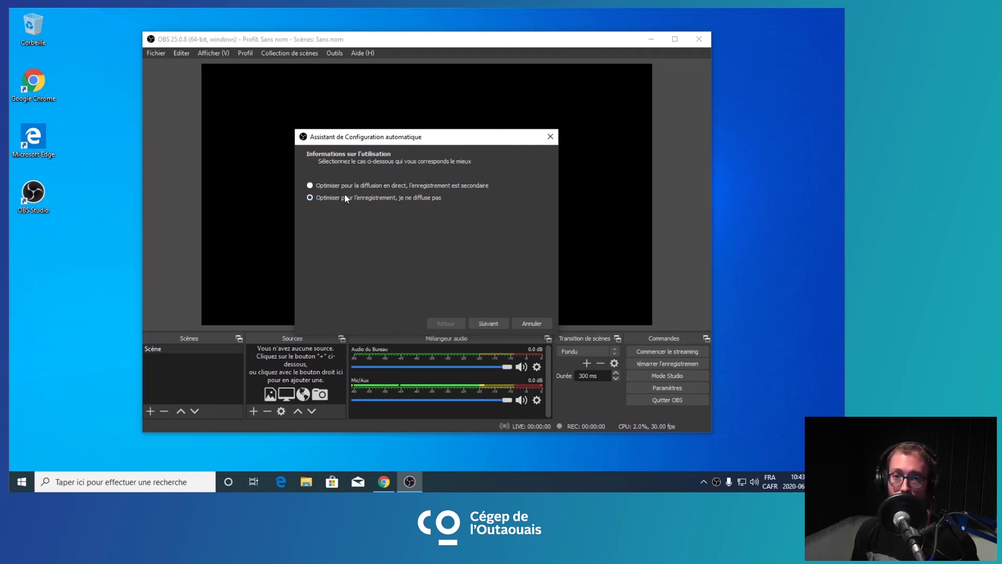
left_click(491, 322)
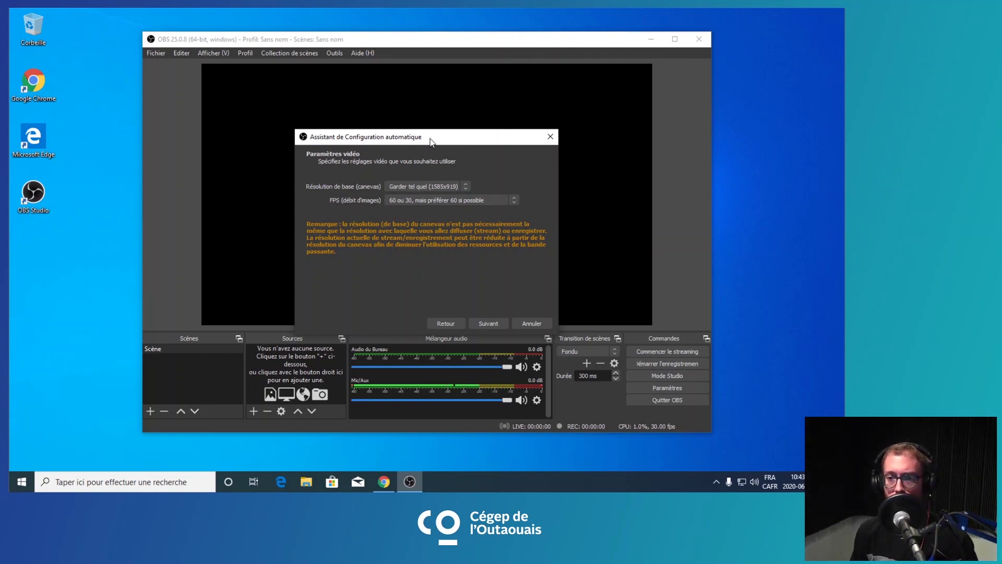
Keep the 1585x919 canvas and the 60-or-30 FPS setting preferring 60, and apply the wizard's recommended settings.
left_click_drag(431, 141, 429, 90)
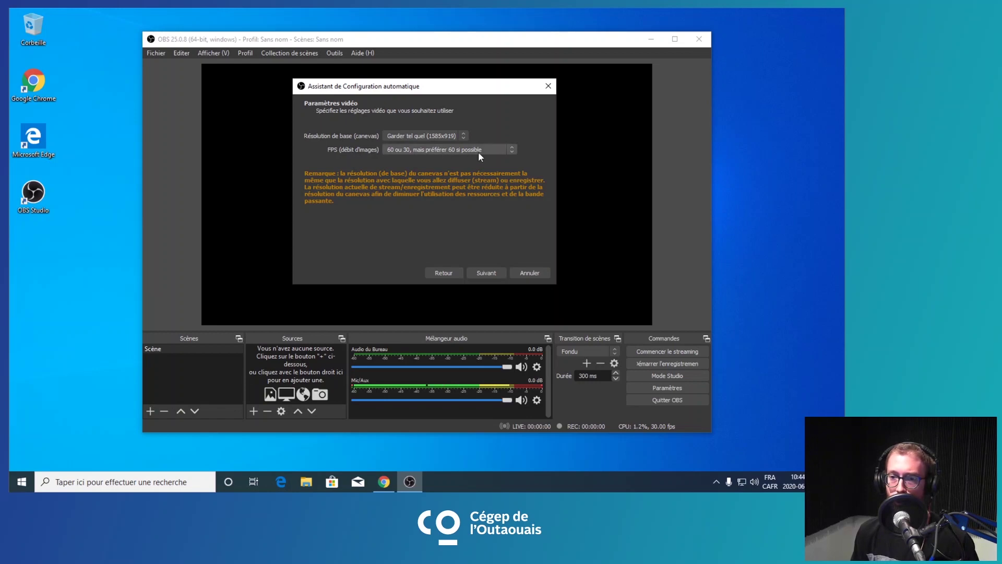
left_click(491, 270)
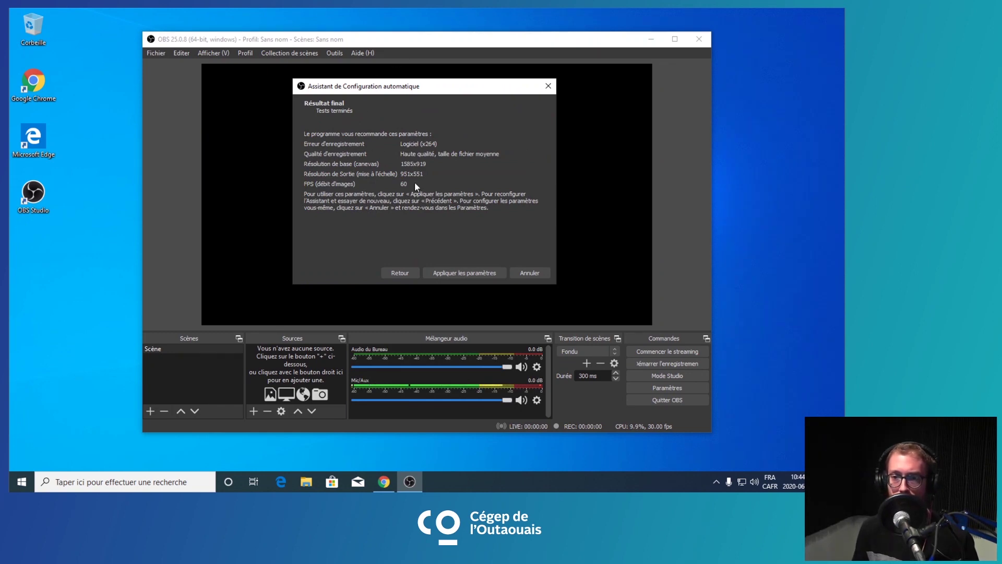
left_click(473, 275)
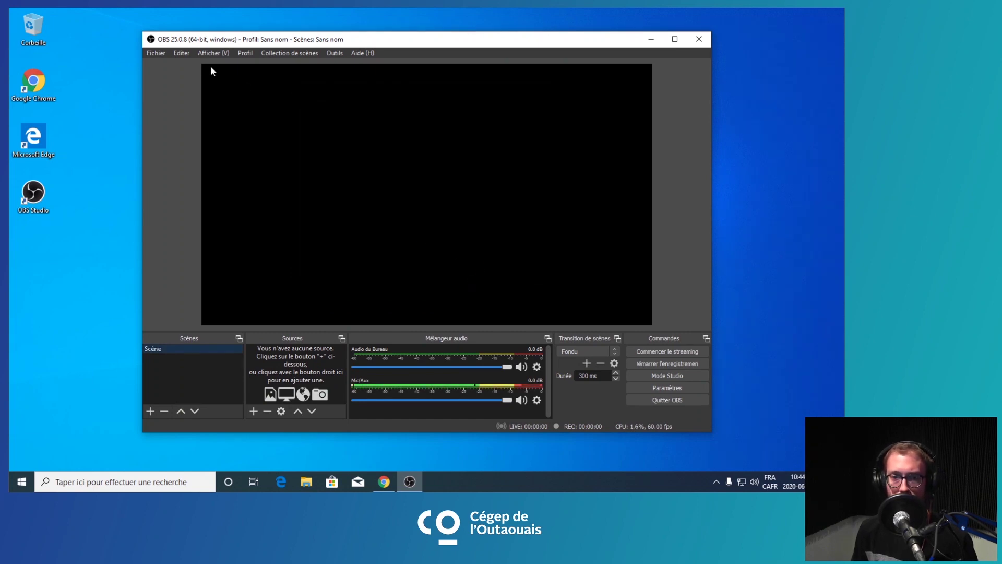
Set the recording format to mp4 in the output settings and save the change.
left_click(182, 53)
mouse_move(156, 54)
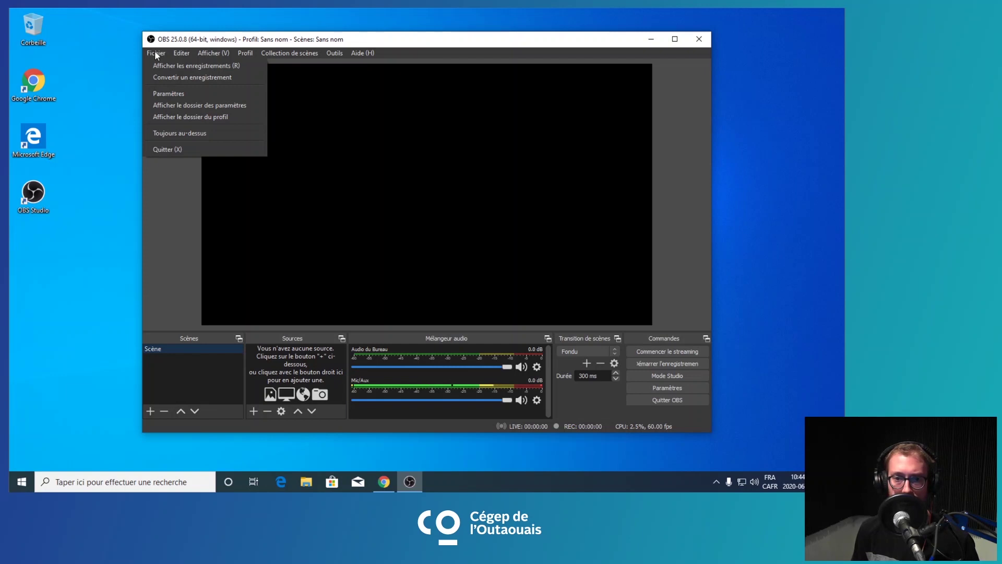
left_click(181, 93)
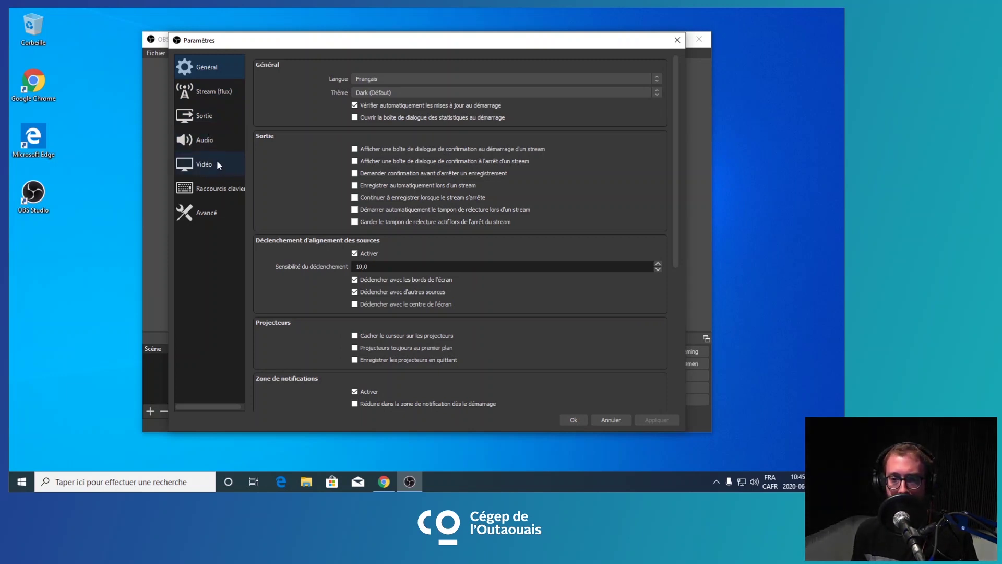
left_click(221, 116)
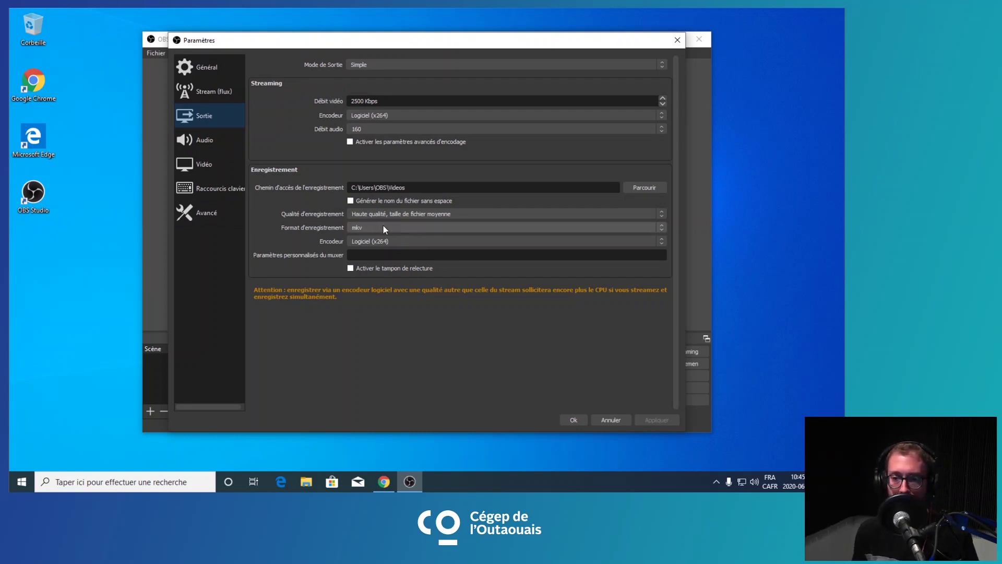
left_click(413, 230)
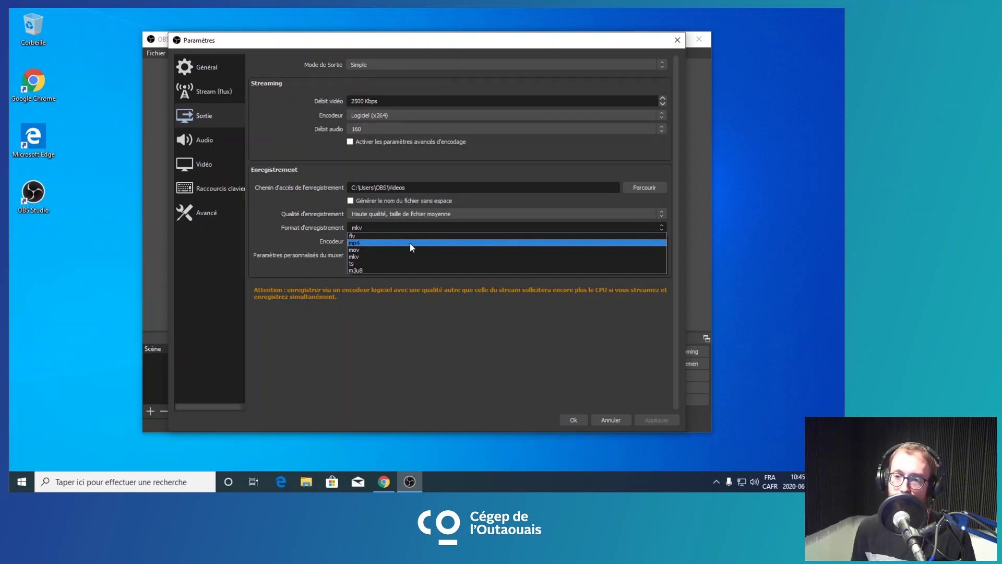
left_click(409, 243)
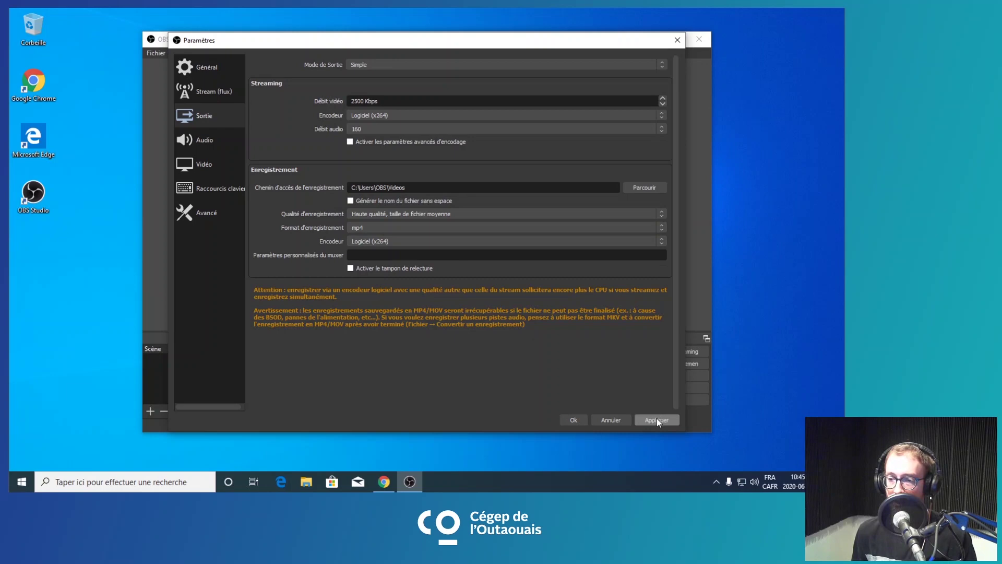
left_click(575, 419)
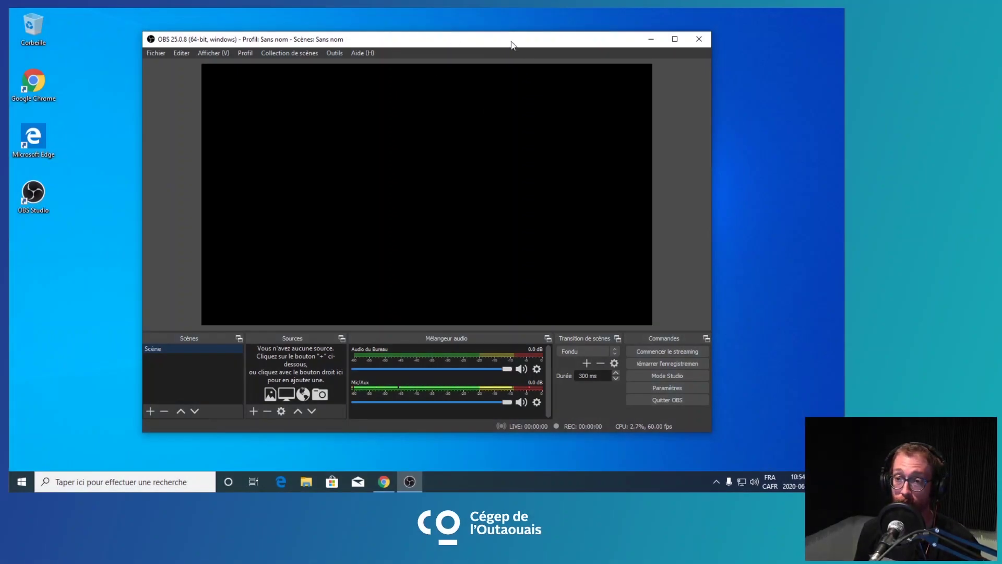
Maximize the OBS window and add a new visible screen capture source named "Capture d'écran" to the scene.
mouse_move(412, 46)
left_mouse_down()
mouse_move(436, 39)
mouse_move(411, 54)
left_mouse_up()
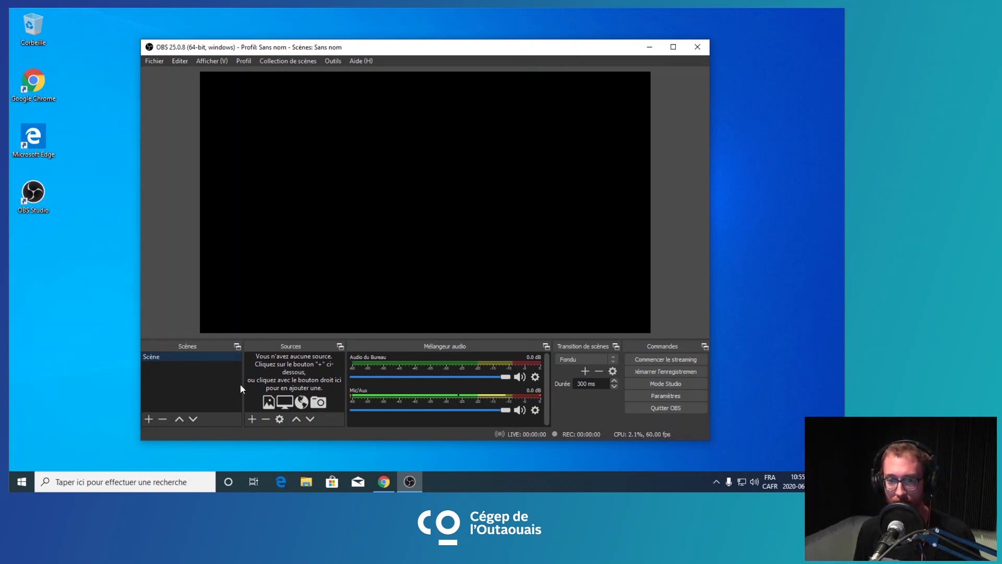
left_click(674, 47)
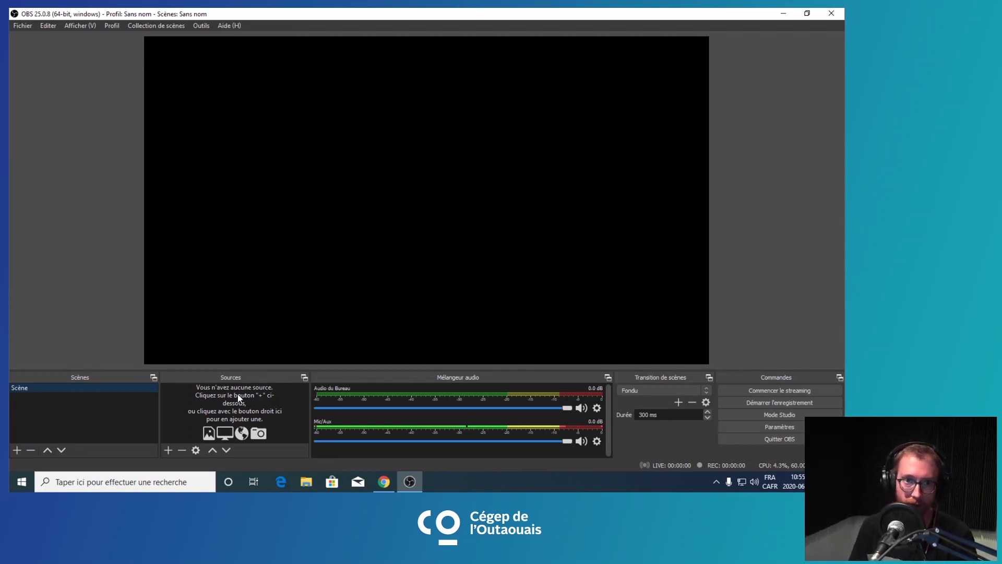
left_click(167, 450)
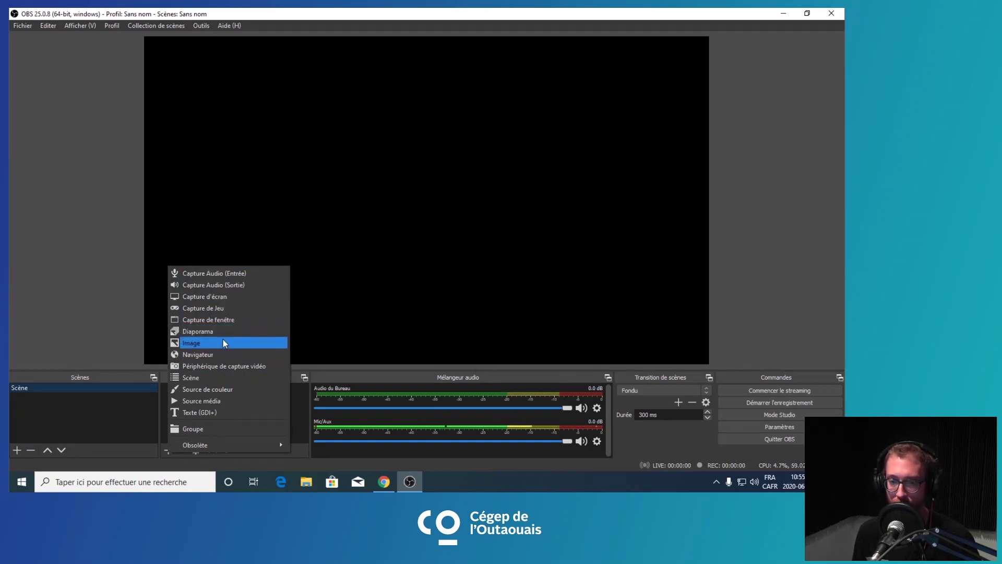
left_click(239, 298)
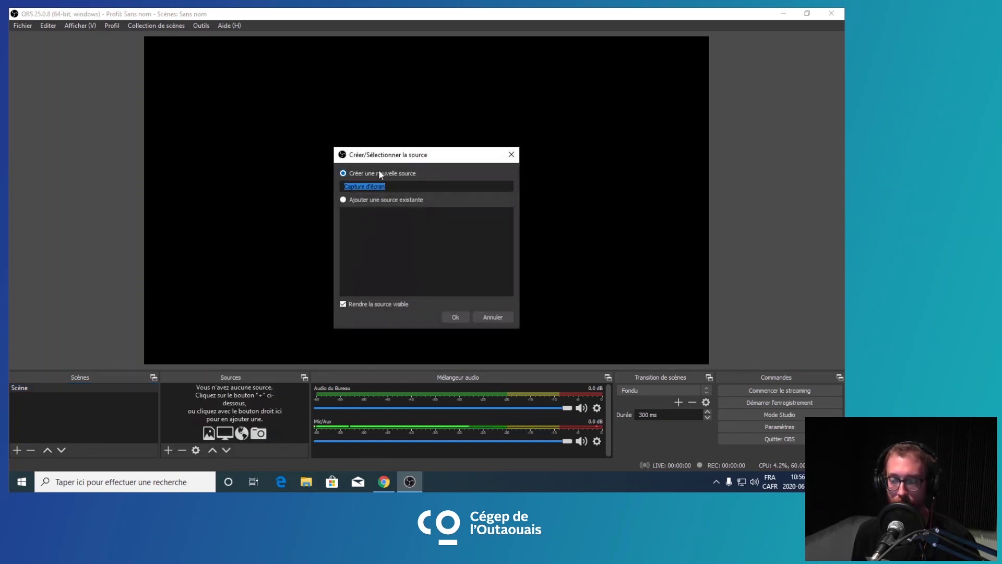
left_click(414, 186)
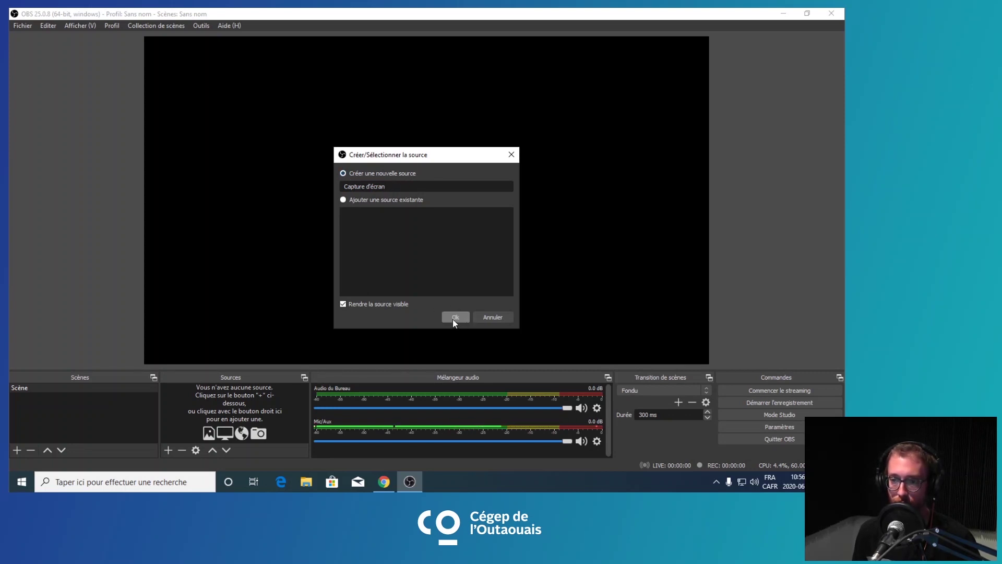
left_click_drag(397, 187, 297, 175)
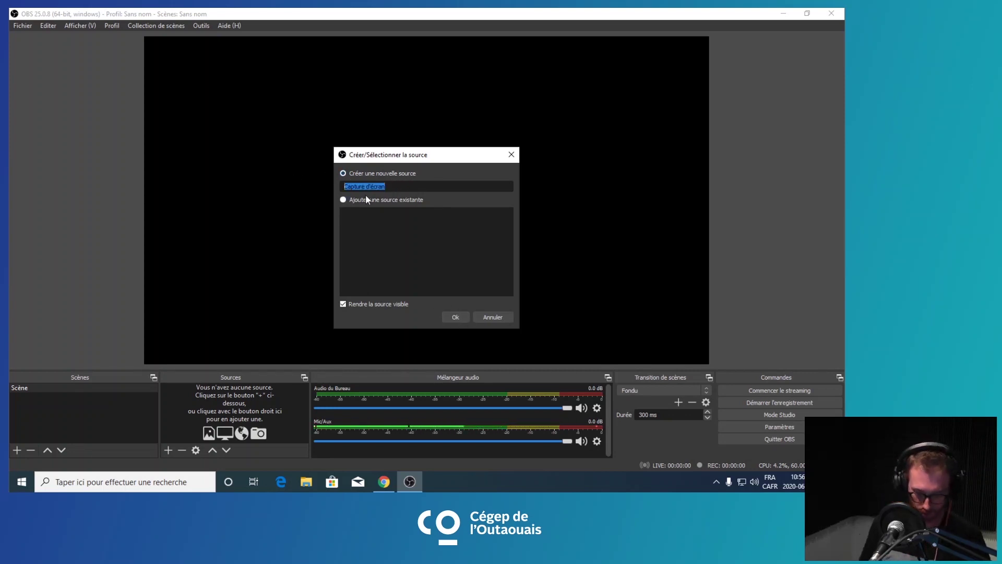
left_click(456, 318)
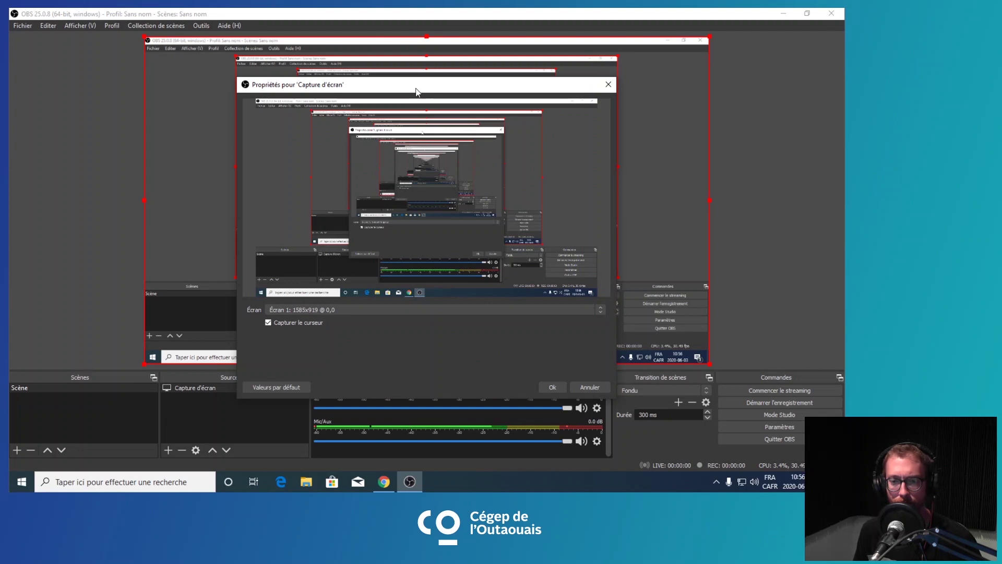
Enlarge the capture's properties window, choose "Écran 1: 1585x919 @ 0,0" as the captured screen, and accept the properties.
left_click_drag(418, 90, 317, 61)
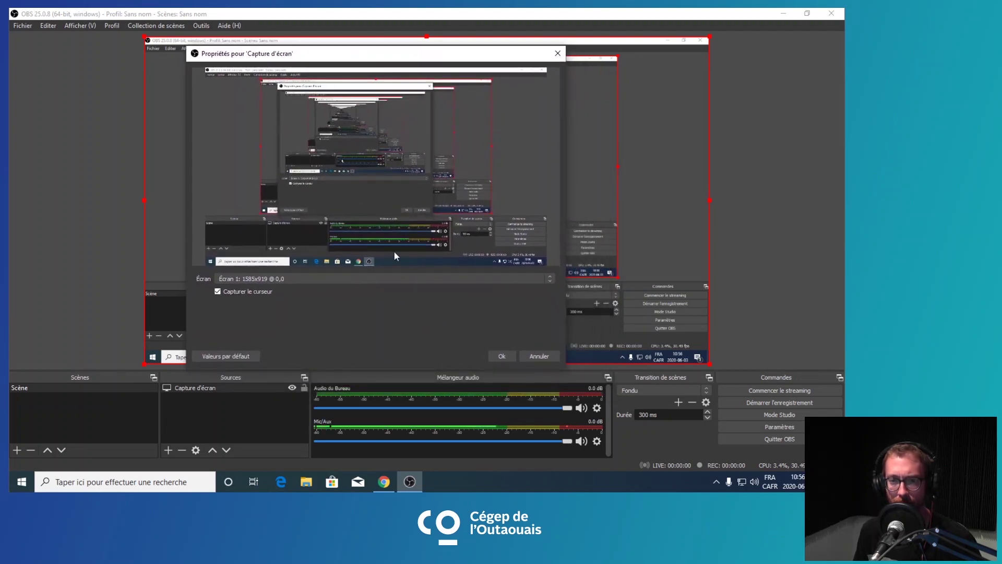
left_click_drag(409, 57, 345, 40)
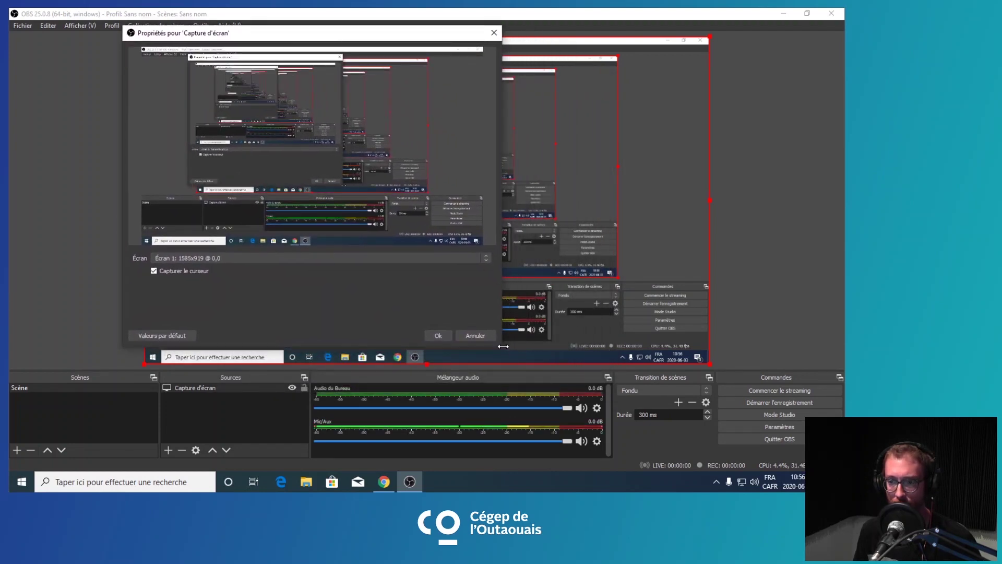
left_click_drag(501, 347, 775, 386)
left_click_drag(448, 34, 442, 40)
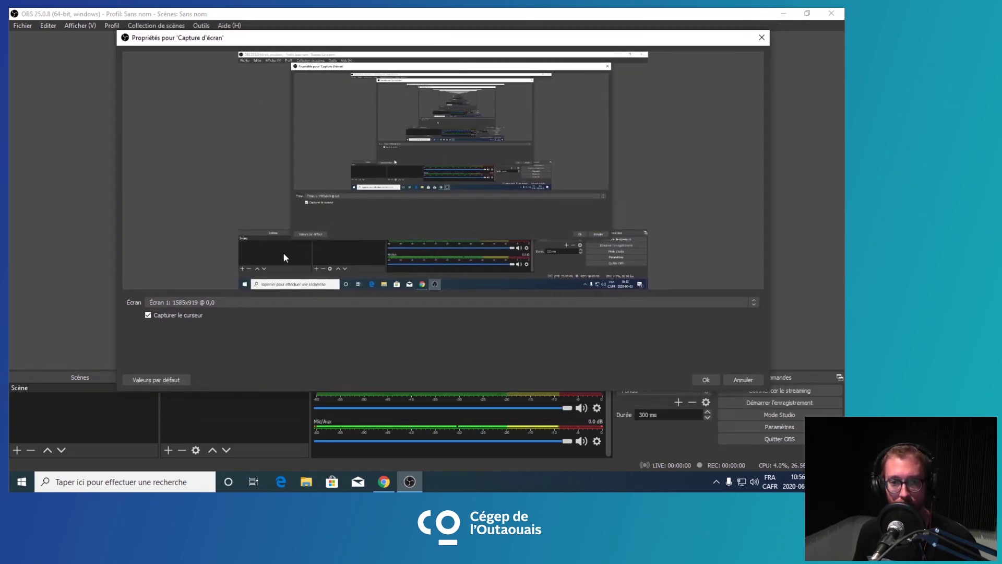
left_click(179, 302)
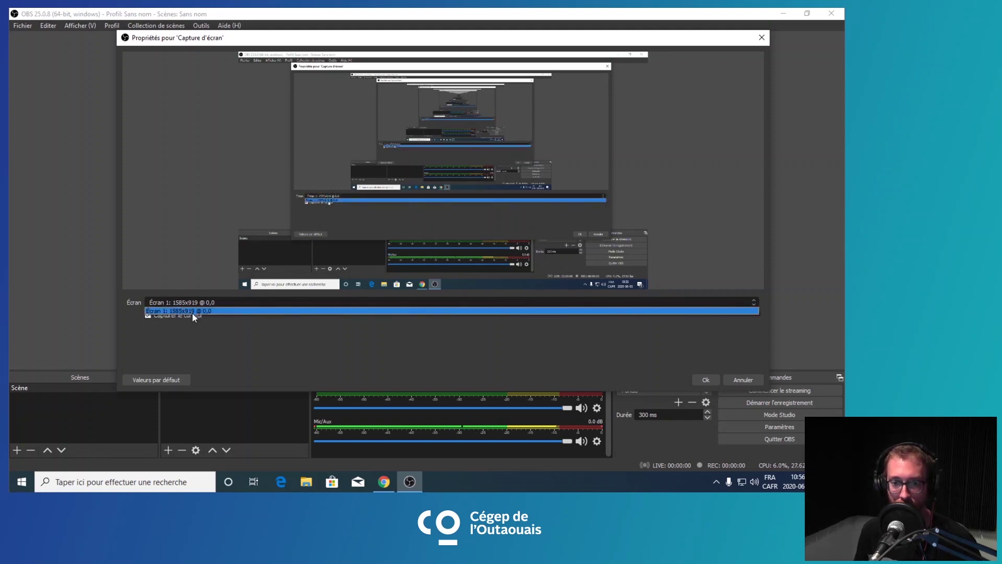
left_click(189, 312)
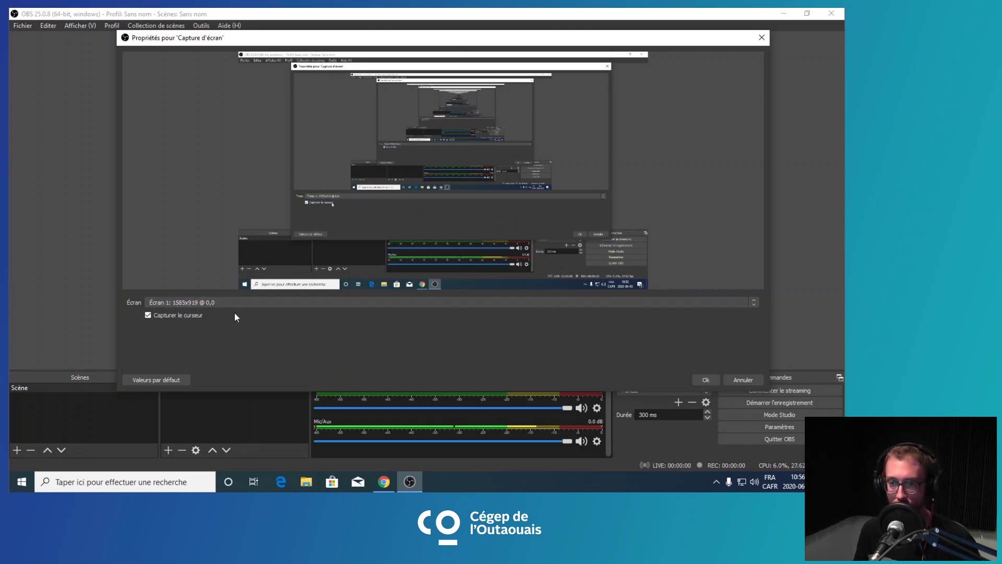
left_click(705, 379)
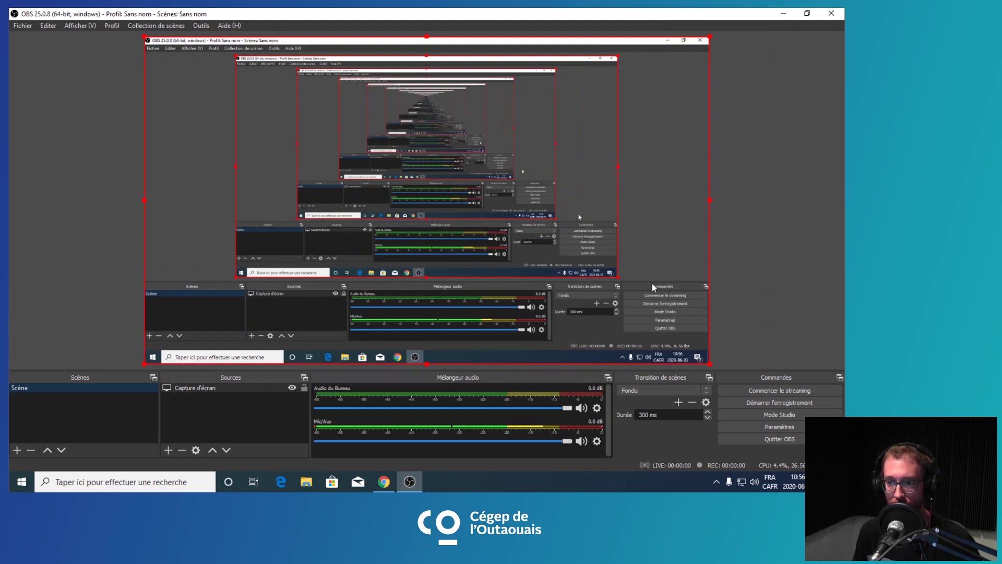
Shrink the screen capture to about three fifths of the canvas width and place it near the canvas's upper-left corner, then deselect it.
left_click_drag(710, 364, 420, 225)
left_click_drag(358, 178, 350, 154)
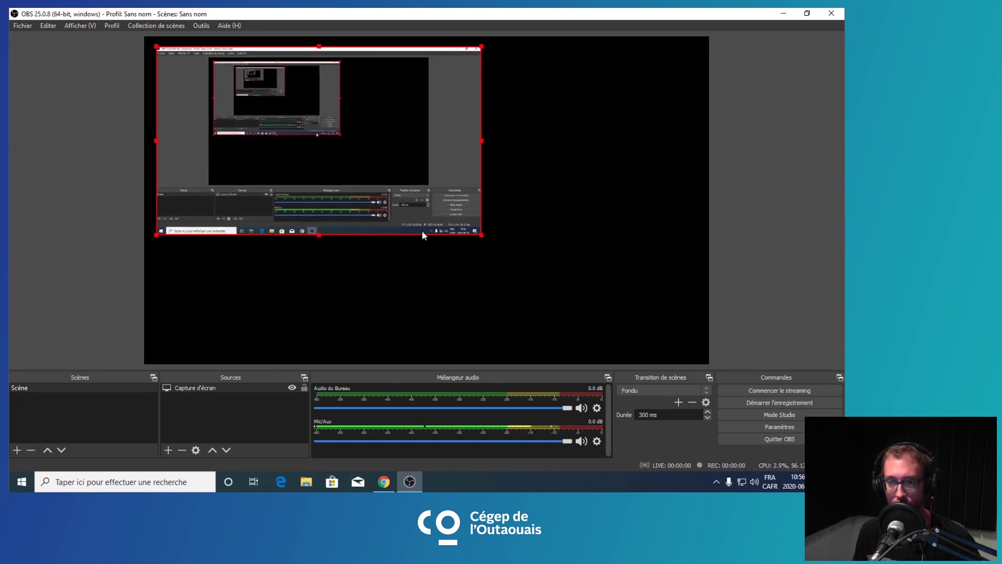
left_click_drag(449, 209, 444, 204)
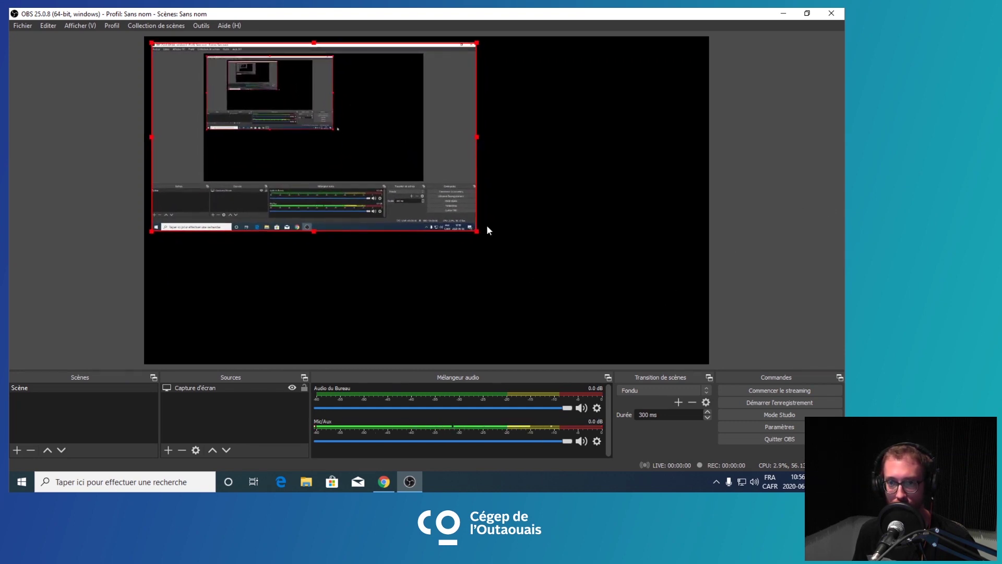
left_click_drag(477, 230, 495, 247)
left_click(573, 270)
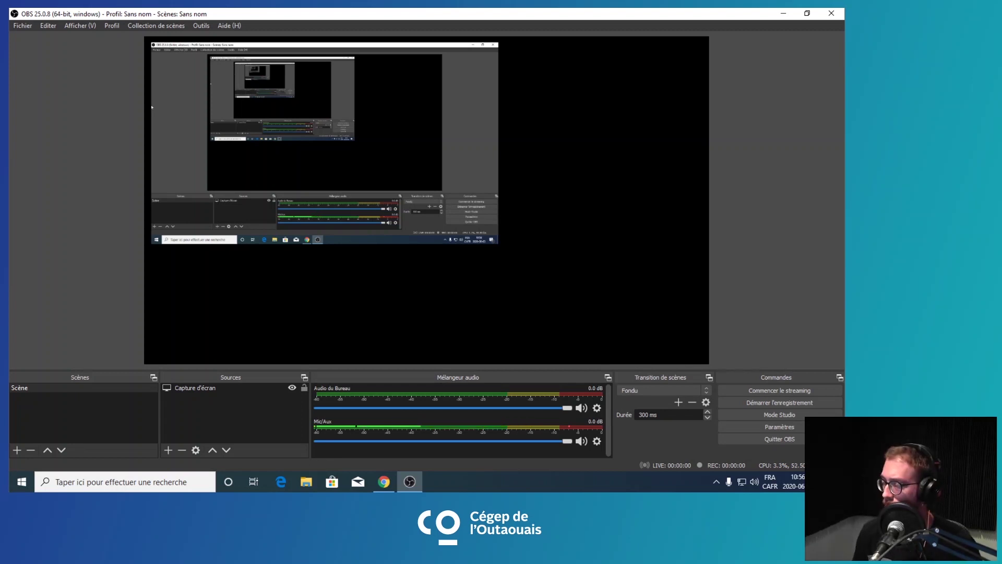
Minimize OBS and arrange the Background OBS and 003_CO_H_NVRT_R image files side by side on the desktop.
left_click(783, 13)
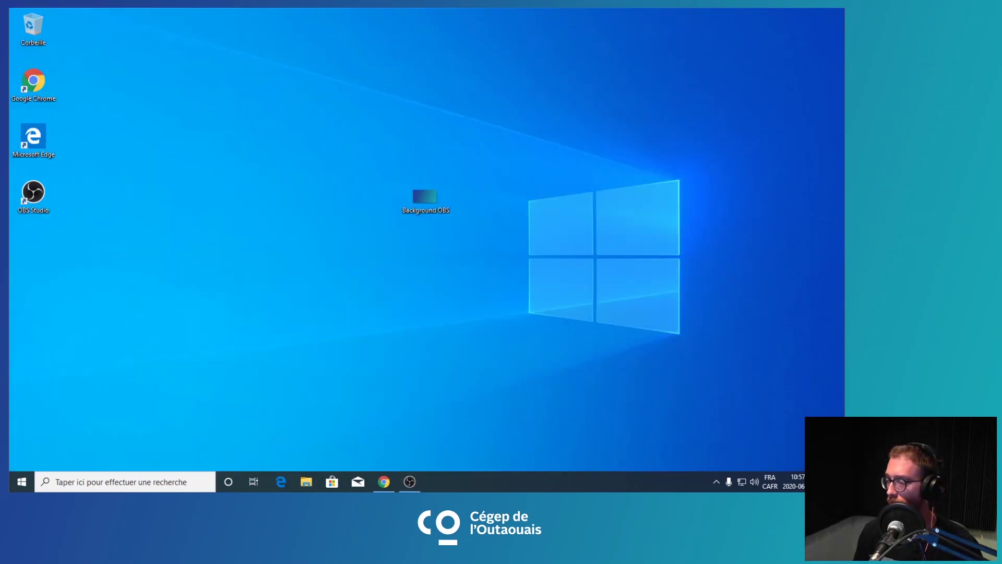
left_click_drag(472, 275, 473, 277)
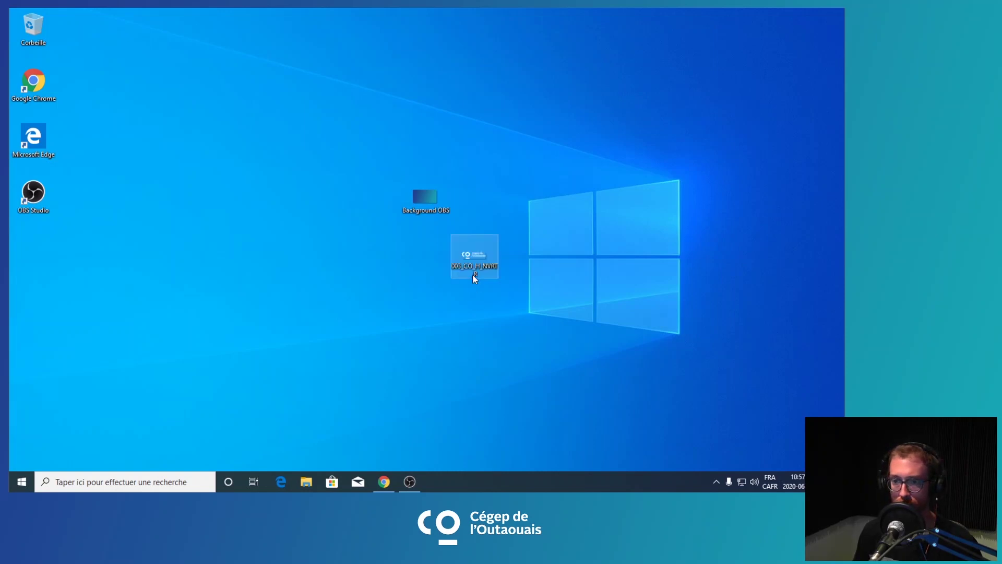
left_click_drag(425, 212, 321, 147)
left_click_drag(479, 275, 328, 148)
left_click(326, 148)
Preview the Background OBS image and the Cégep de l'Outaouais logo image, closing each preview.
double_click(327, 143)
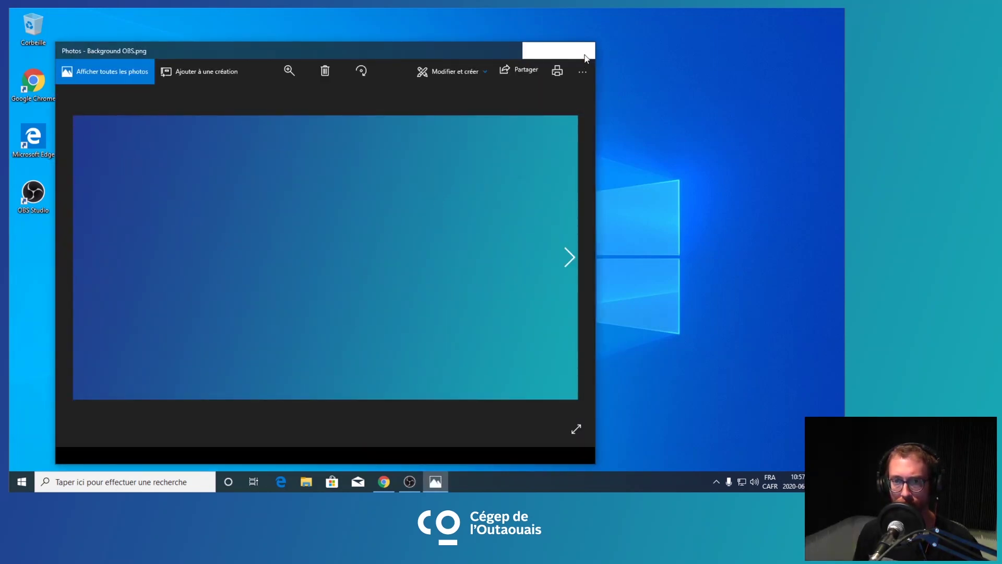
left_click(587, 54)
double_click(384, 134)
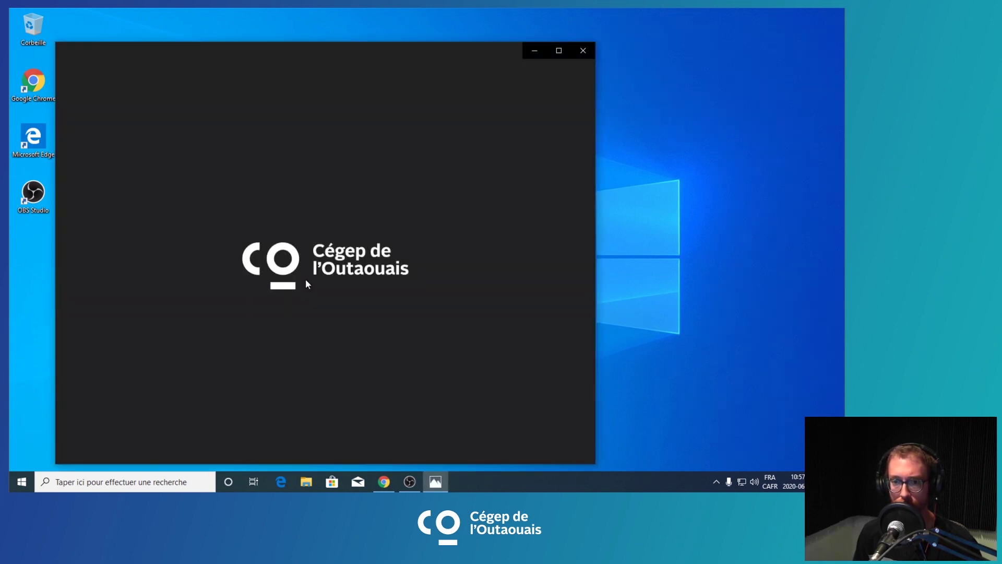
left_click(583, 52)
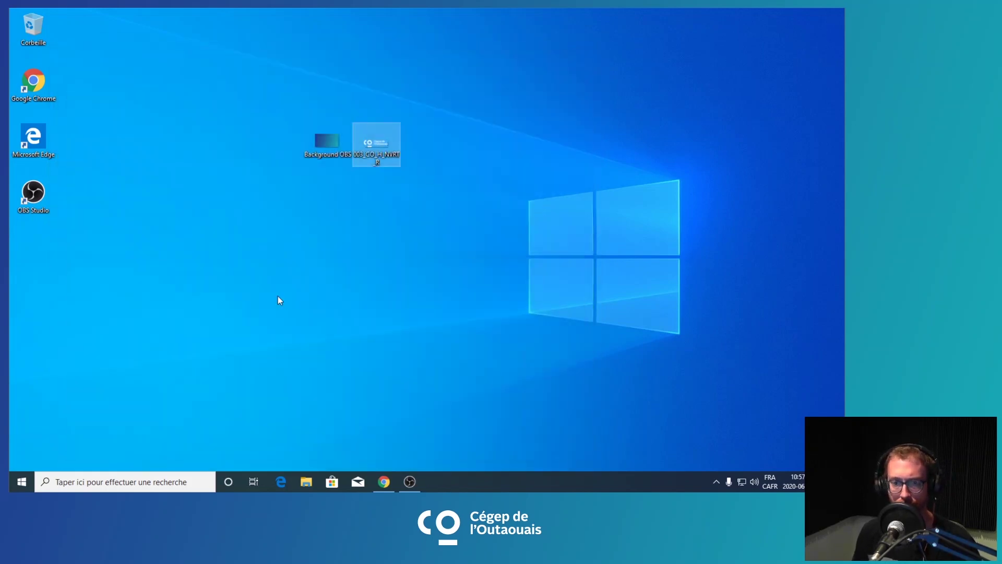
Switch back to OBS and create a new image source named "Fond d'écran".
left_click(410, 481)
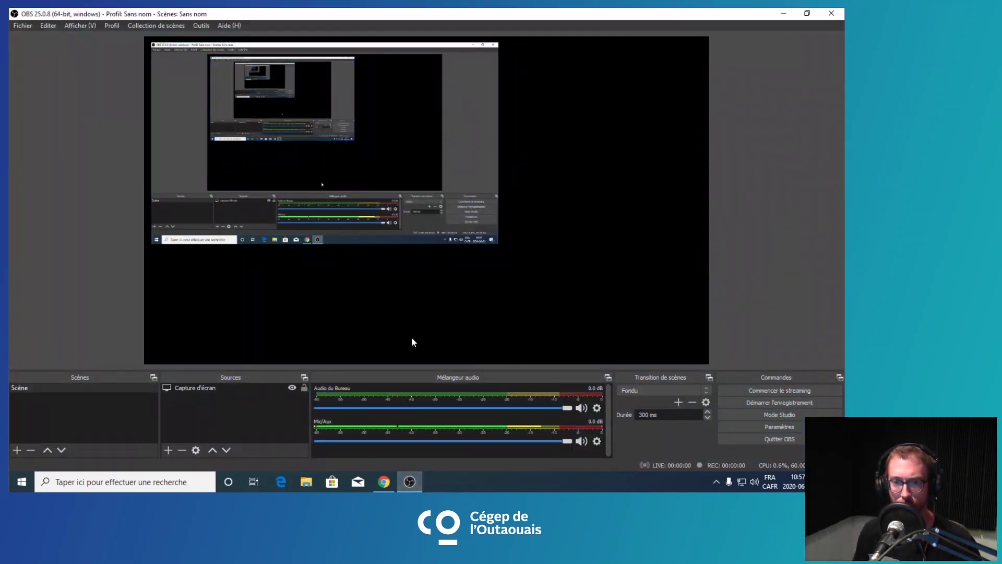
left_click(168, 451)
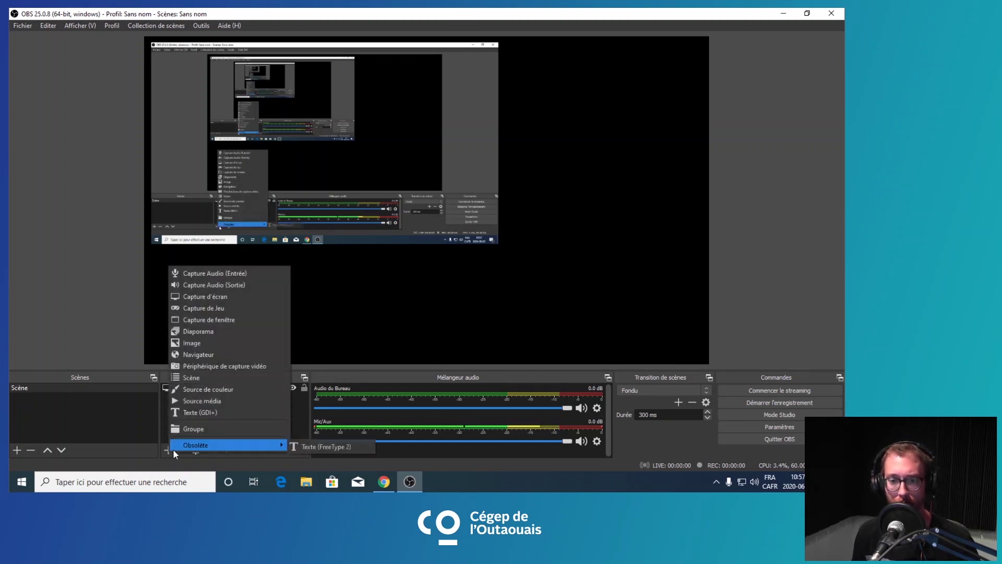
left_click(210, 343)
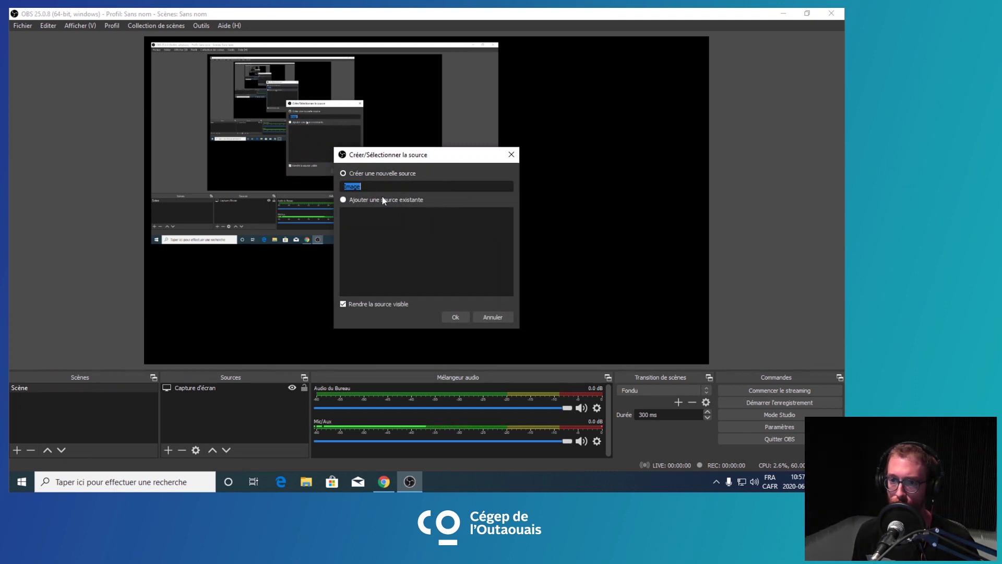
type("Fon d")
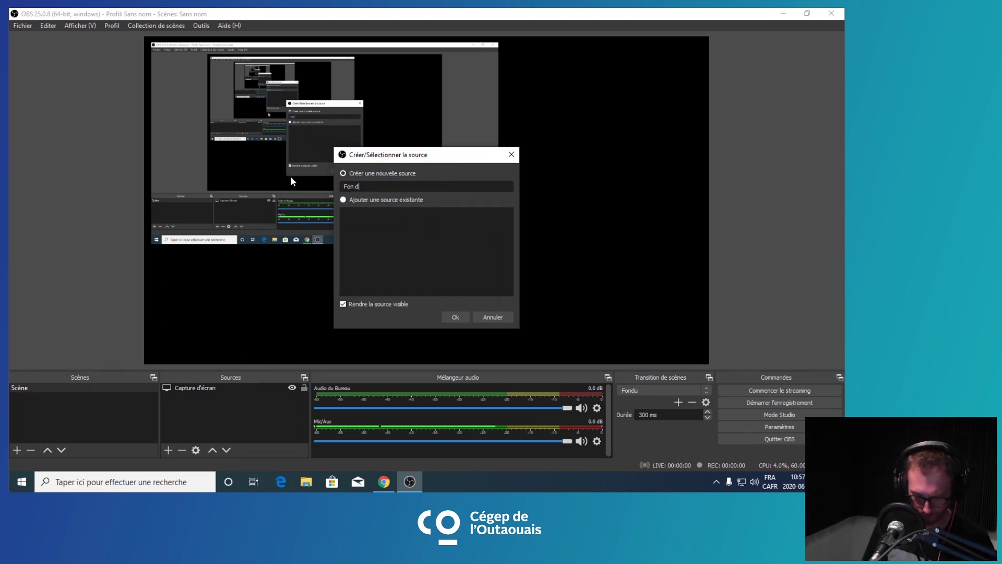
type("'écran")
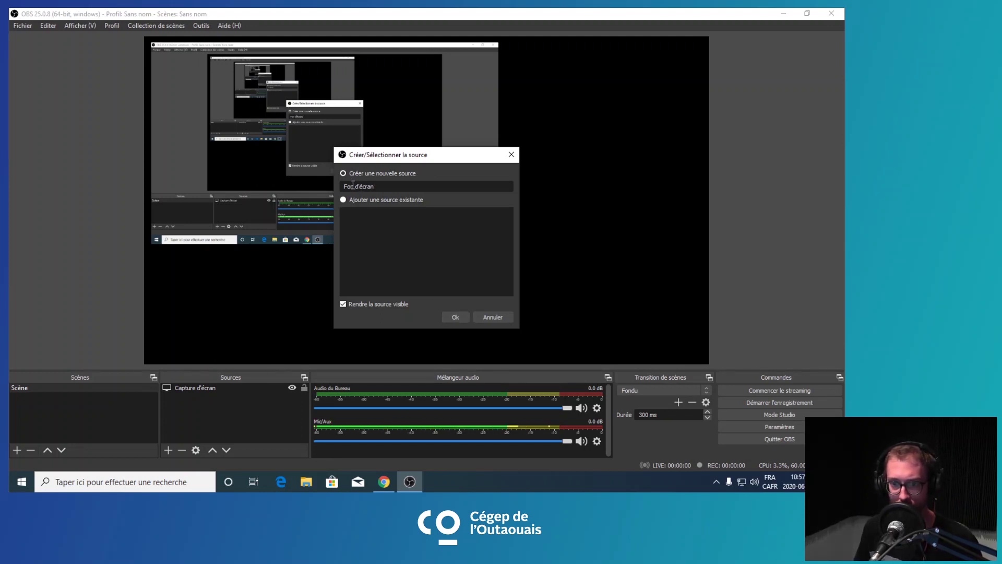
key("Left")
key("Left")
key("Left")
key("Left")
key("Left")
key("Left")
key("Left")
key("Left")
key("Left")
type("d")
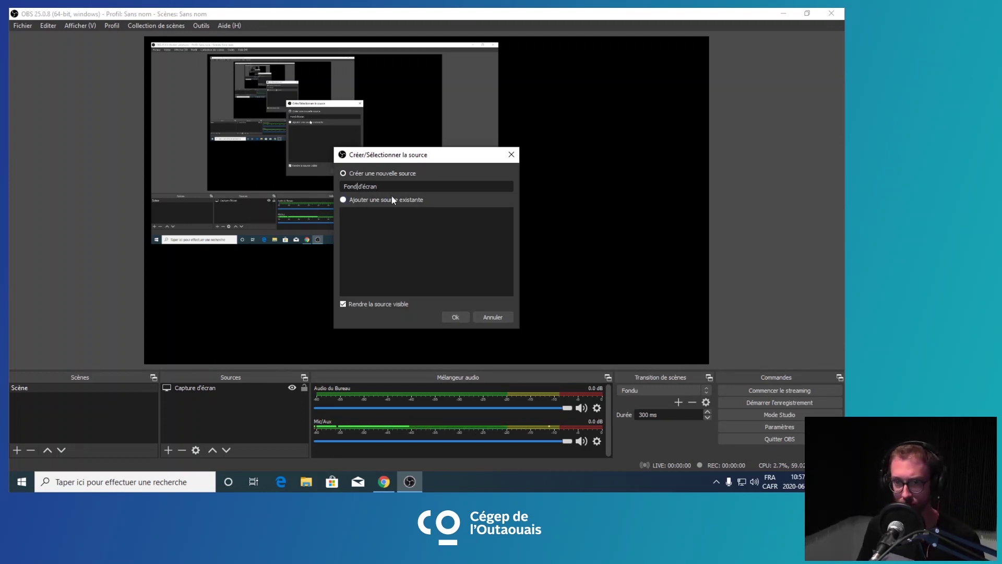
left_click(456, 316)
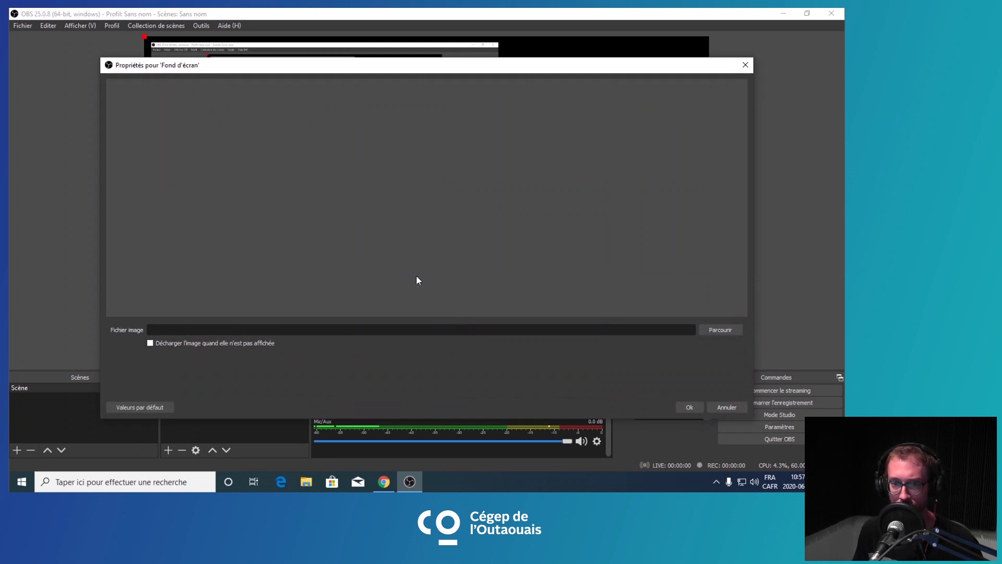
Load the Background OBS image from the desktop as the source's image file and accept the properties.
left_click(710, 328)
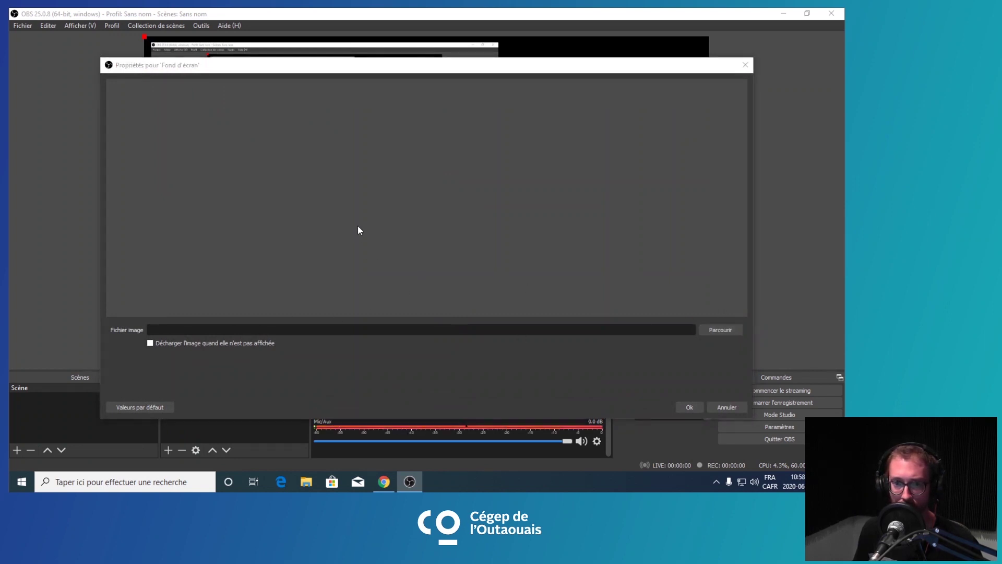
left_click(142, 152)
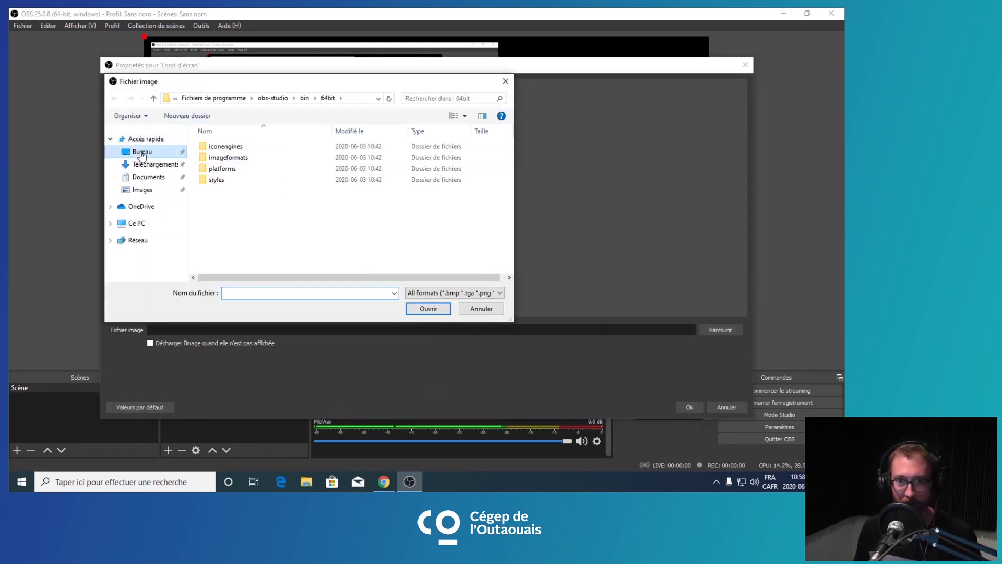
left_click(287, 162)
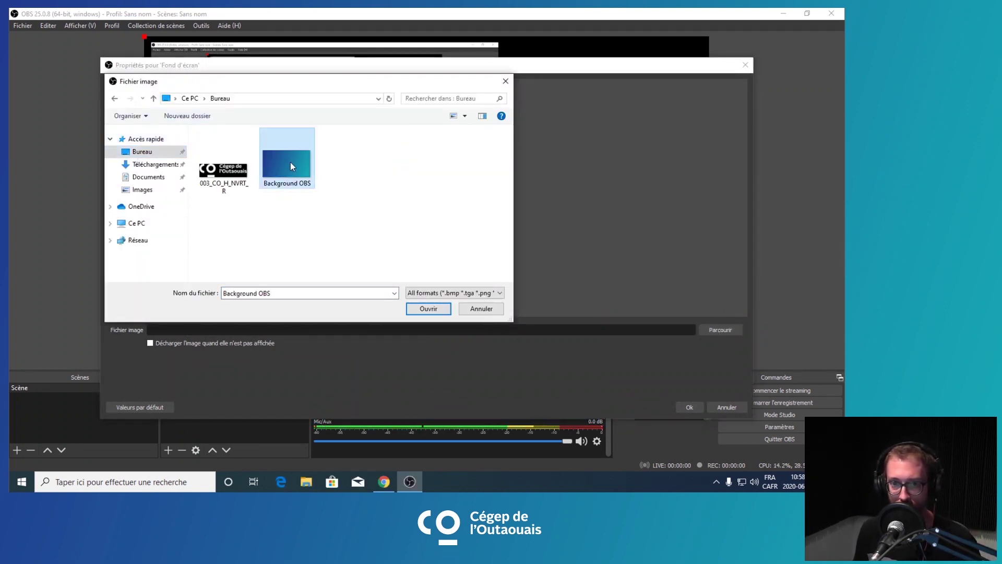
left_click(428, 309)
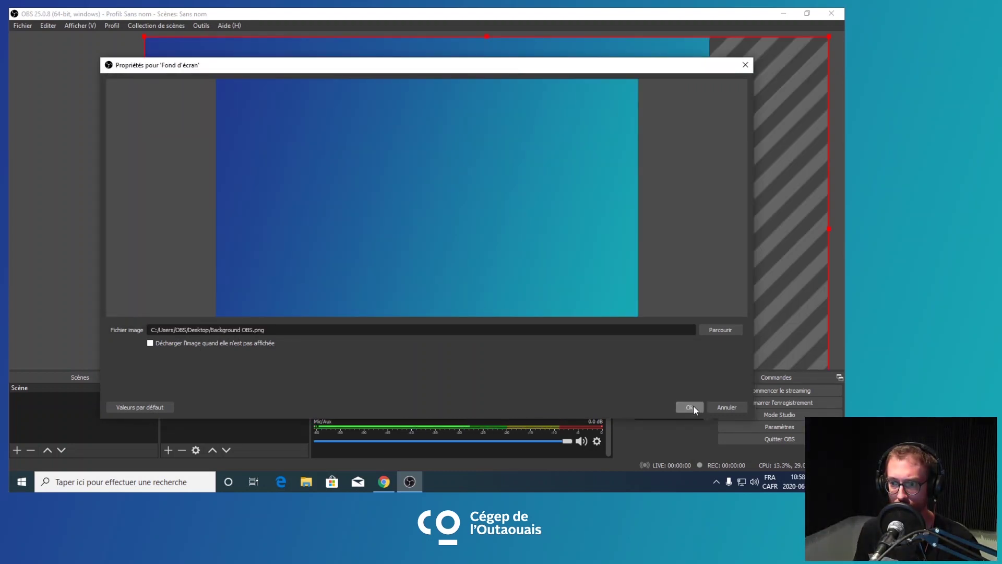
left_click(690, 405)
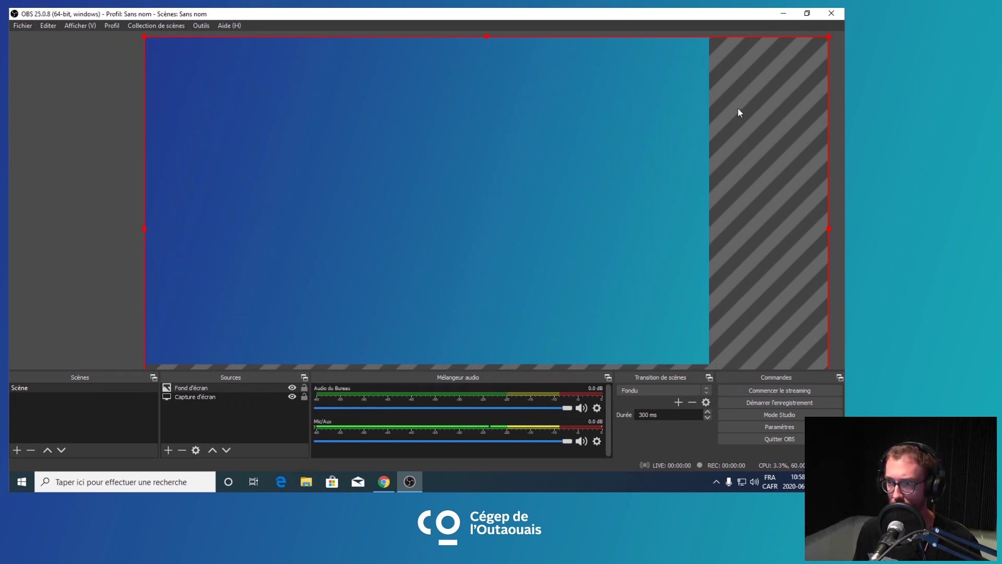
Scale down and align the background image so it fills the full height of the canvas and slightly overlaps its right edge.
left_click_drag(829, 37, 712, 139)
left_click_drag(573, 184, 568, 118)
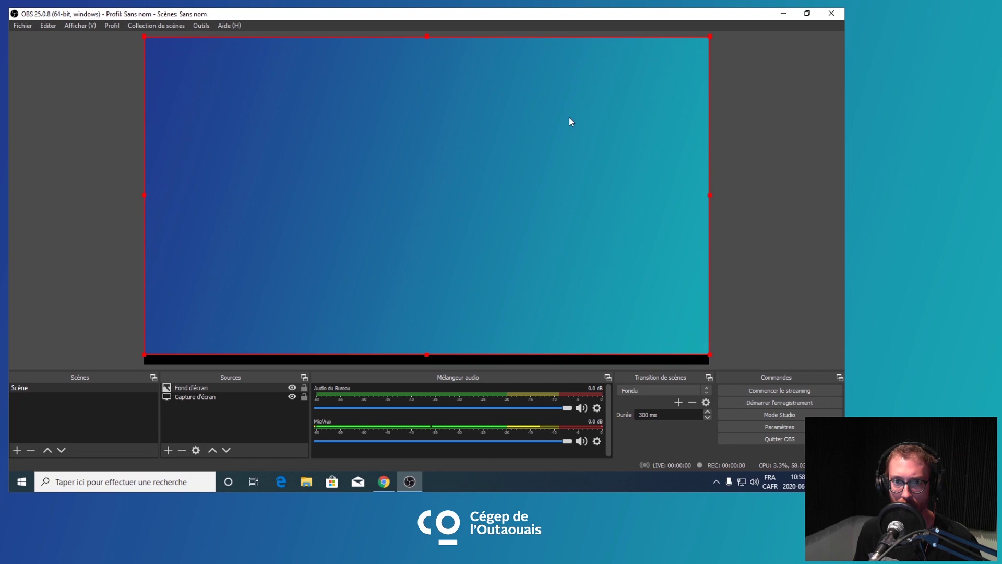
left_click_drag(708, 354, 725, 364)
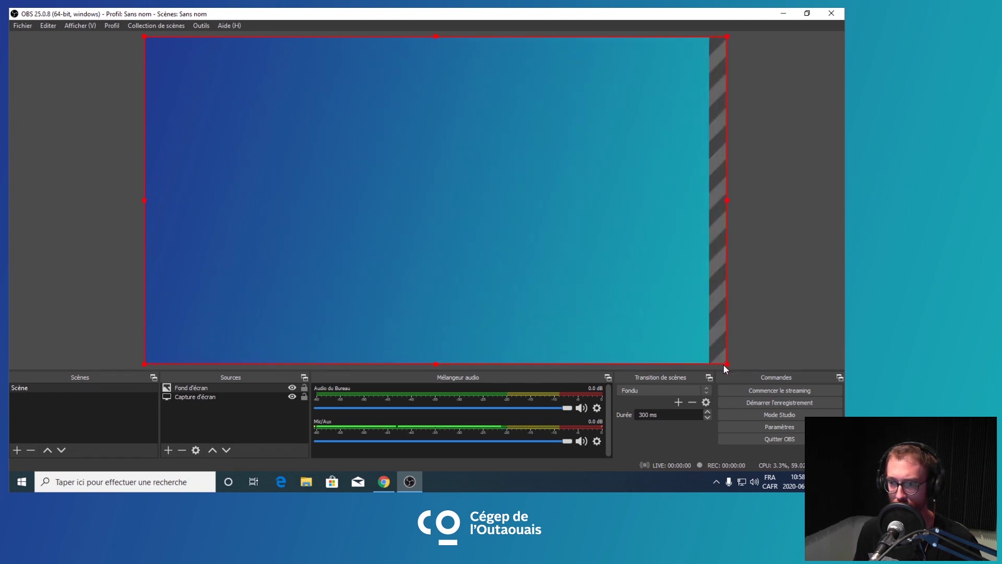
Deselect the background image and create a new image source named "Logo".
left_click(759, 248)
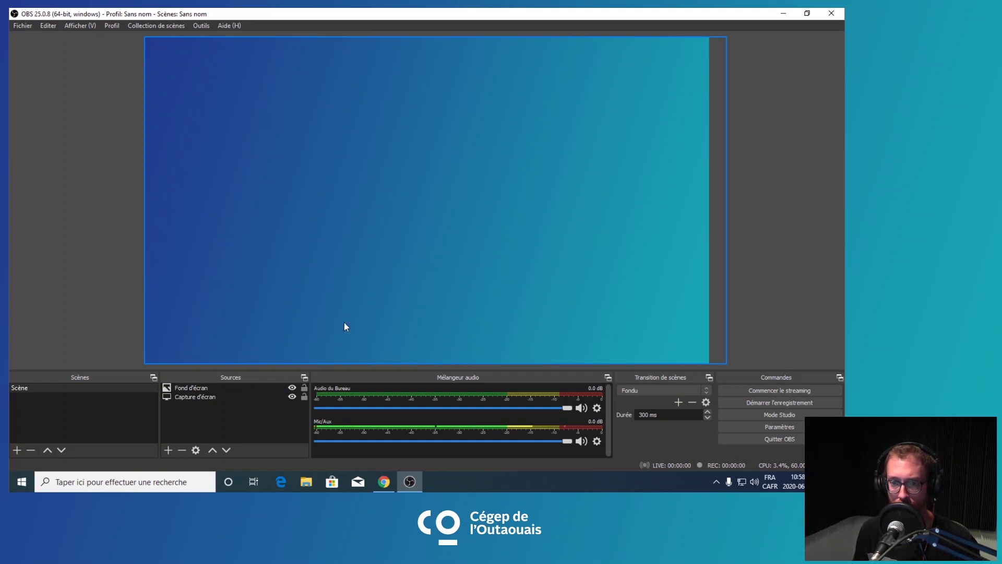
left_click(170, 450)
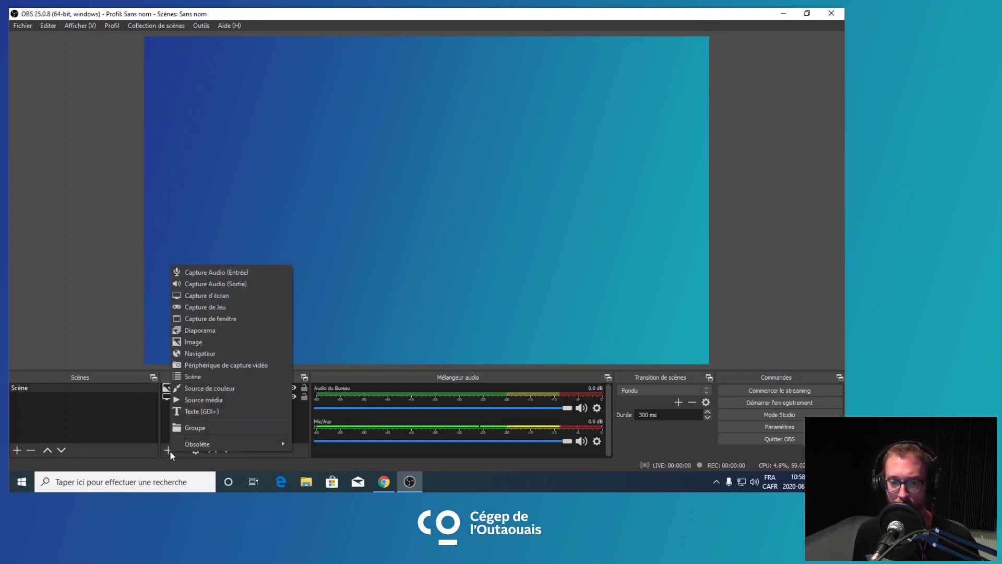
left_click(209, 342)
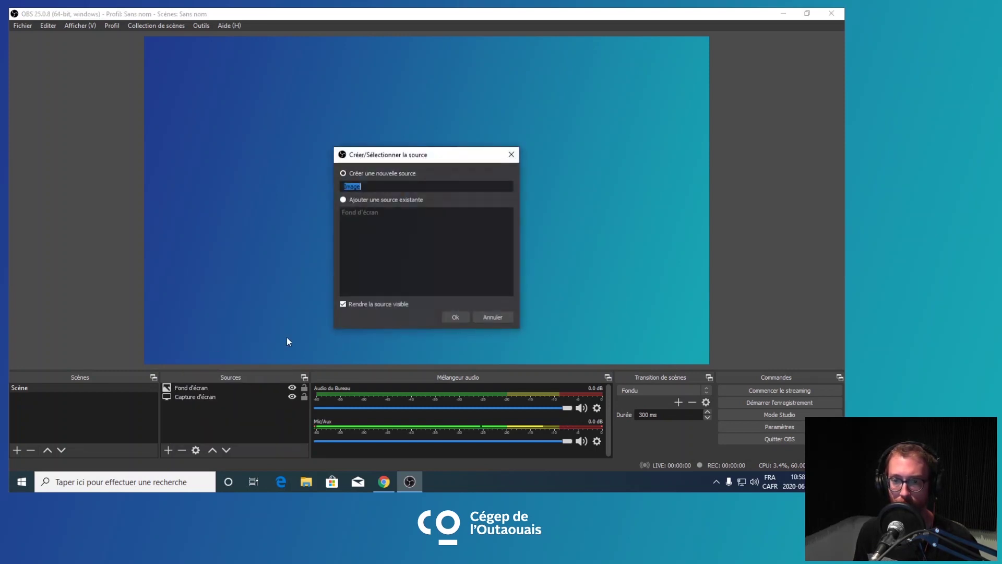
left_click(371, 187)
left_click_drag(372, 186, 317, 183)
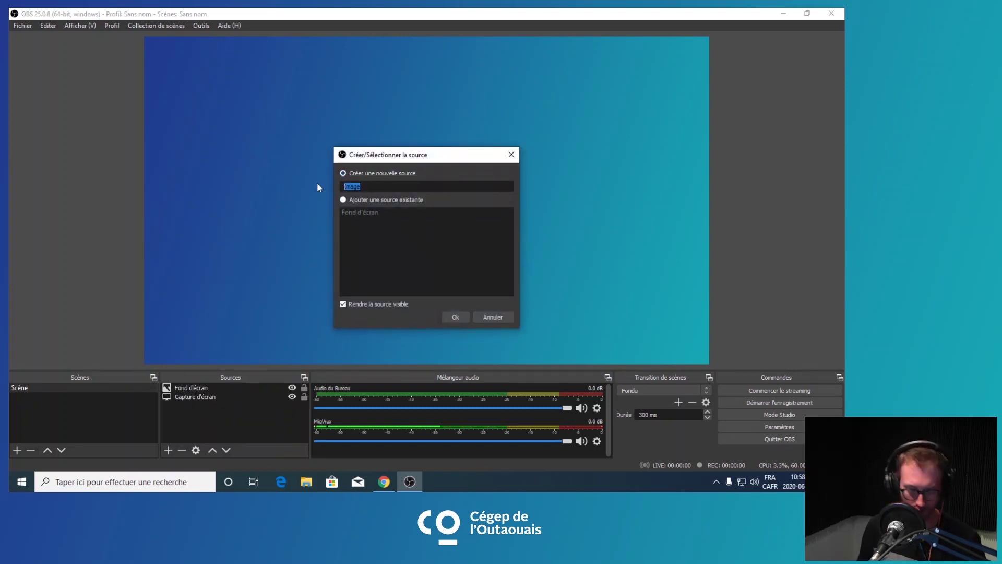
type("Logo")
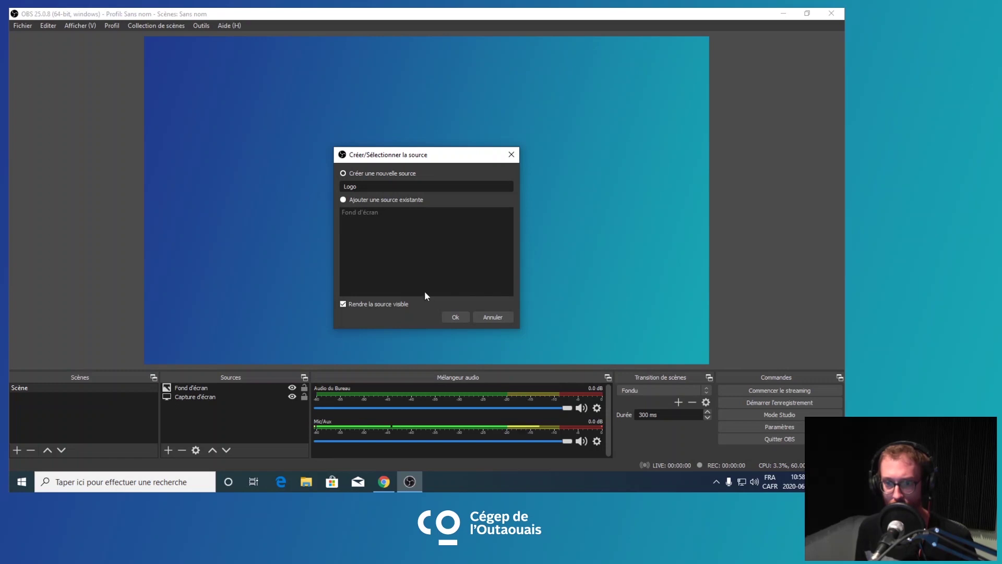
left_click(455, 317)
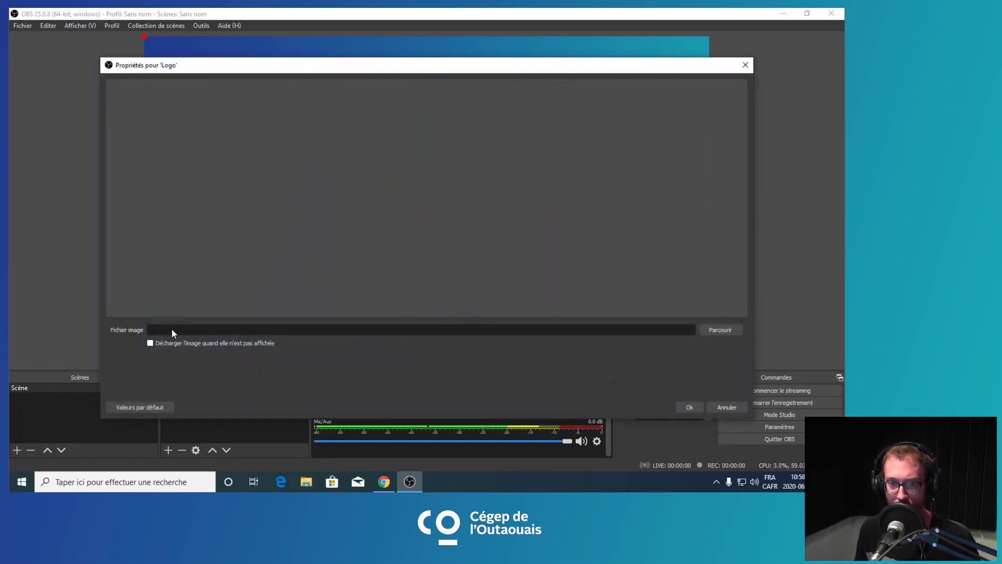
Load the 003_CO_H_NVRT_R image from the desktop into the Logo source and place it at the bottom centre of the canvas.
left_click(721, 330)
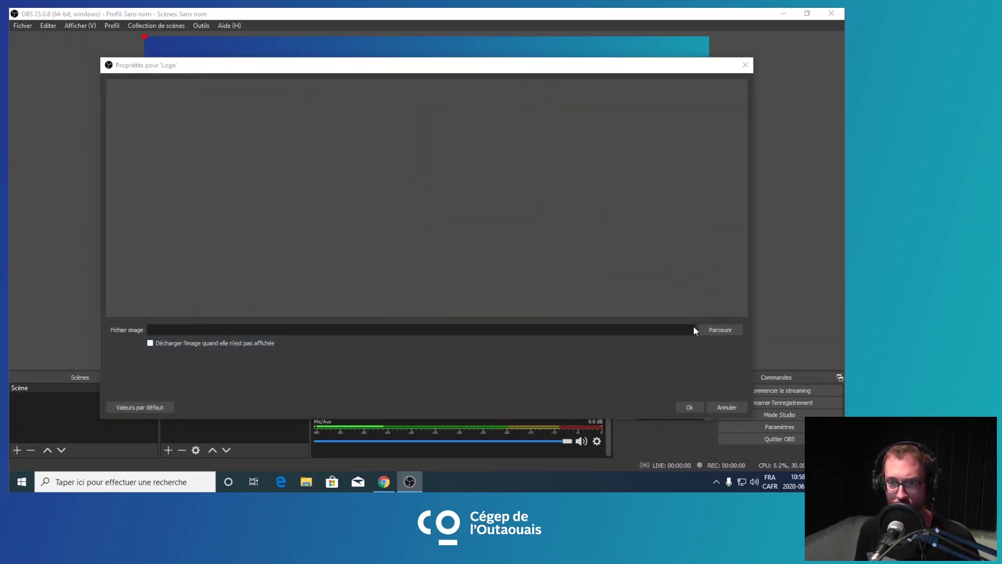
left_click(224, 168)
left_click(428, 308)
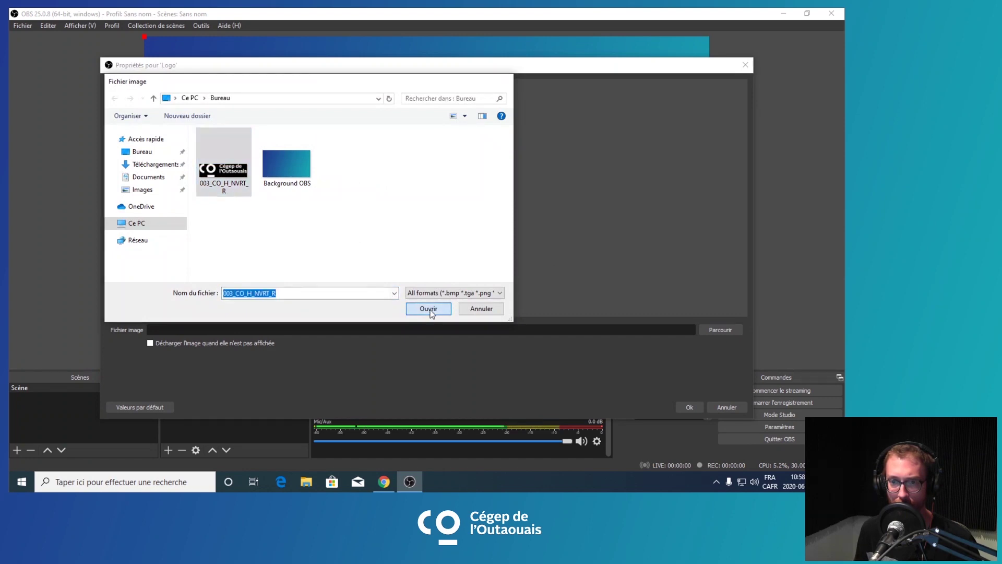
left_click(690, 407)
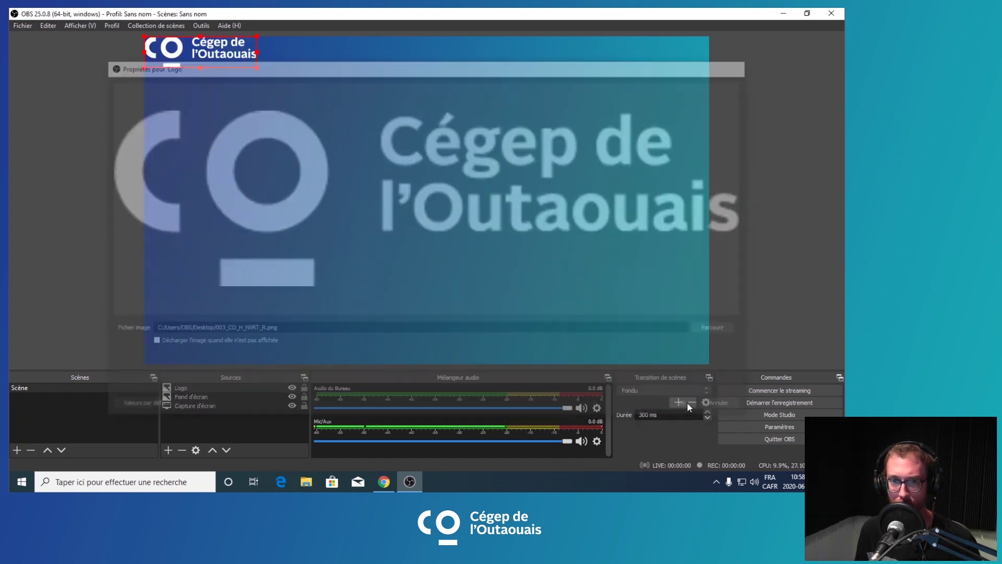
left_click_drag(221, 59, 449, 343)
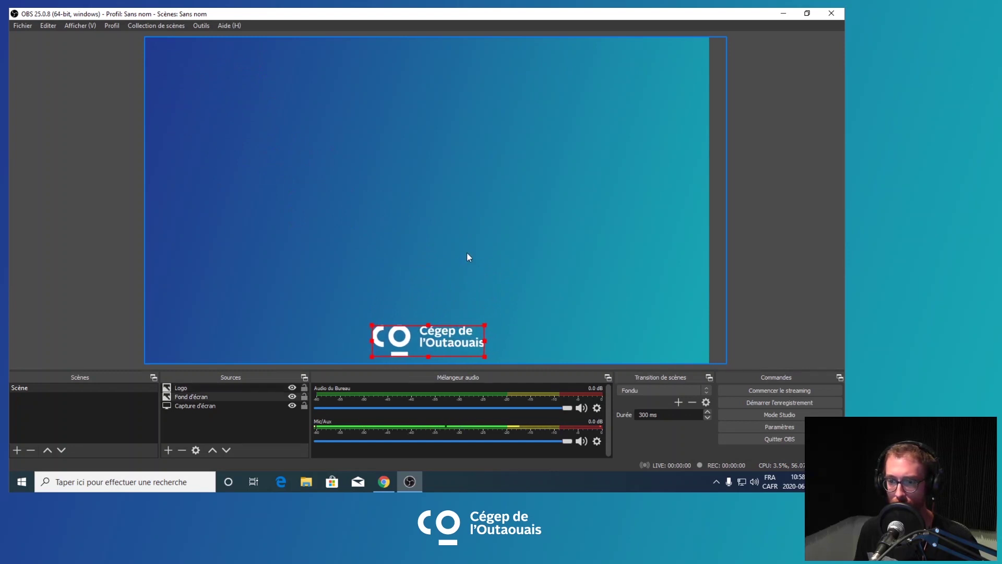
left_click(539, 324)
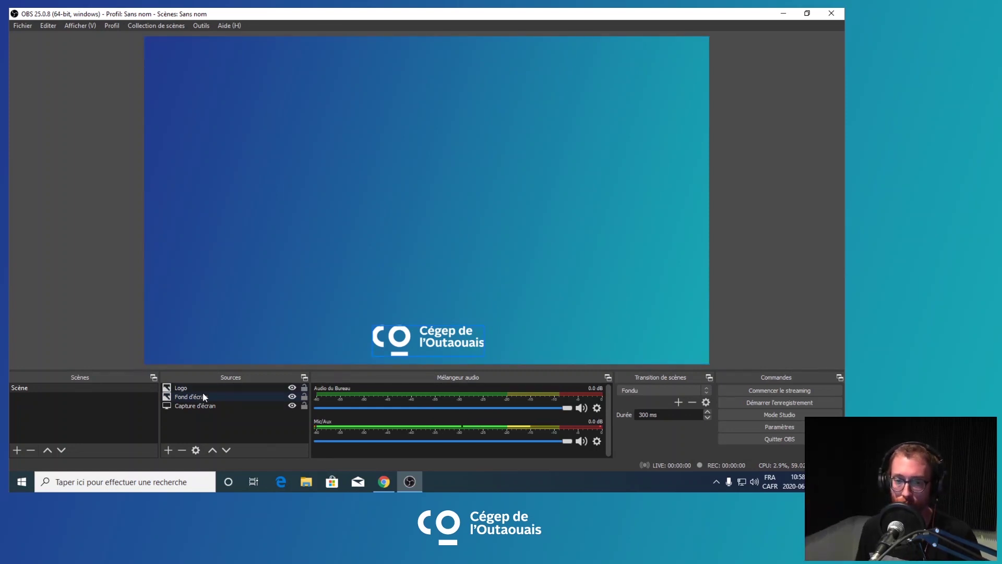
Move the "Capture d'écran" source up to the top of the source order, above the logo and background.
left_click(233, 405)
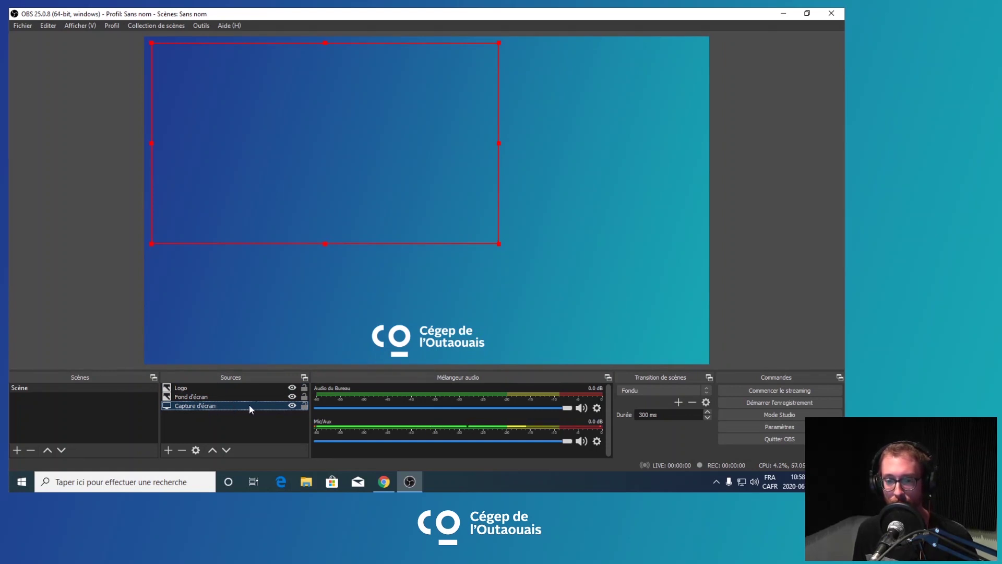
left_click(212, 450)
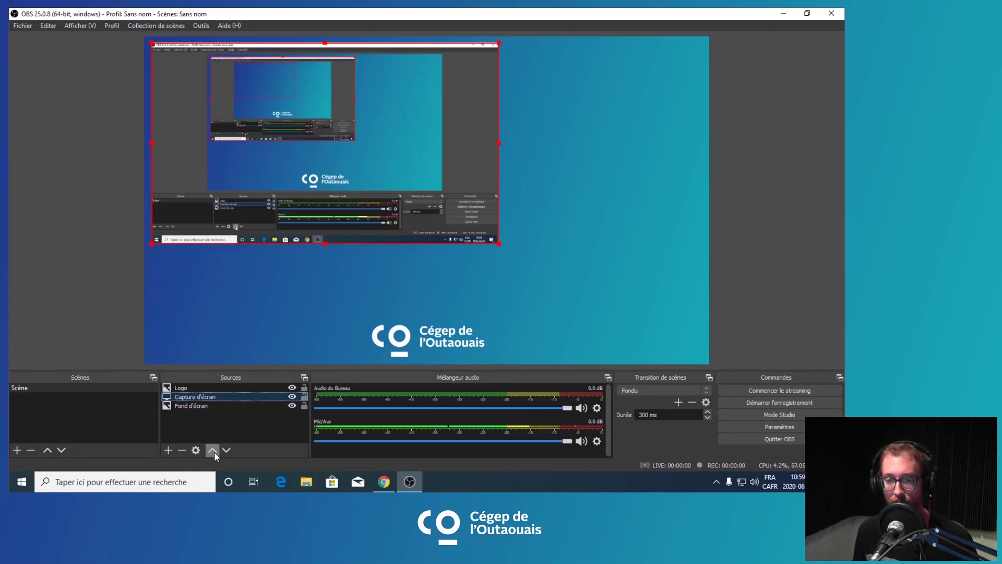
left_click(214, 451)
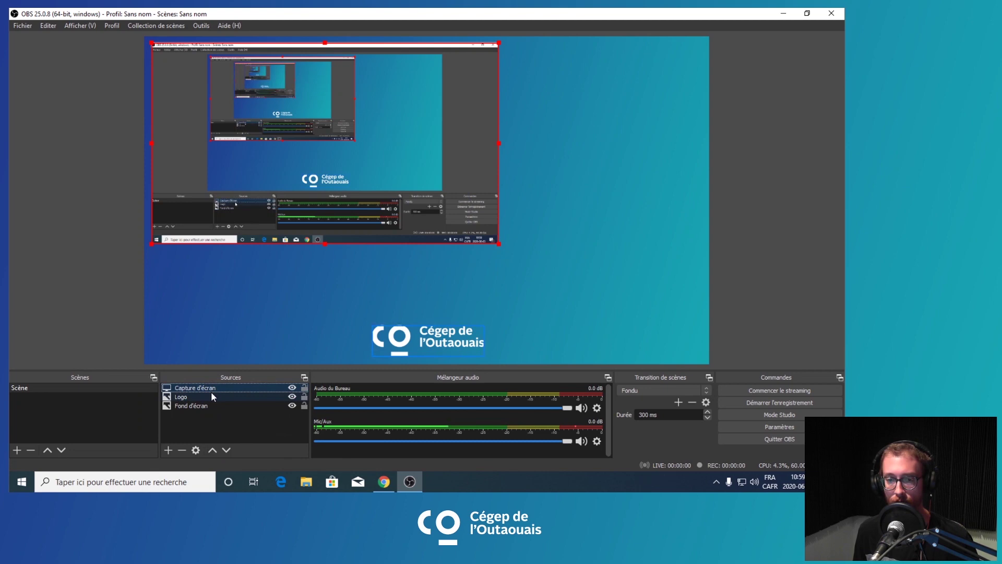
left_click(582, 228)
left_click(767, 246)
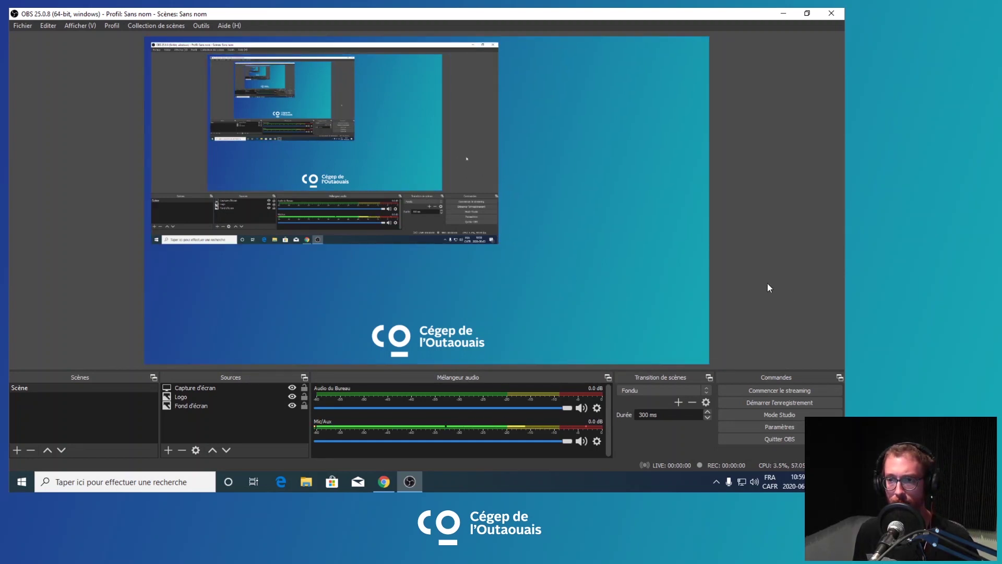
Rename the existing scene as "Étudiant".
left_click(76, 412)
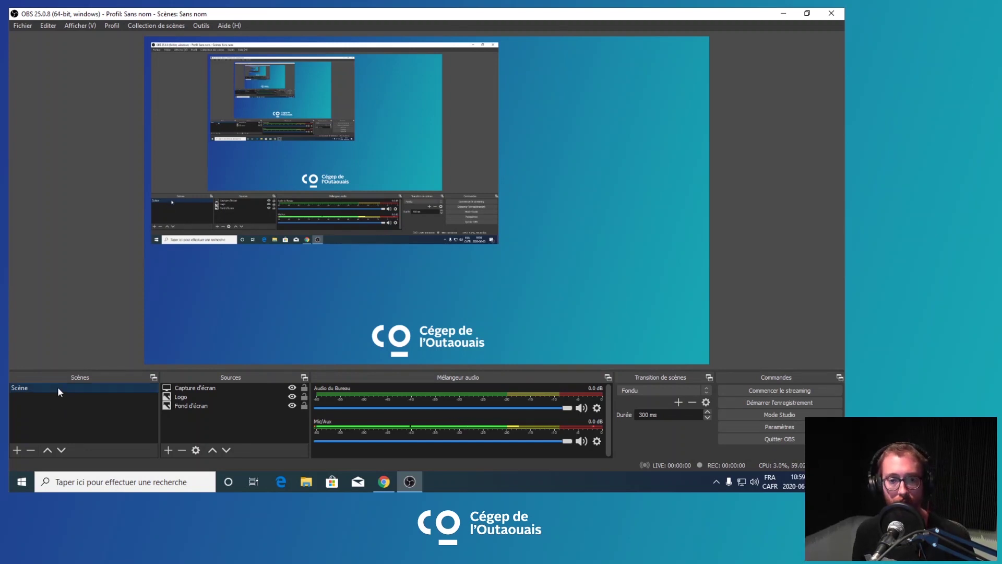
right_click(22, 389)
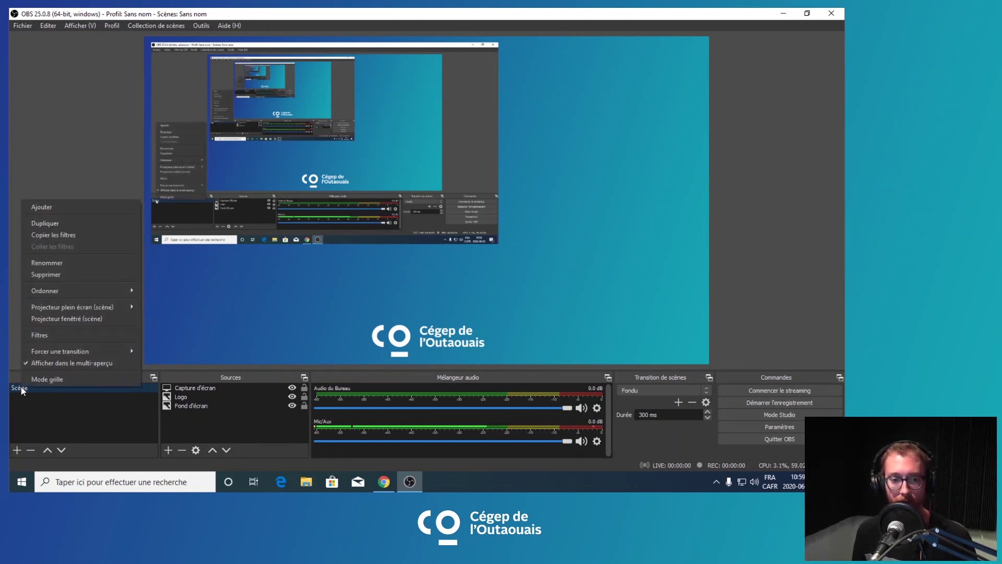
left_click(78, 264)
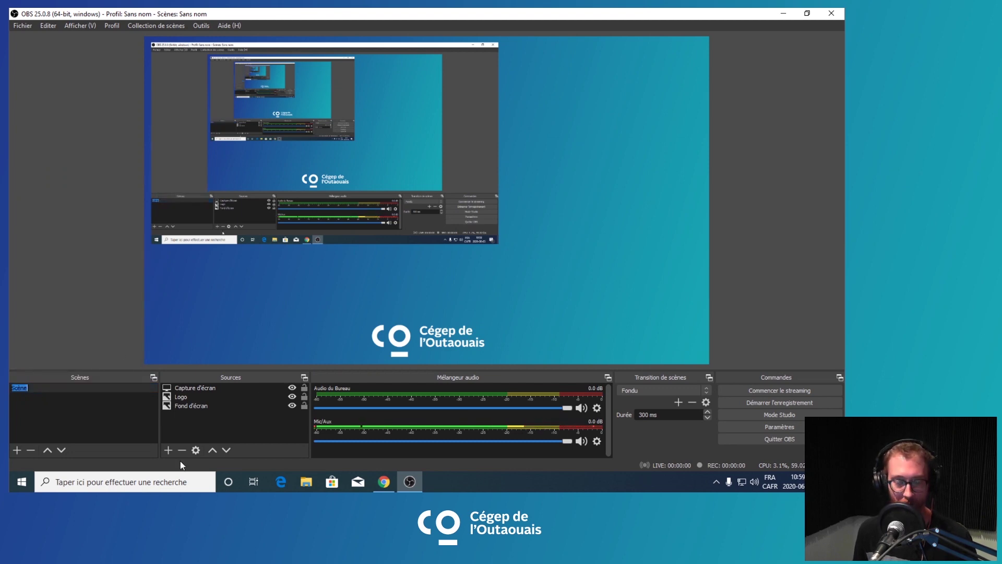
type("Étuiant")
key("BackSpace")
key("BackSpace")
key("BackSpace")
key("BackSpace")
type("diant")
key("Return")
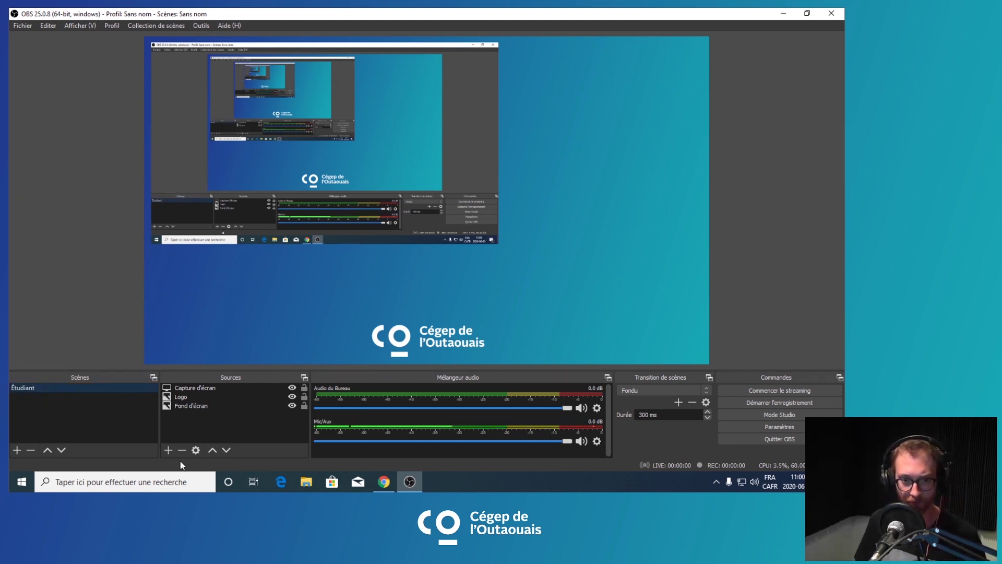
Add a second scene named "Vidéoconférence", then switch to the Étudiant scene and back to it.
left_click(16, 455)
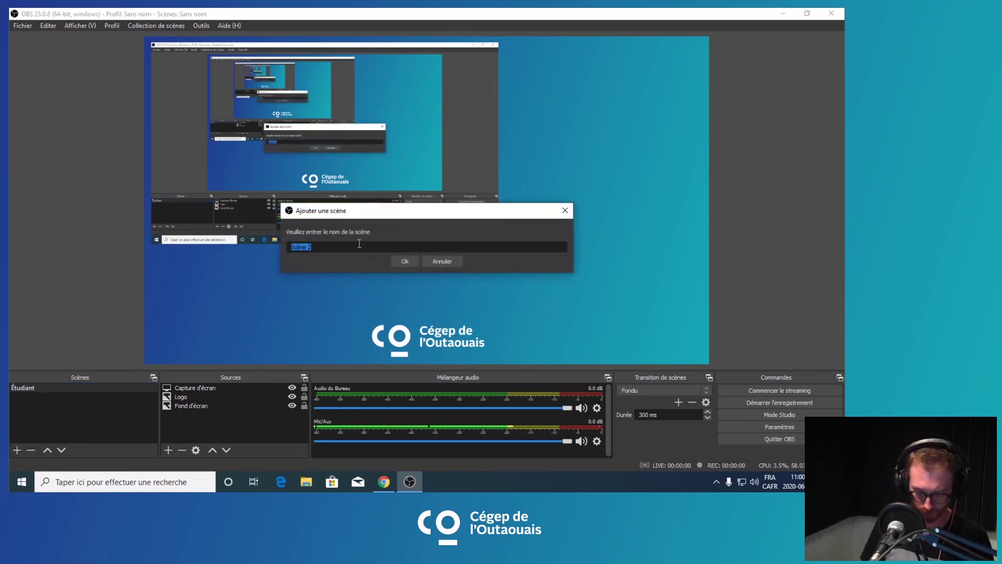
type("Vidéoconférence")
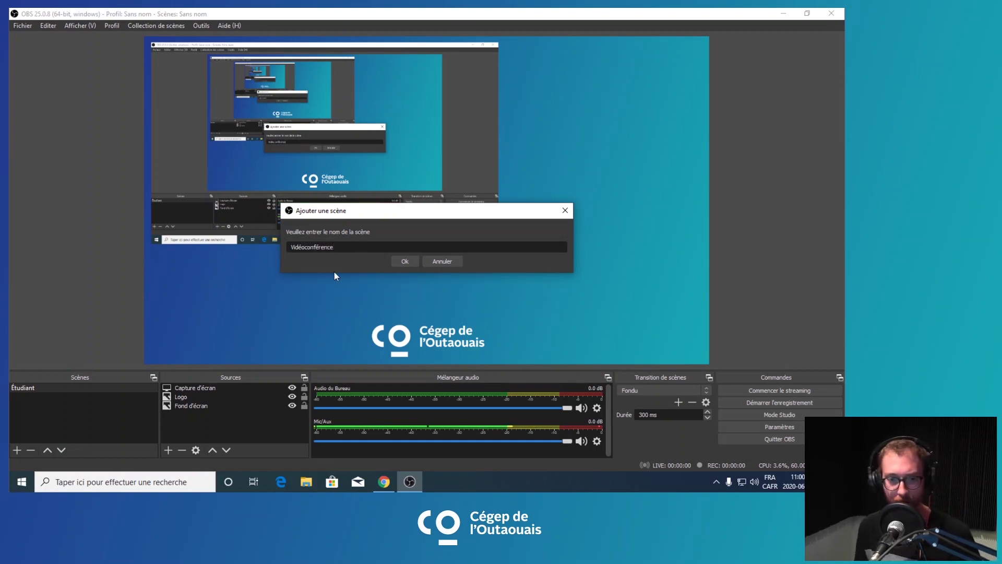
left_click(409, 264)
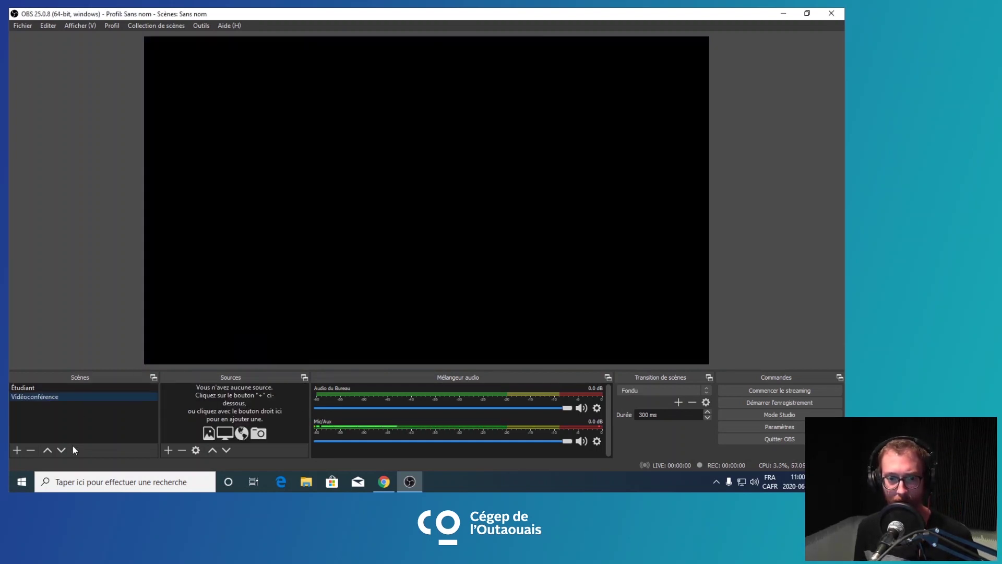
left_click(47, 388)
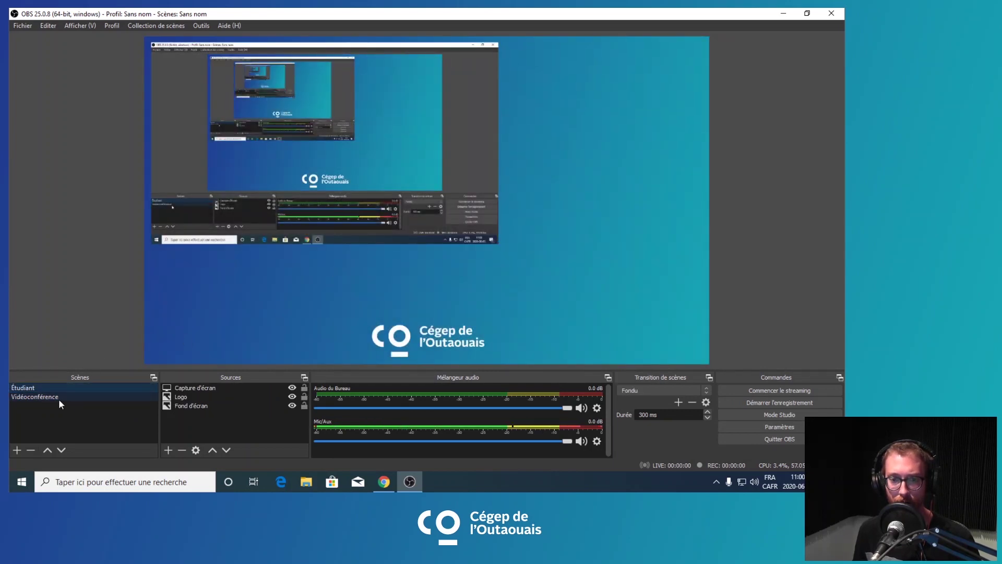
left_click(58, 398)
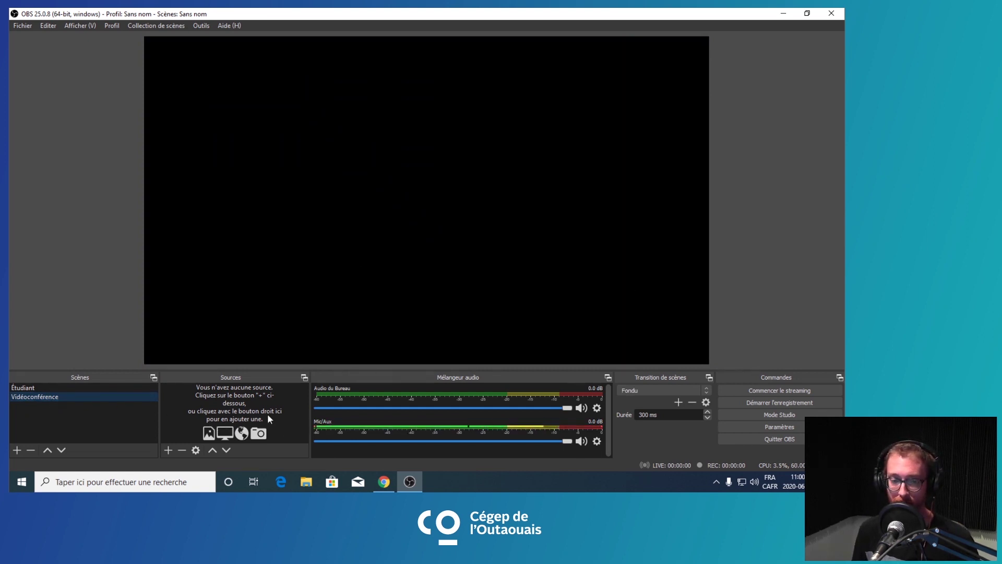
Add the existing "Fond d'écran" image source to the Vidéoconférence scene.
left_click(167, 449)
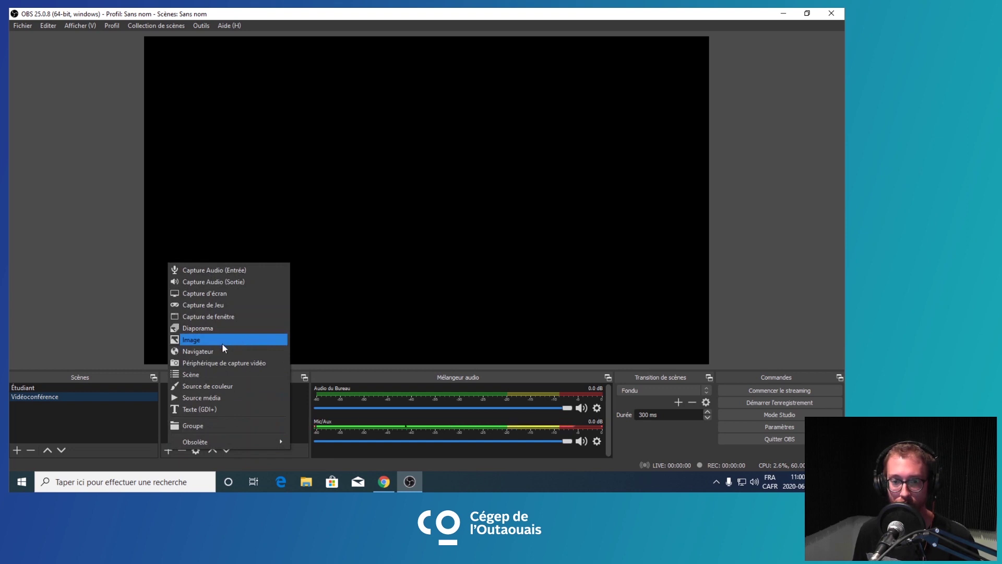
left_click(223, 342)
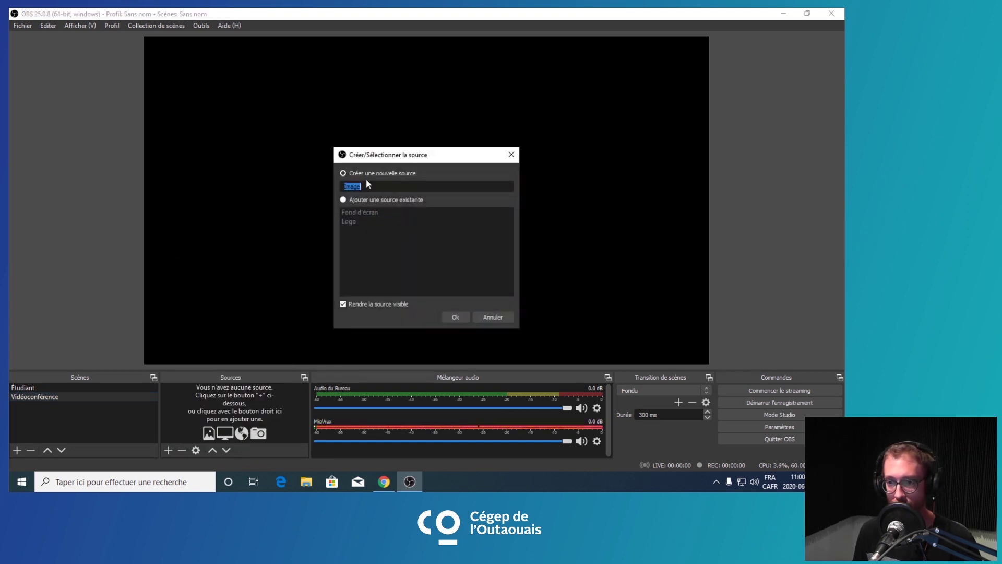
left_click(340, 201)
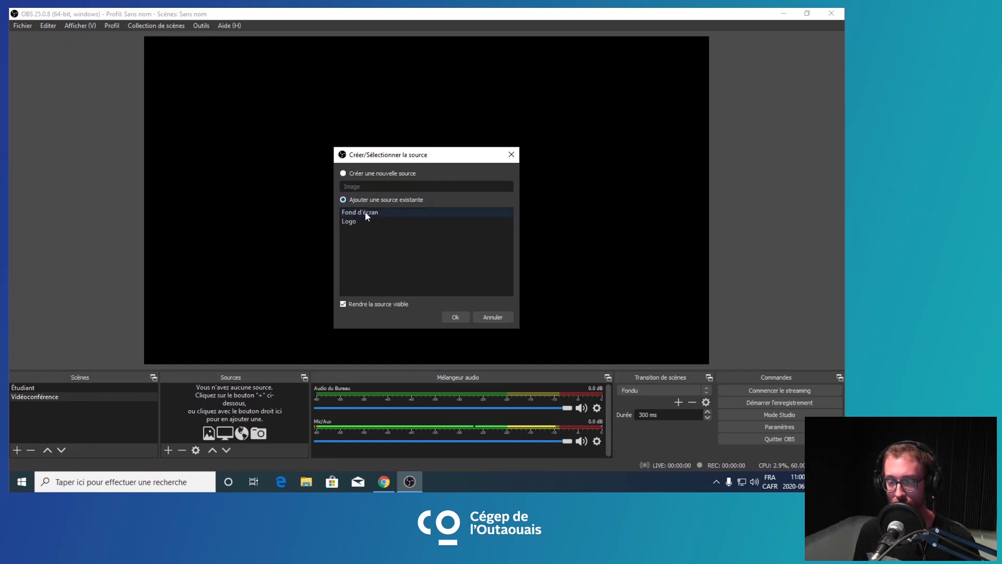
left_click(362, 212)
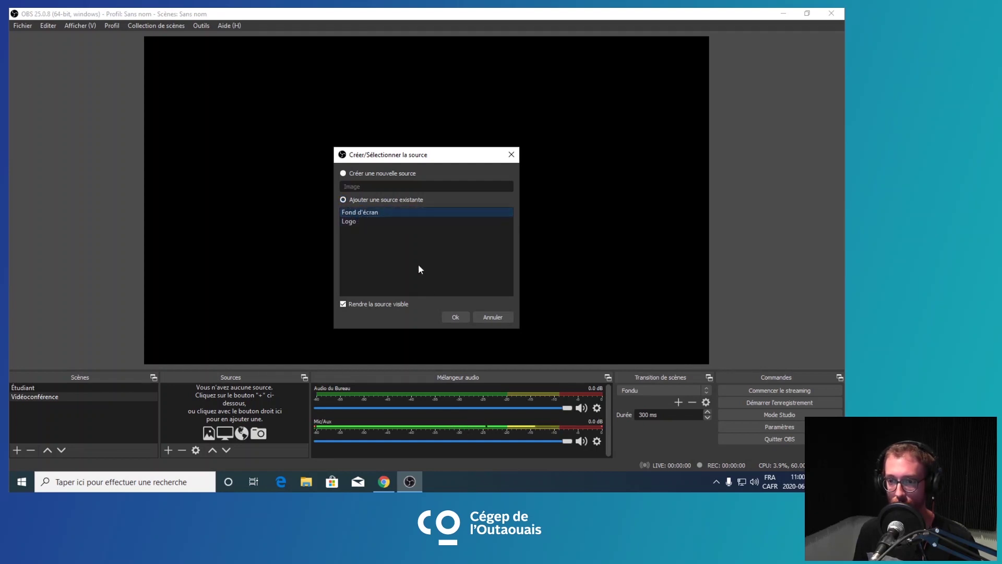
left_click(452, 315)
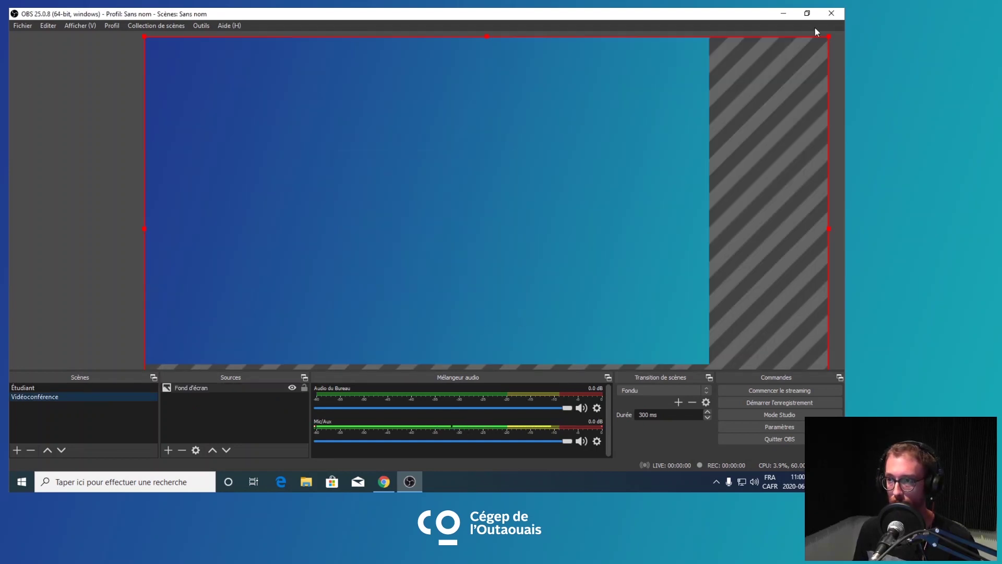
Scale down the background image in the Vidéoconférence scene so it fills the canvas height and slightly overlaps its right edge.
left_click_drag(829, 36, 719, 71)
left_click_drag(664, 131, 659, 102)
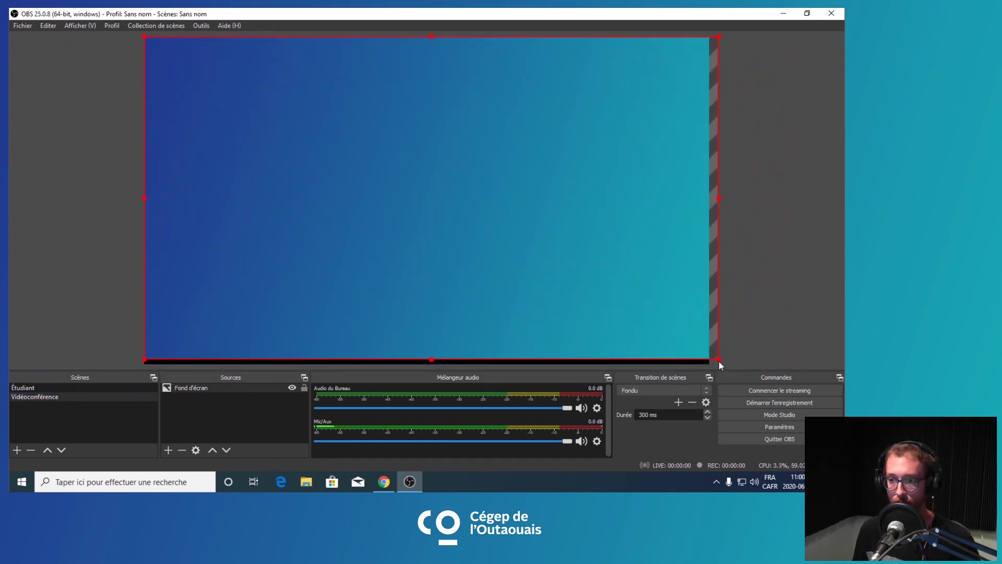
left_click_drag(719, 360, 727, 363)
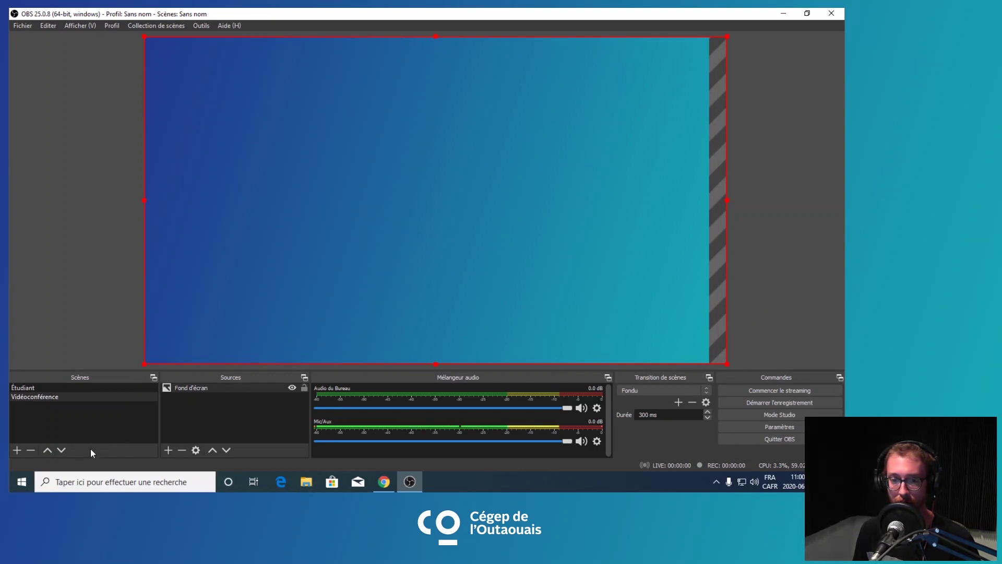
Add the existing Logo image source to the Vidéoconférence scene and place it at the bottom centre of the canvas.
left_click(167, 450)
left_click(228, 339)
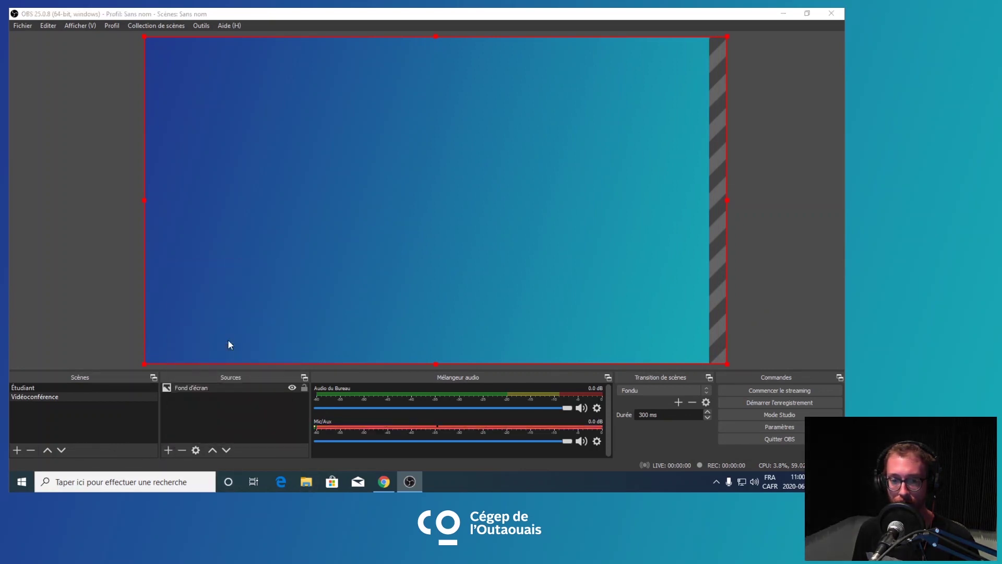
left_click(350, 204)
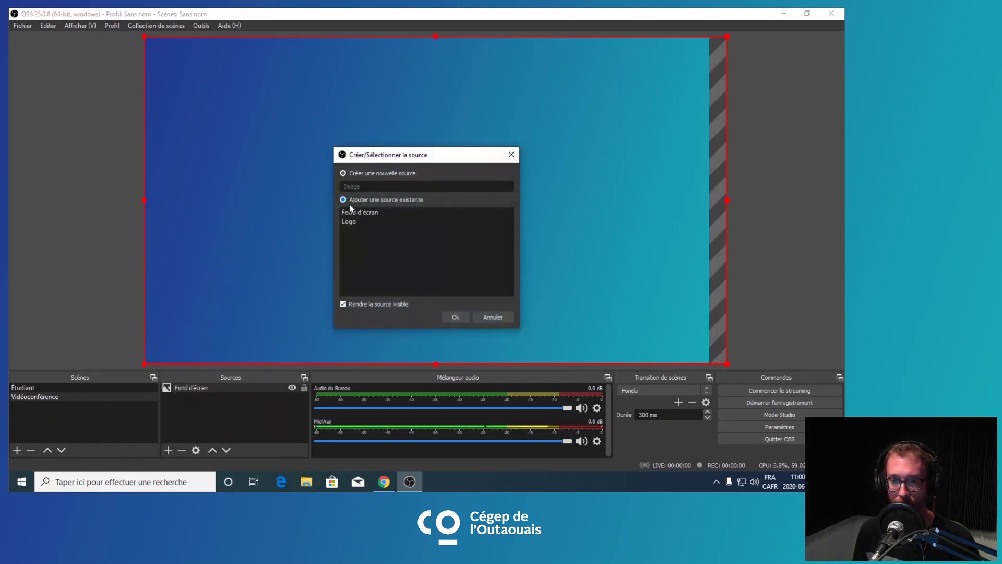
left_click(451, 318)
left_click_drag(229, 61, 472, 354)
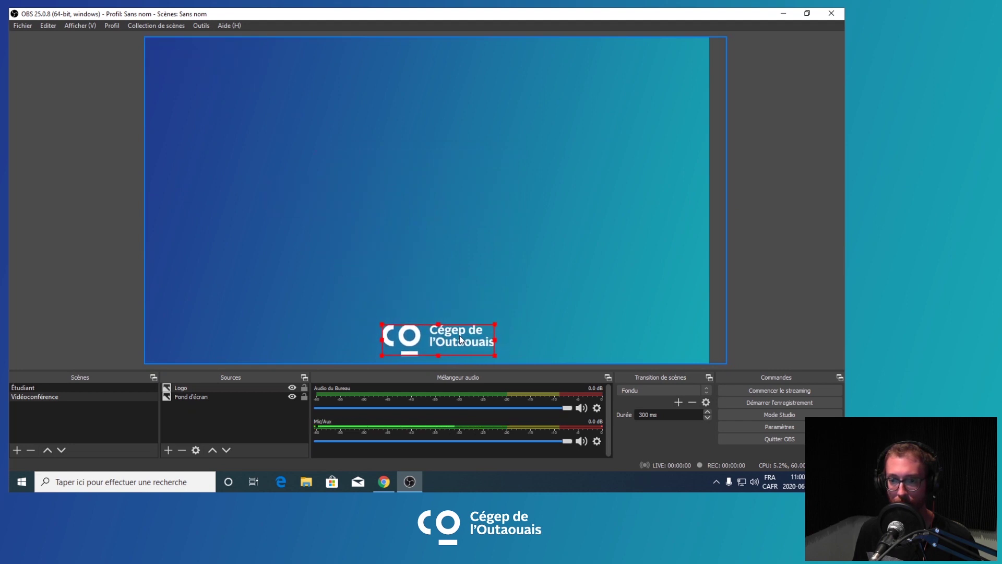
left_click(461, 244)
left_click(774, 260)
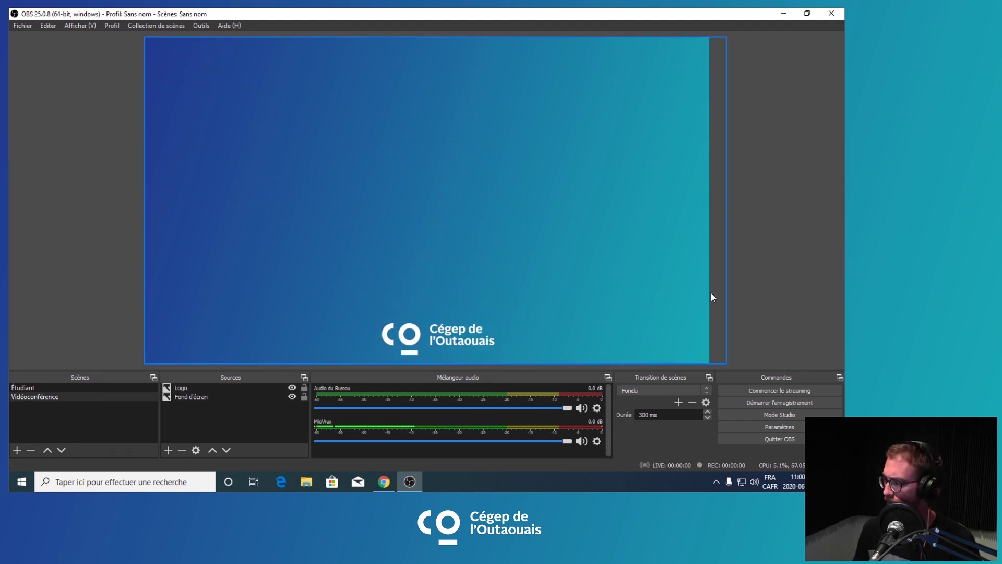
Add a video capture device source named "Webcam" to the Vidéoconférence scene with its default properties, then select it among the sources.
left_click(168, 450)
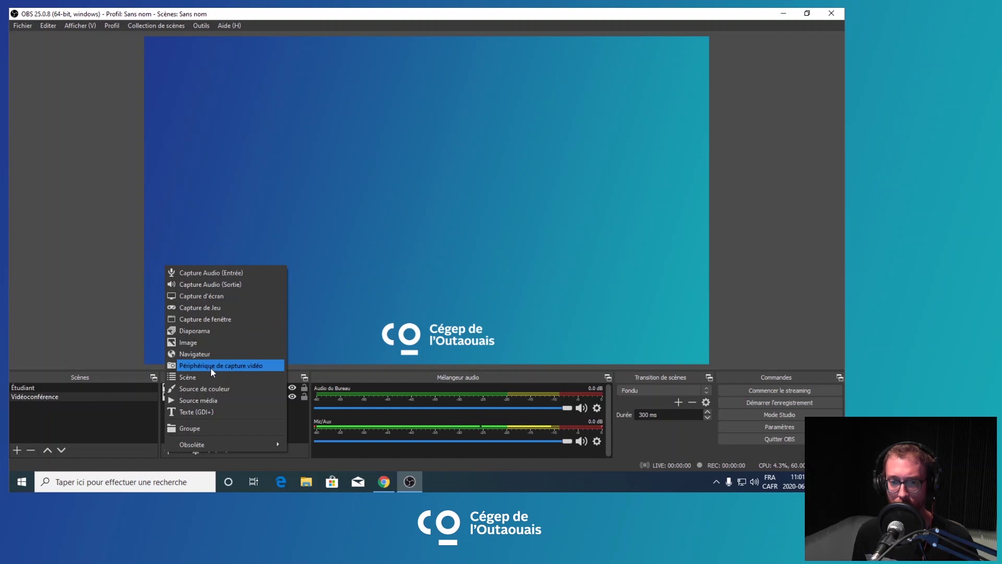
left_click(228, 366)
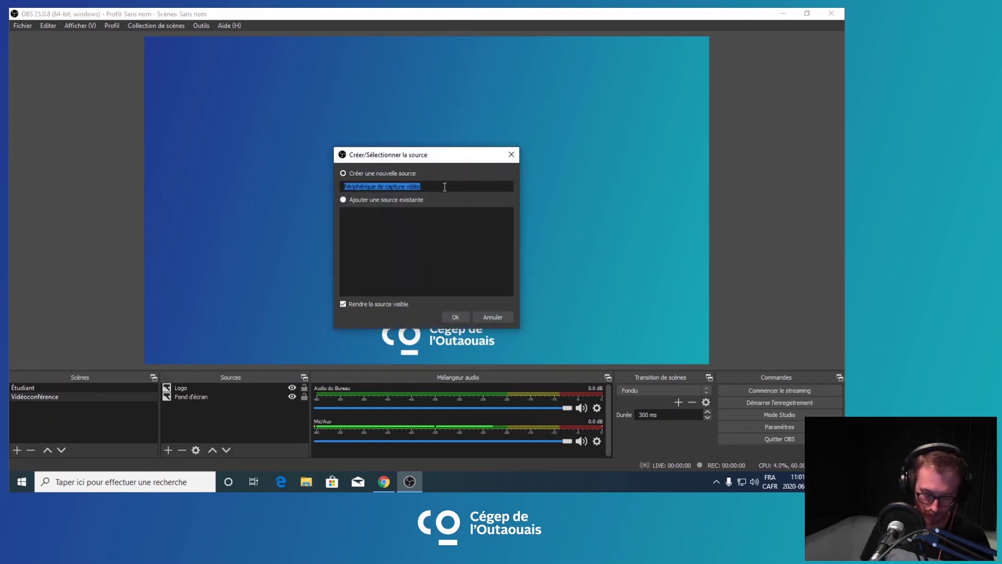
type("Webcam")
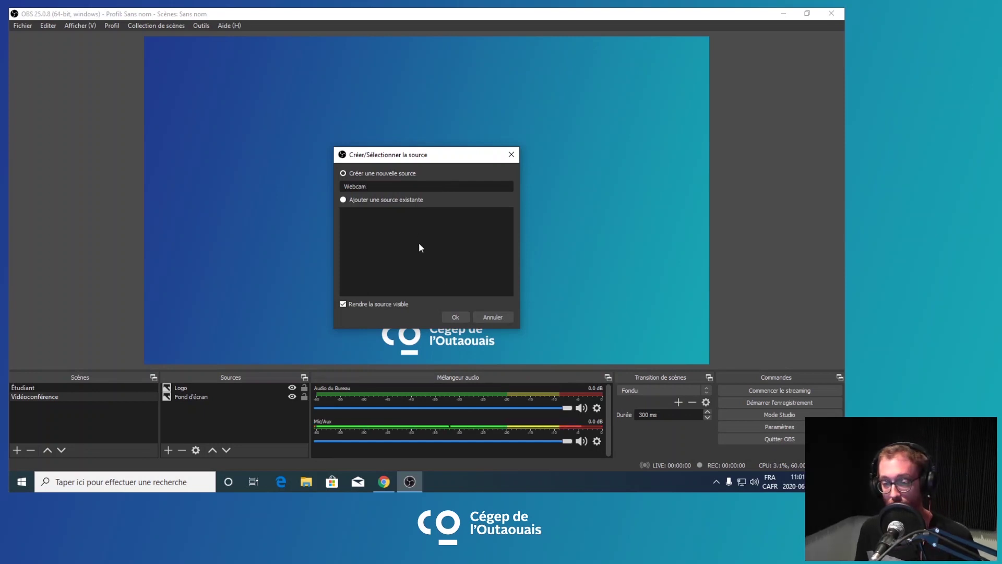
left_click(456, 317)
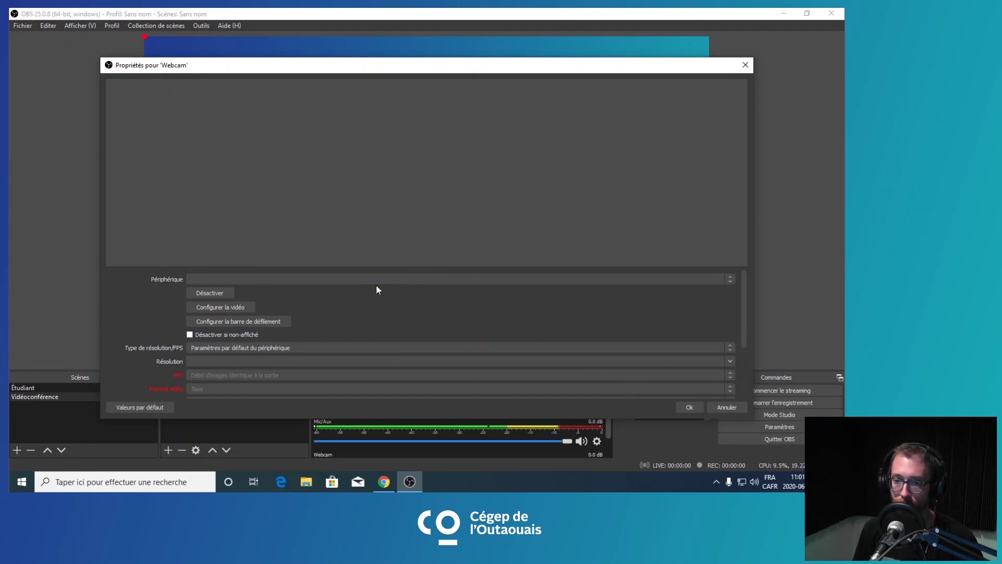
left_click(690, 406)
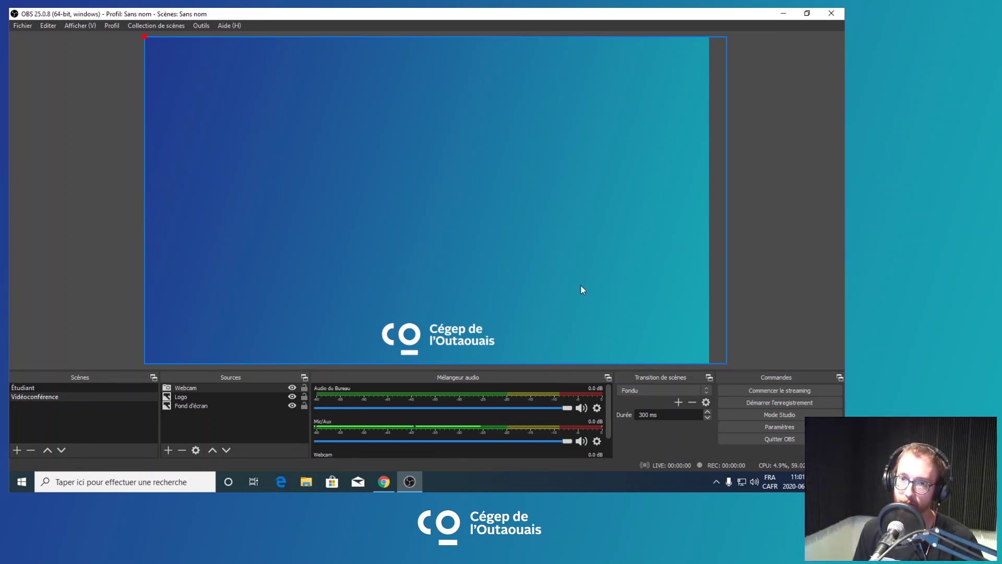
left_click(209, 398)
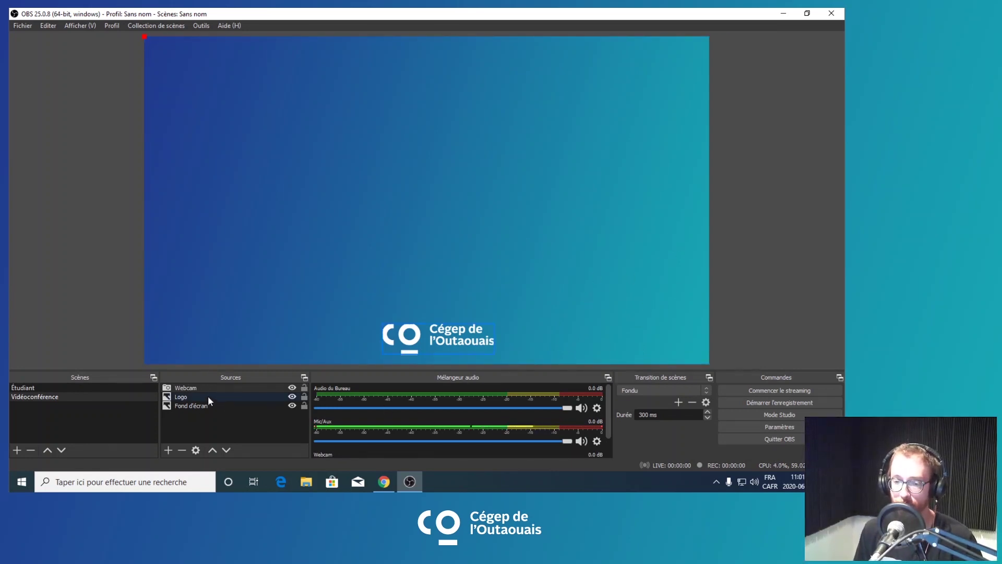
left_click(204, 406)
left_click(199, 388)
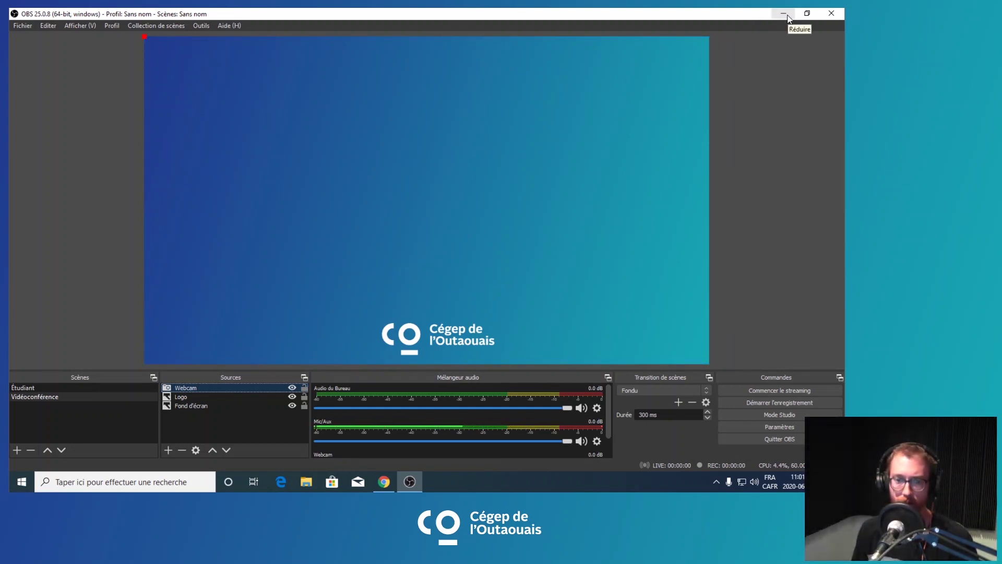
Switch to Chrome and load the Radio-Canada home page in a new tab.
left_click(384, 482)
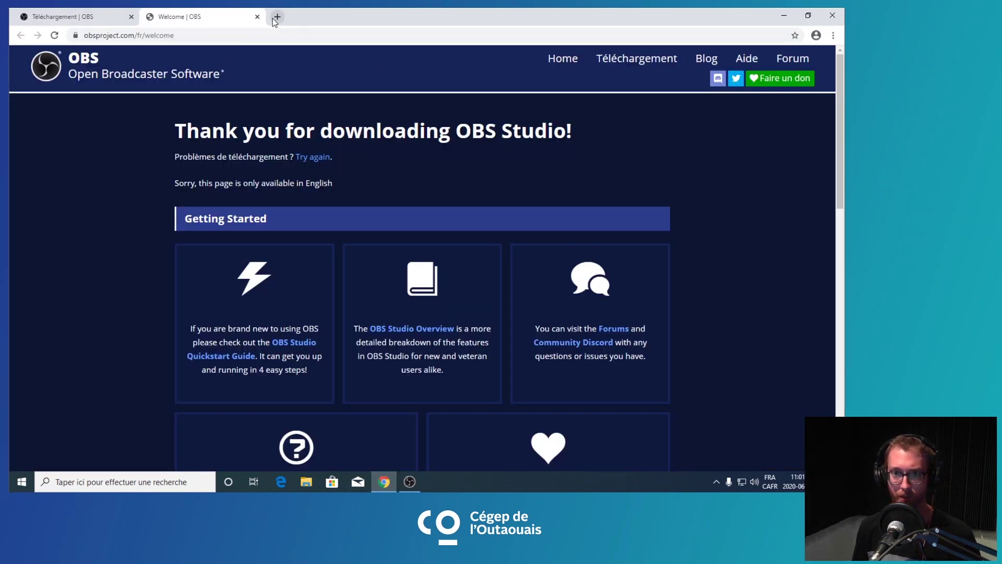
left_click(276, 18)
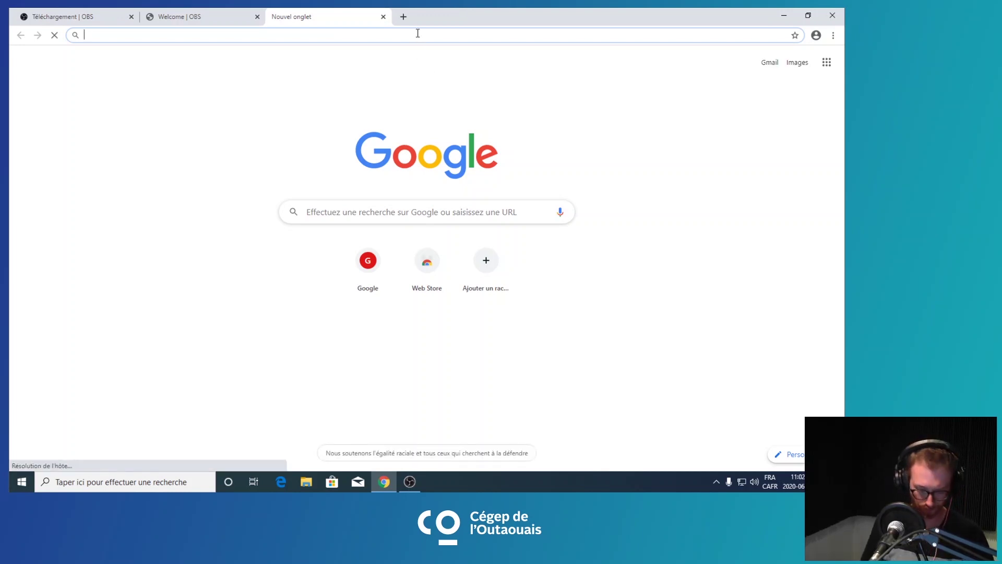
type("radio canada")
key("Return")
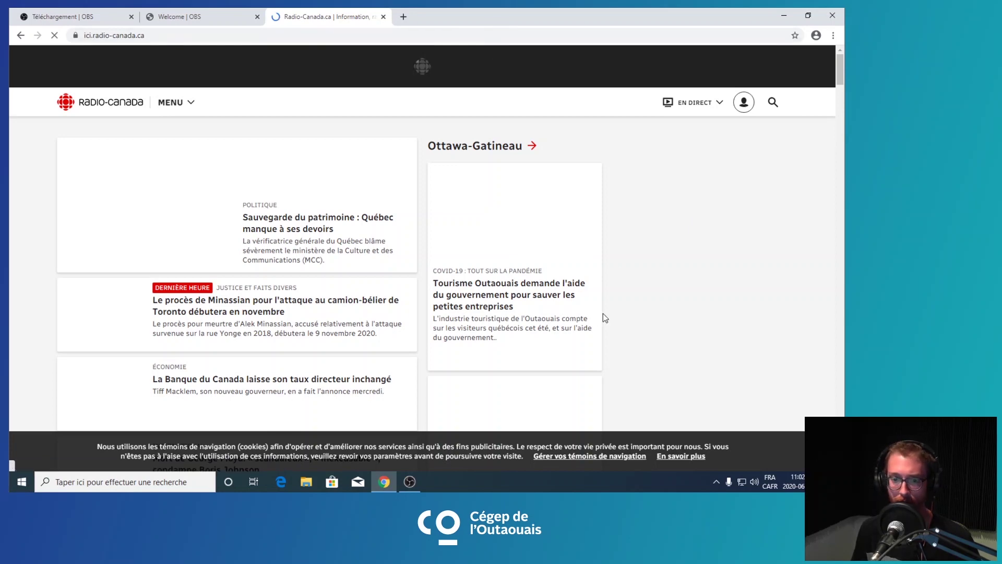
Shrink the Chrome window to a narrow portrait shape at the desktop's right side and dismiss the page's cookie notice.
mouse_move(521, 14)
left_mouse_down()
mouse_move(632, 89)
mouse_move(530, 48)
mouse_move(521, 14)
left_mouse_up()
left_click_drag(727, 398, 484, 459)
left_click_drag(390, 28, 682, 46)
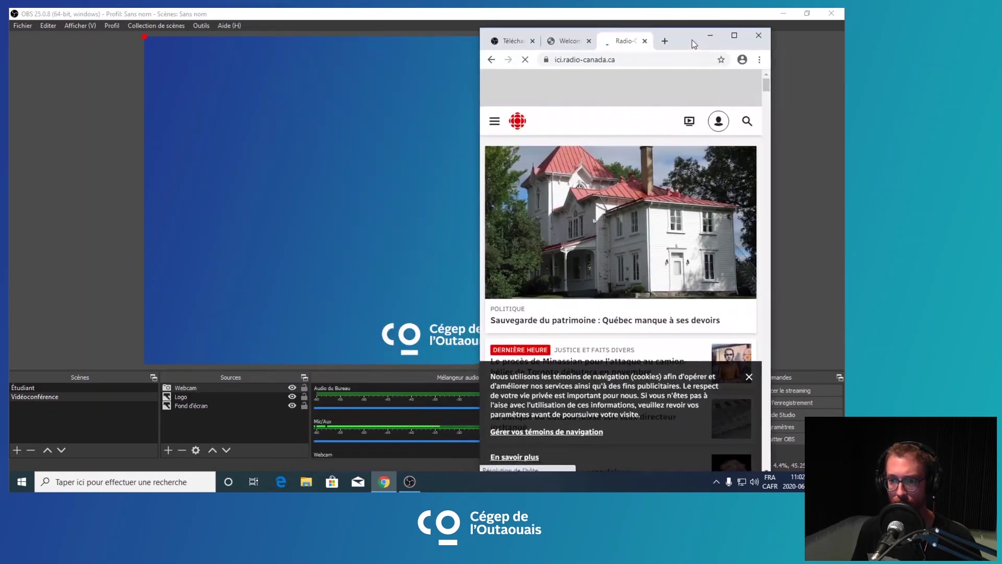
left_click(754, 376)
scroll(673, 308, "down", 1)
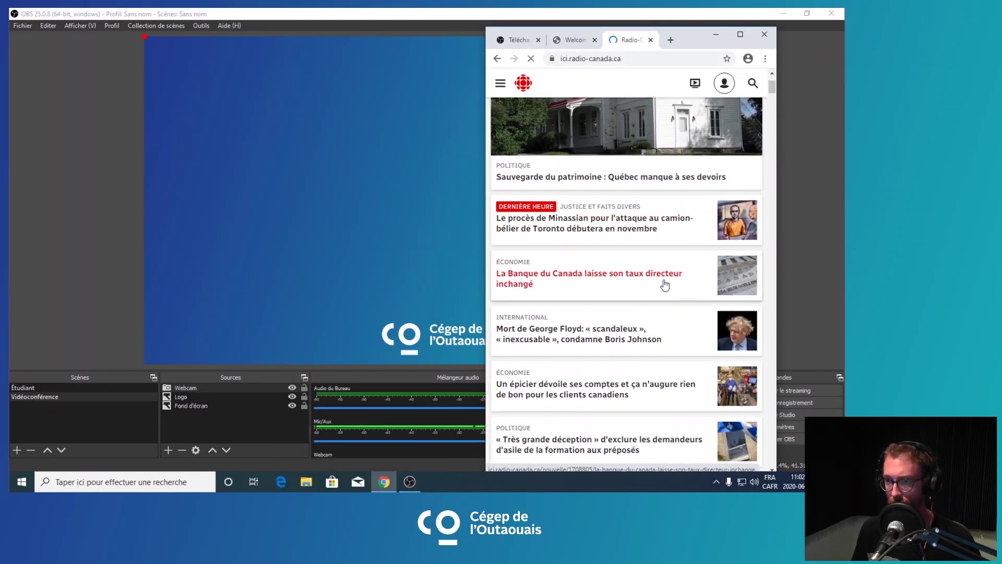
left_click_drag(690, 52, 736, 33)
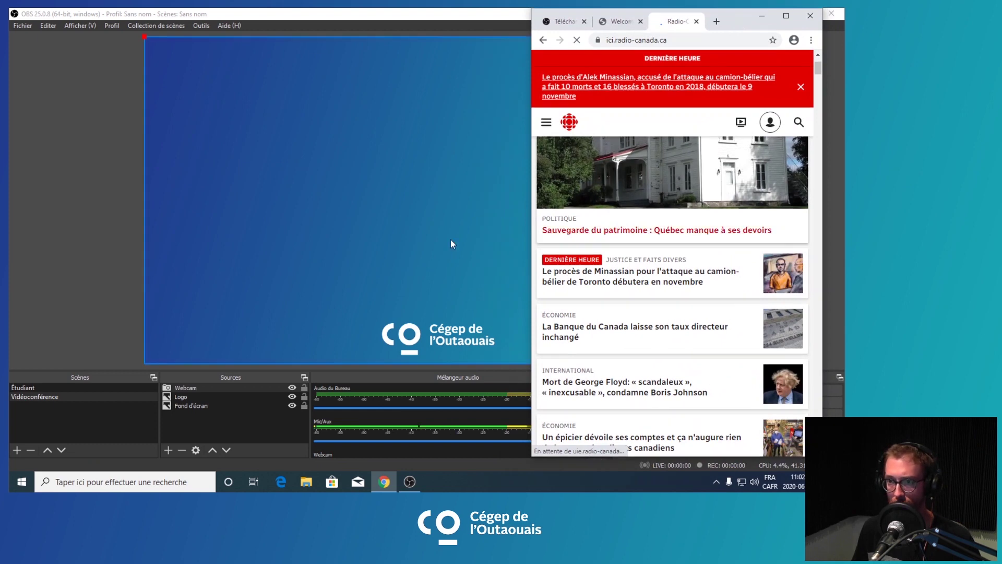
Back in OBS, add a window capture source named "Chrome" that captures the Radio-Canada Google Chrome window.
left_click(389, 239)
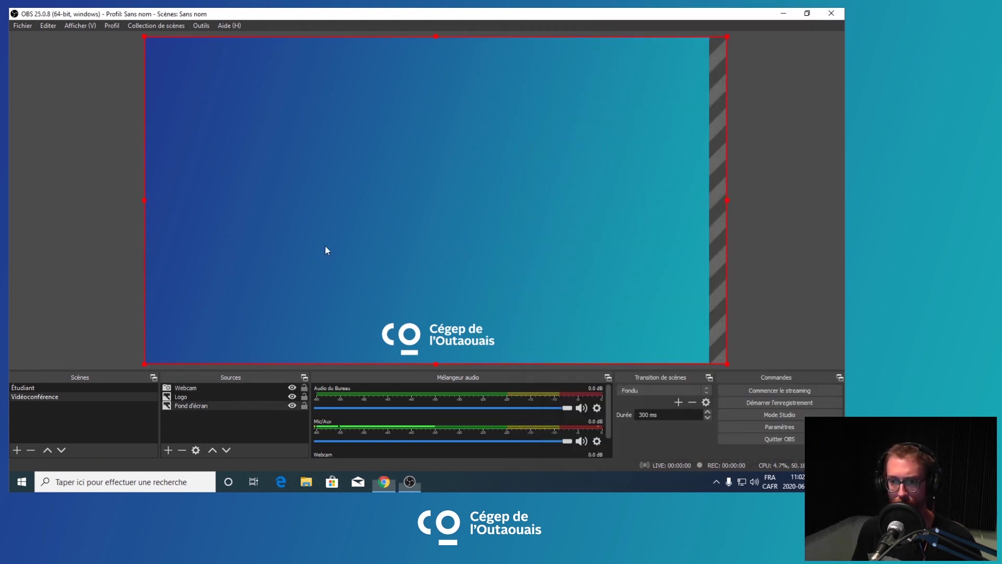
left_click(202, 427)
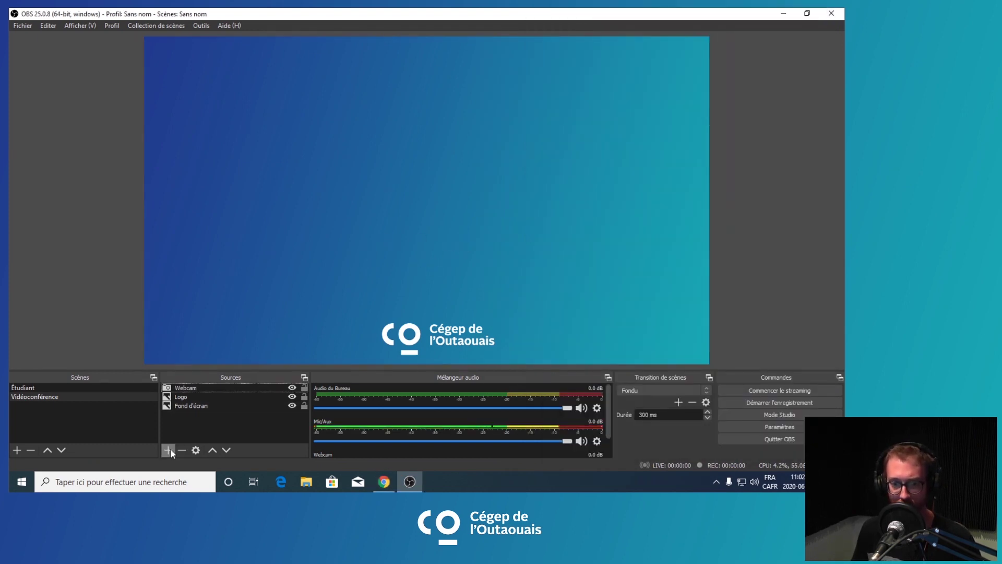
left_click(167, 450)
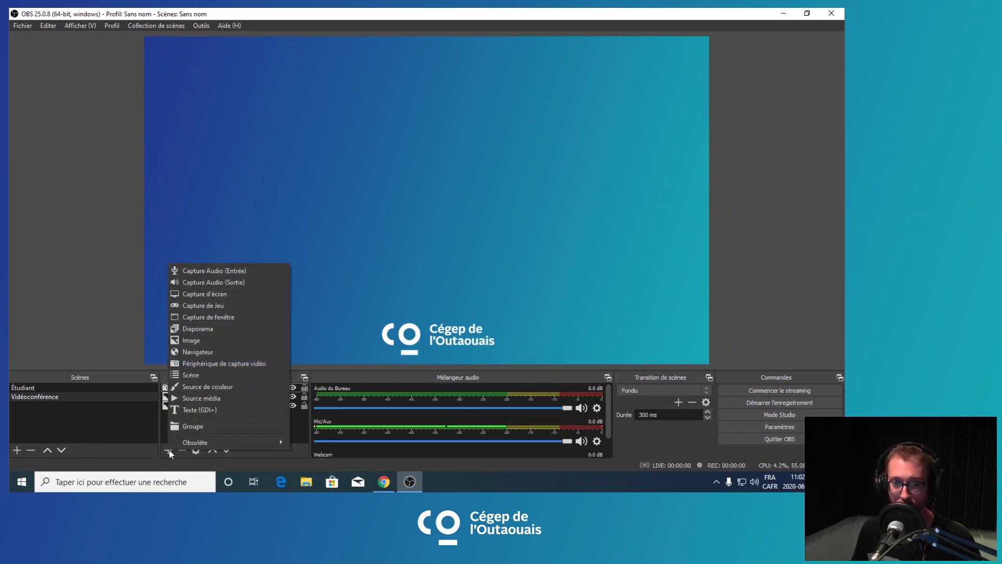
left_click(241, 315)
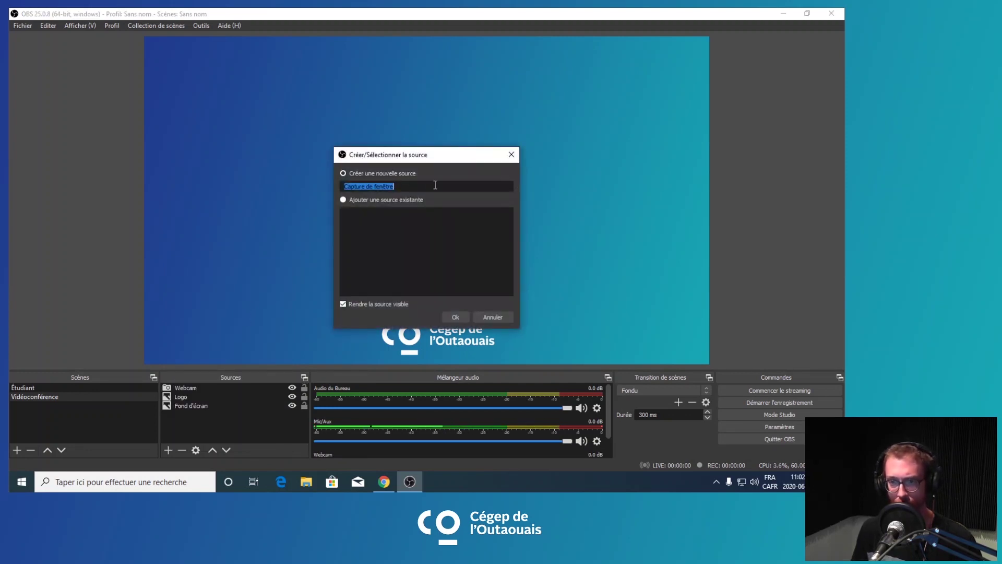
type("Chrome")
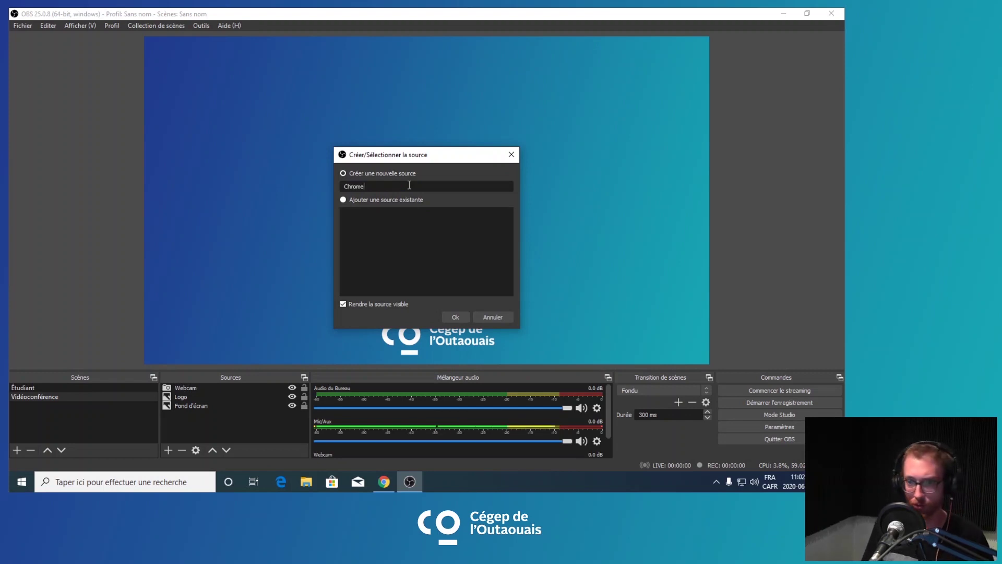
left_click(456, 319)
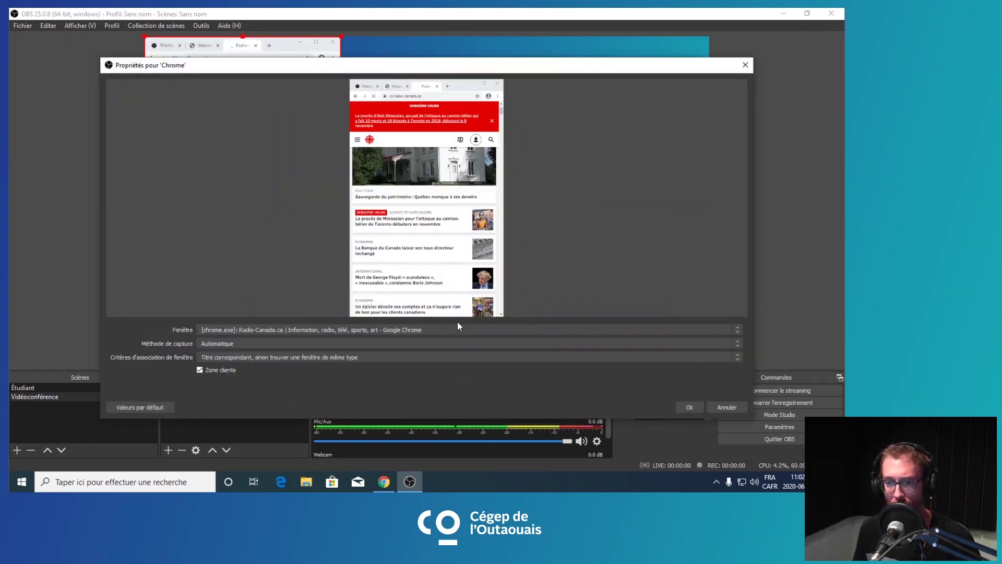
left_click(466, 329)
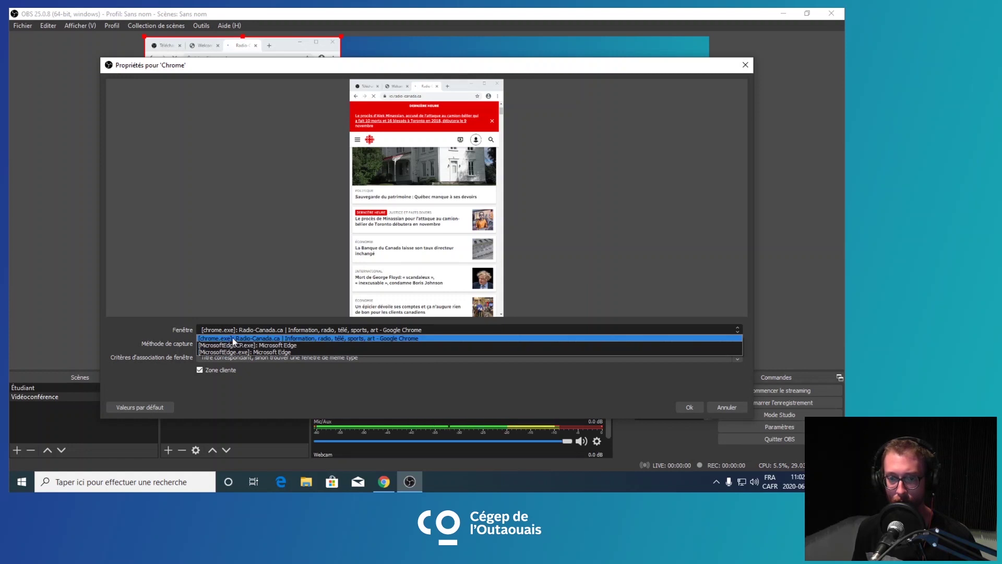
left_click(296, 338)
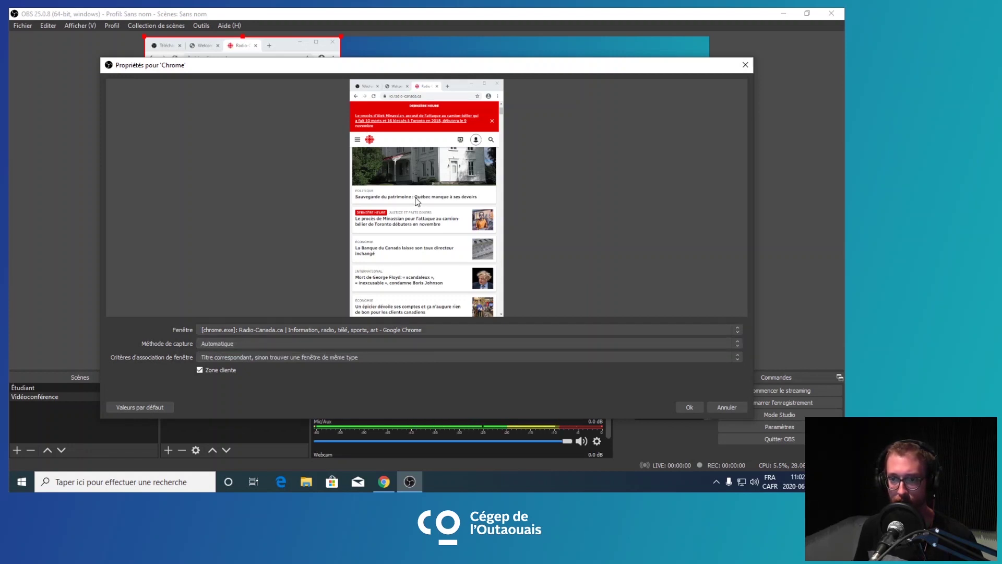
left_click(689, 407)
Move the Chrome capture to the right side of the canvas and scale it down slightly so it clears the logo.
left_click_drag(286, 152, 626, 156)
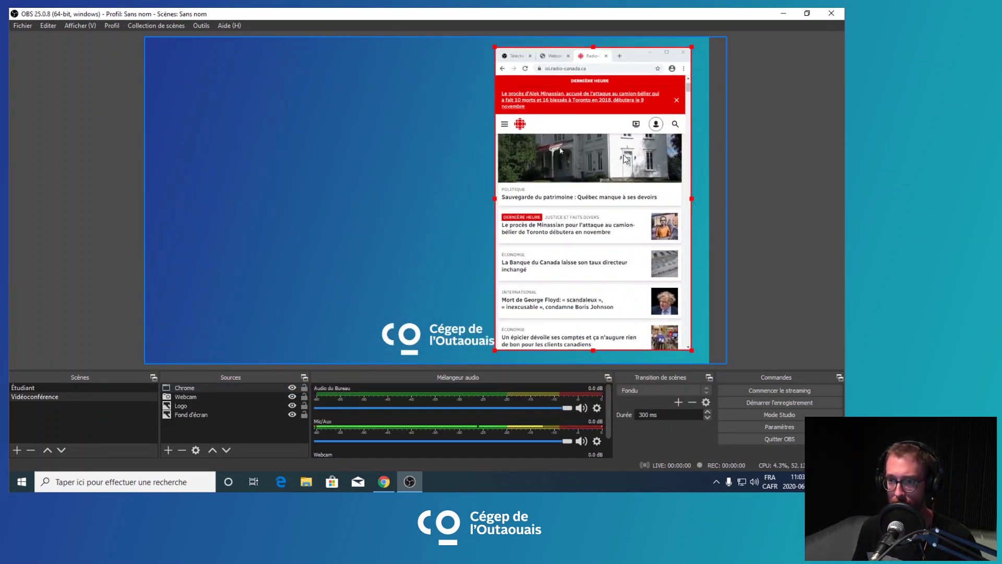
left_click_drag(496, 48, 502, 58)
left_click_drag(580, 112, 588, 107)
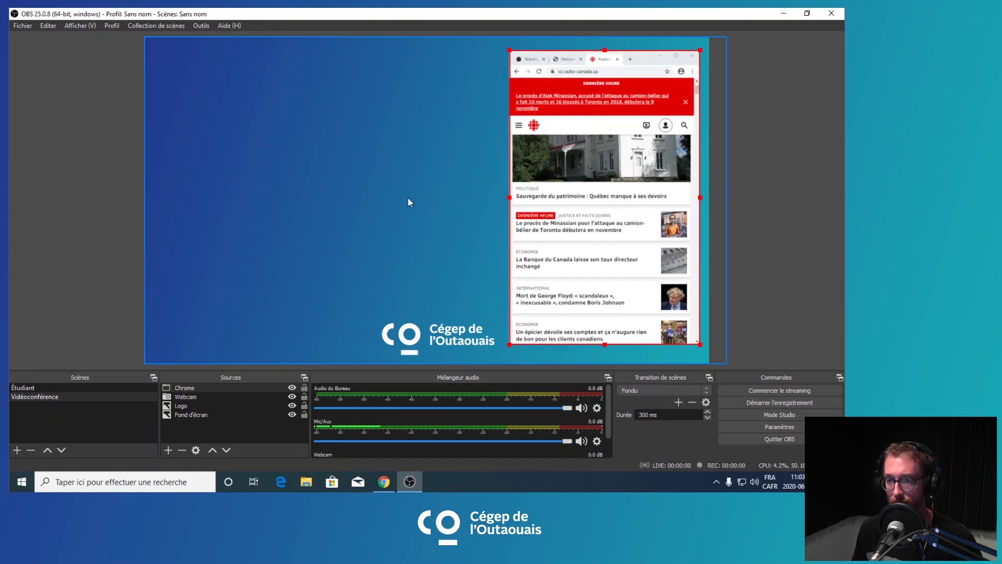
left_click(759, 214)
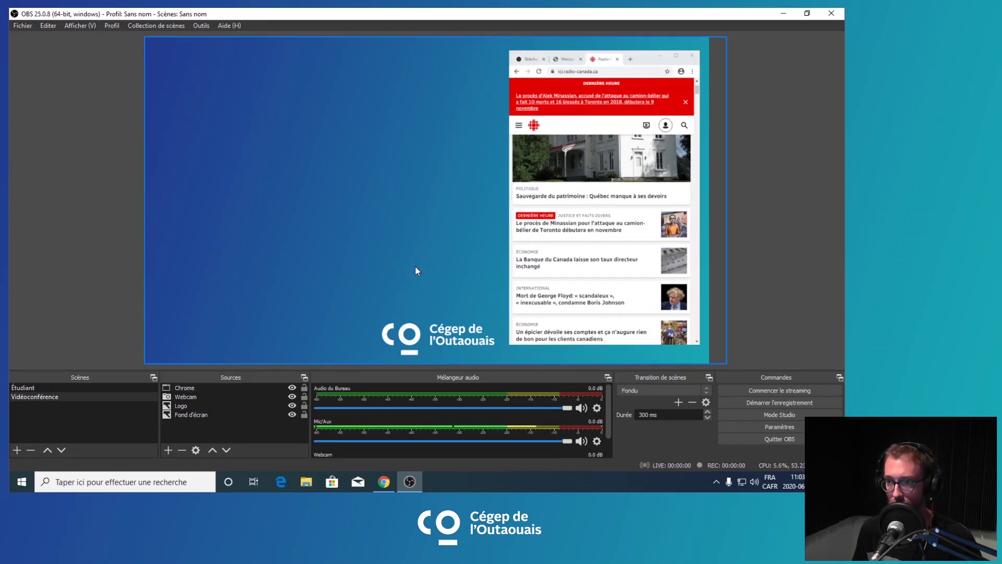
Test the window capture by moving the Chrome window to the desktop's left side, minimising it and restoring it.
left_click(386, 483)
left_click_drag(737, 27, 251, 32)
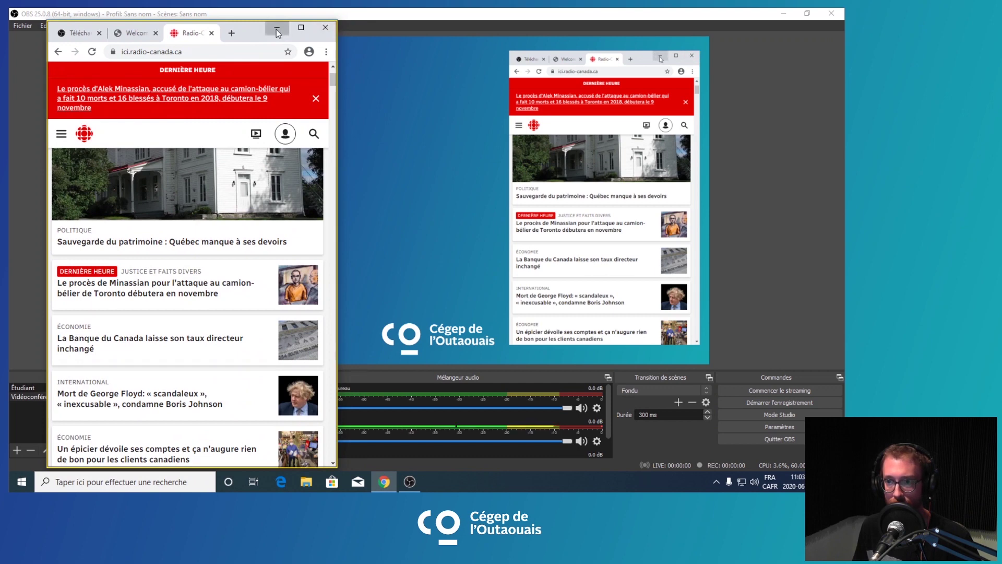
left_click(277, 29)
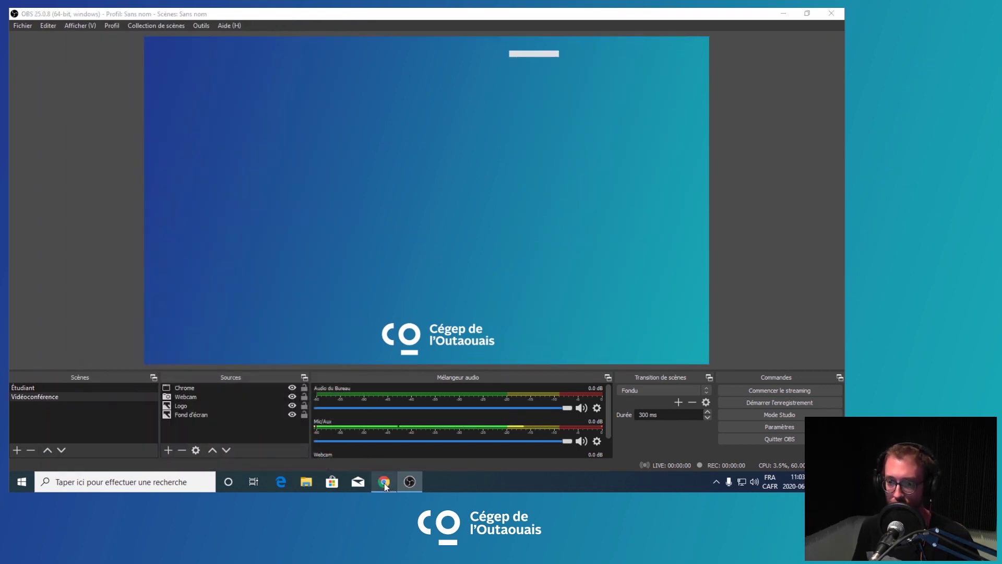
left_click(384, 481)
left_click_drag(279, 35, 272, 24)
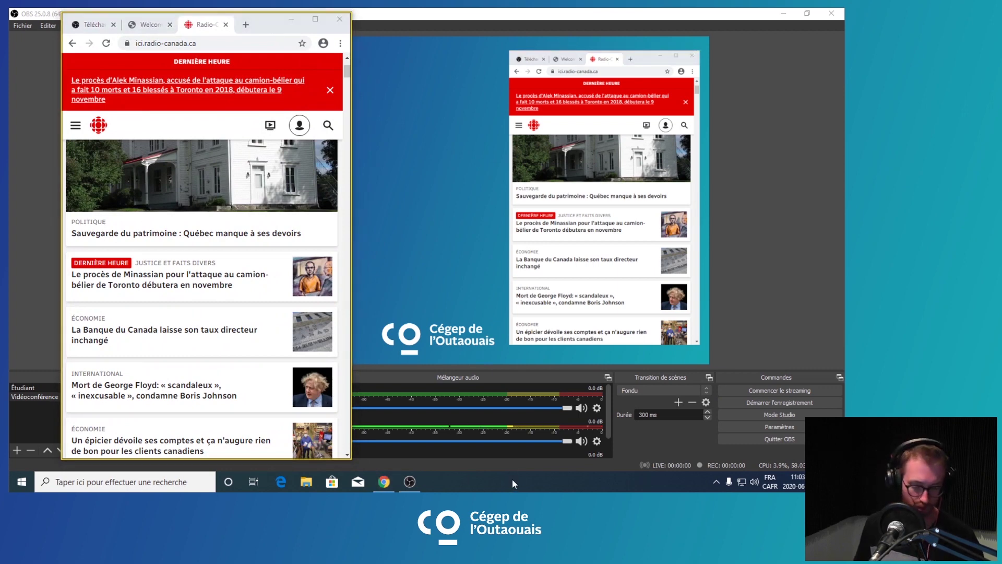
Cover the Chrome window with a resized File Explorer window to check the capture, then return to OBS.
key("super+e")
left_click_drag(450, 92, 342, 46)
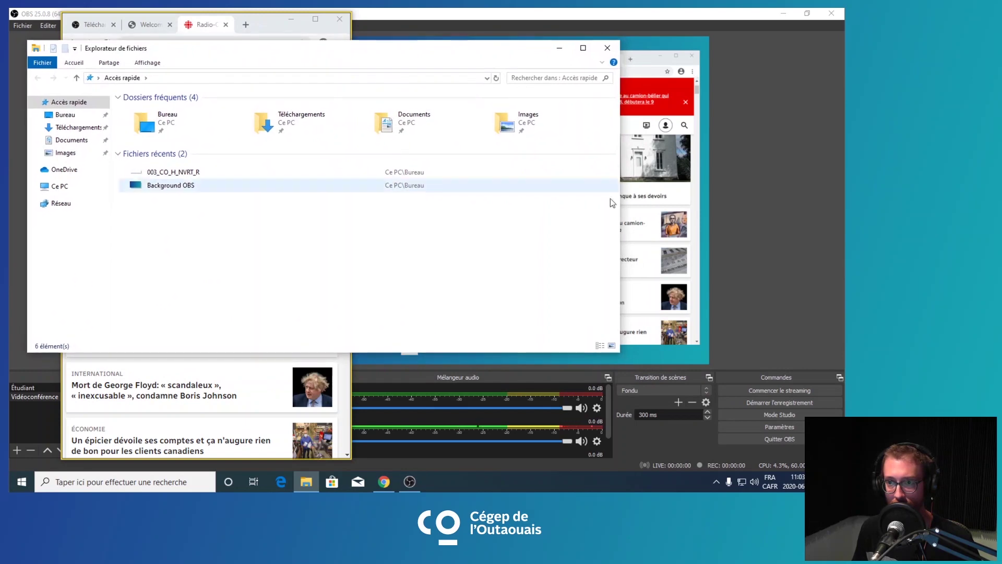
left_click_drag(622, 350, 344, 431)
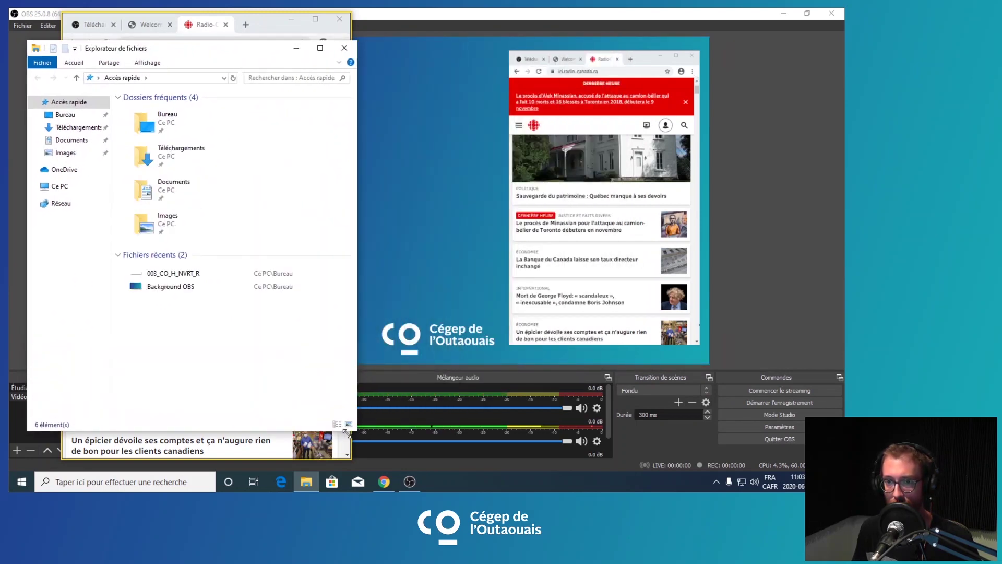
left_click_drag(249, 56, 266, 47)
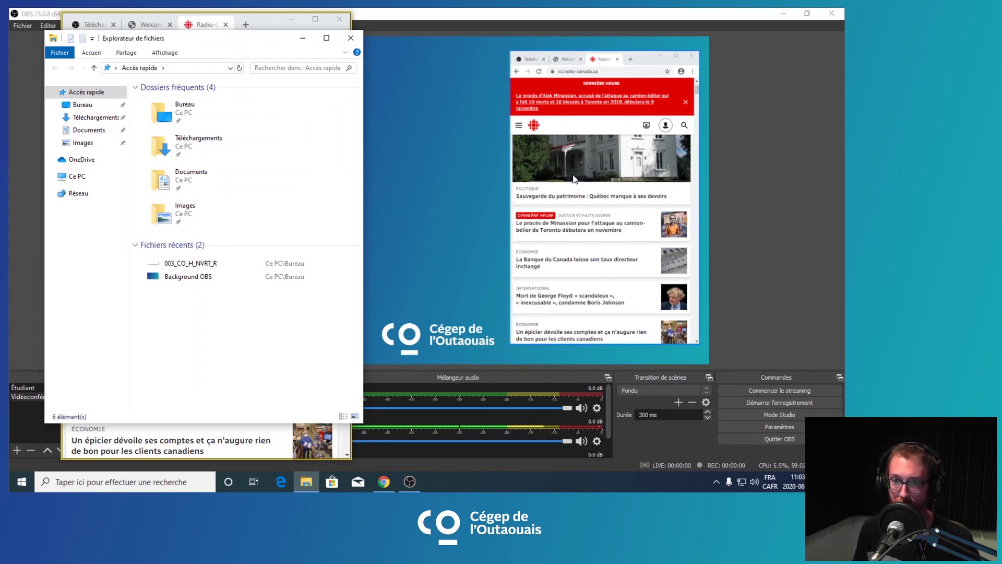
left_click(440, 201)
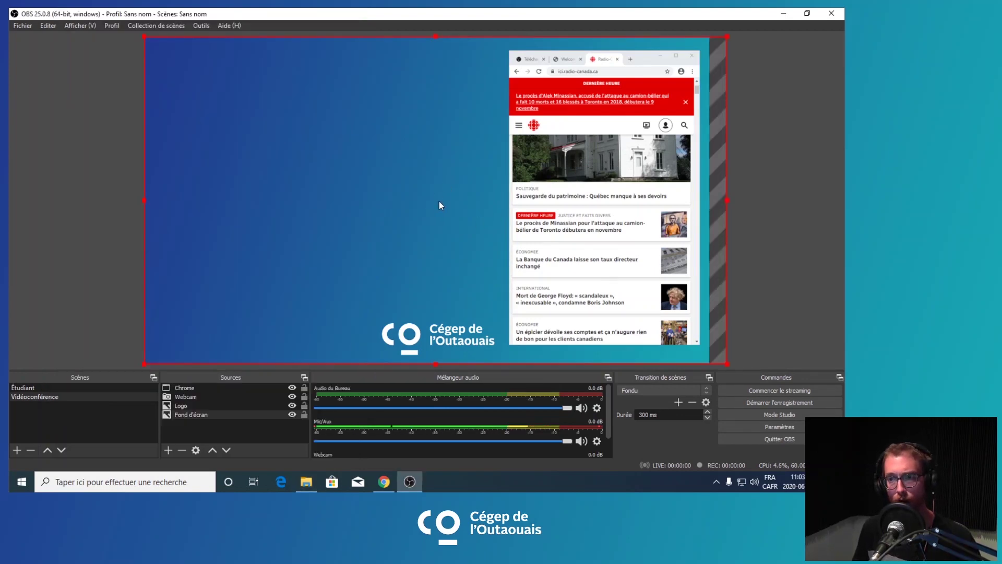
Add a Rogner / Encadrer filter with its default name to the Chrome window capture.
left_click(595, 220)
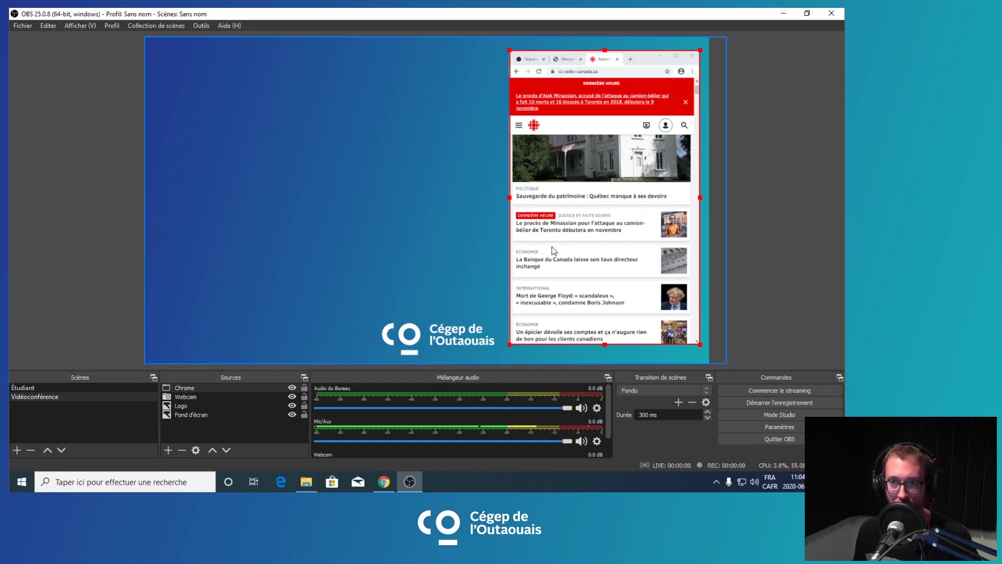
right_click(578, 87)
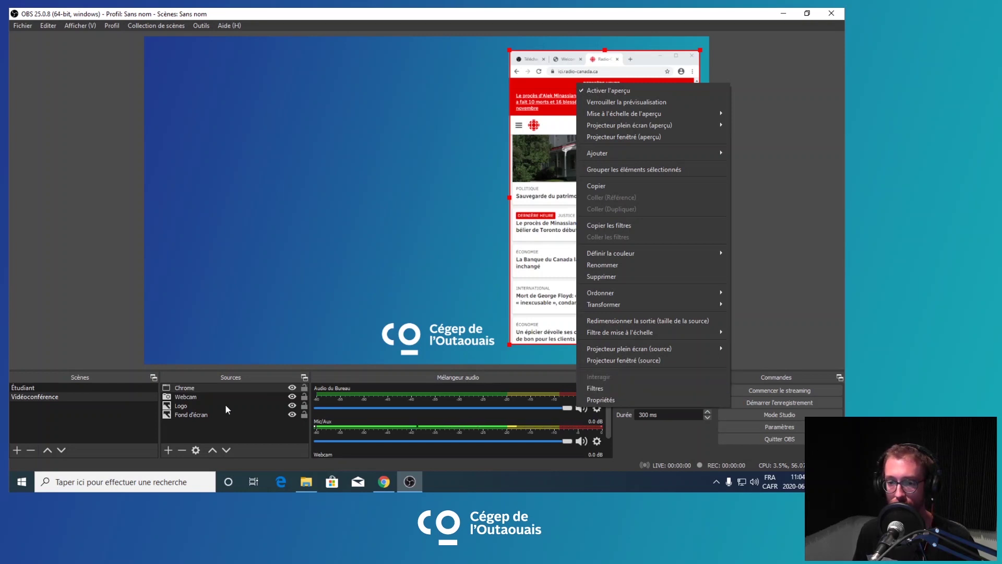
left_click(207, 390)
right_click(200, 390)
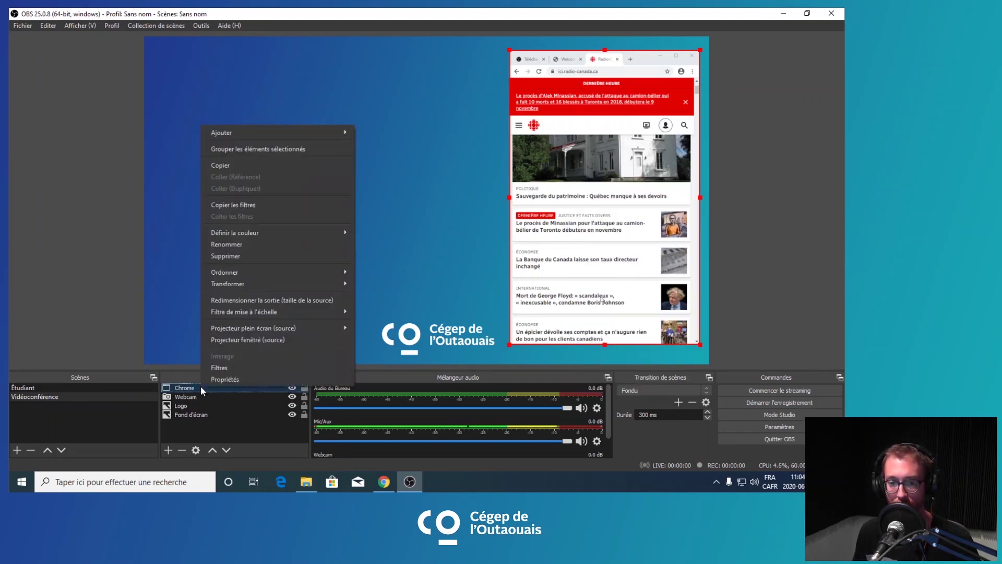
left_click(233, 368)
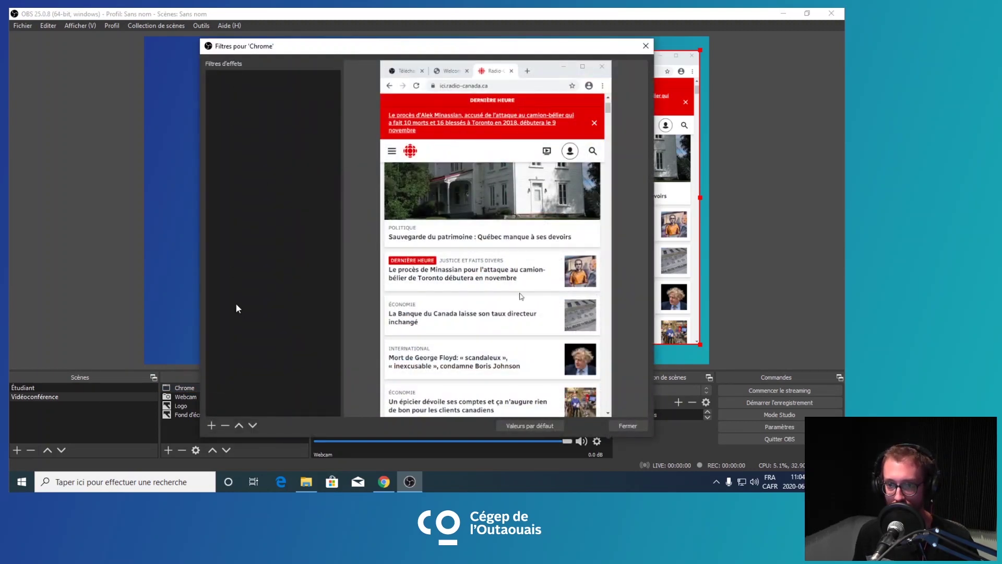
left_click(211, 426)
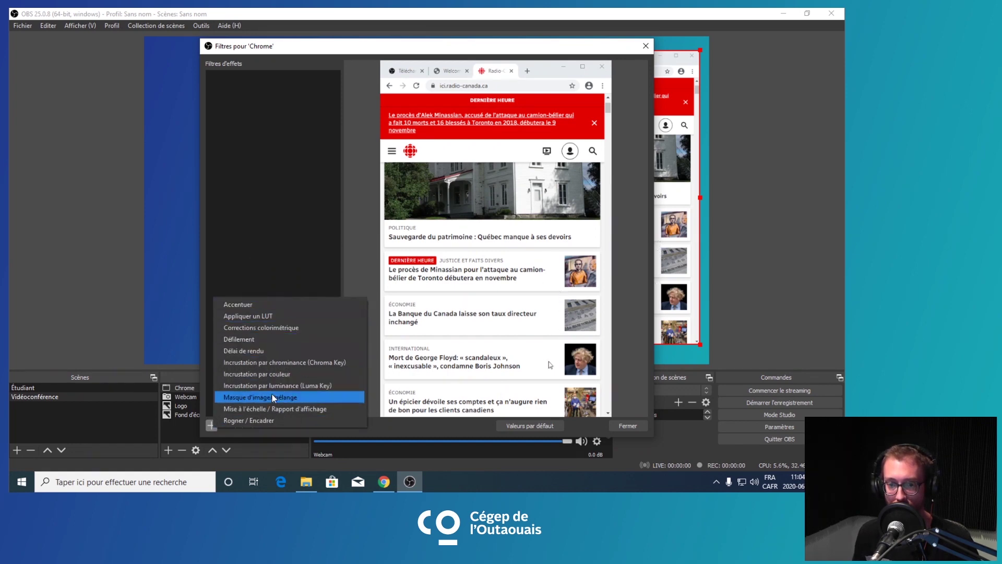
left_click(260, 420)
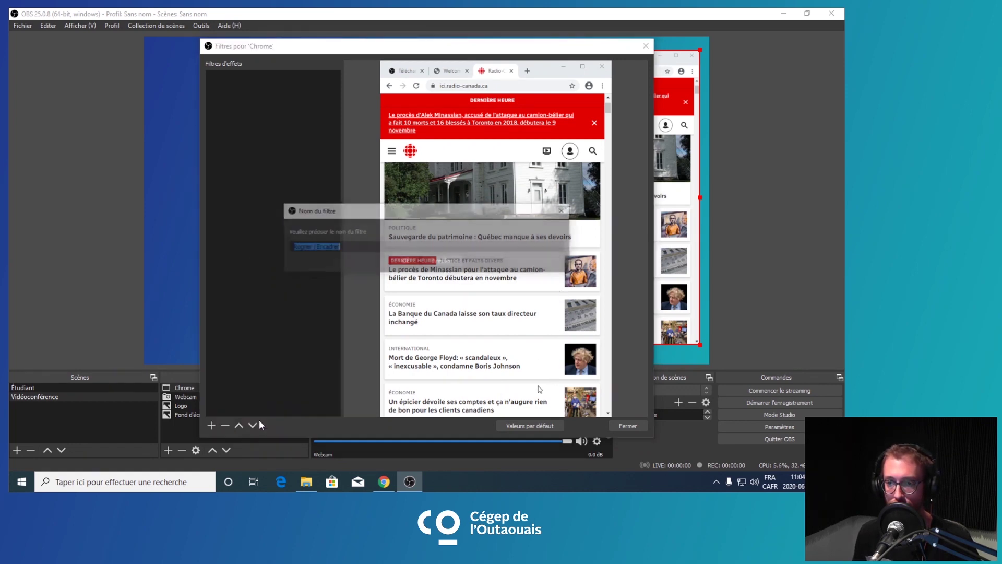
left_click(394, 261)
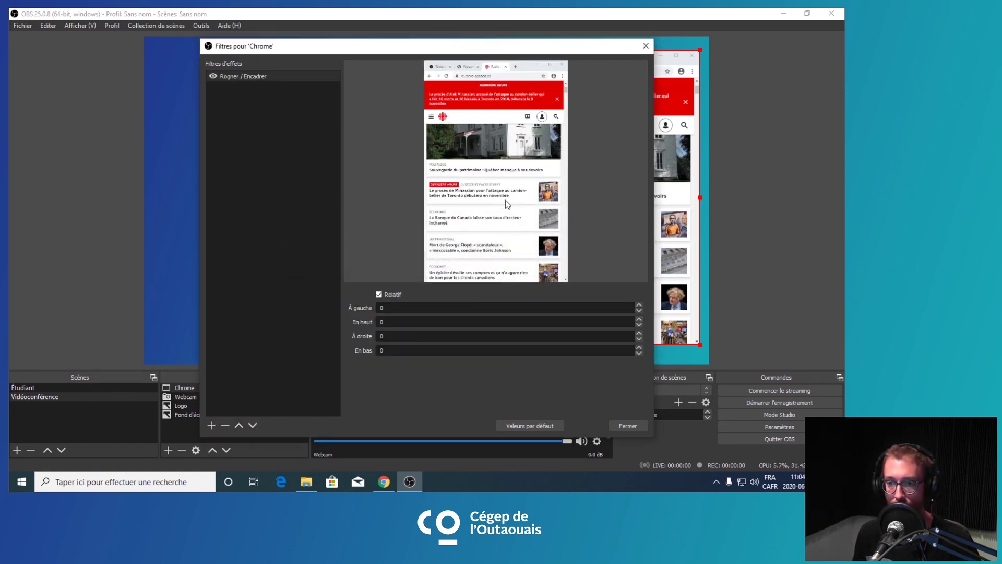
Reposition and narrow the filter window to reveal the canvas capture, and set the top crop to 70.
left_click_drag(558, 48, 538, 33)
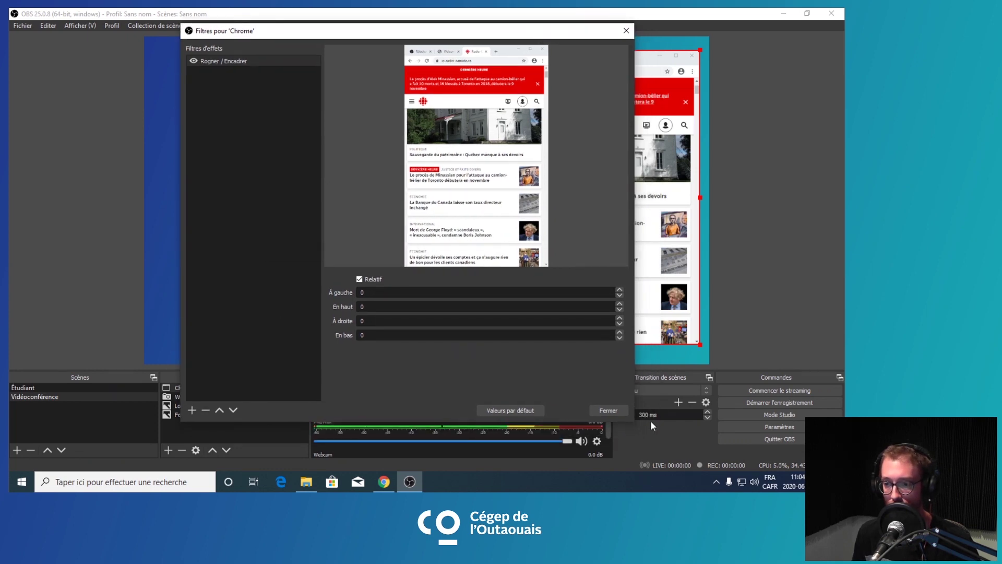
left_click_drag(634, 420, 573, 470)
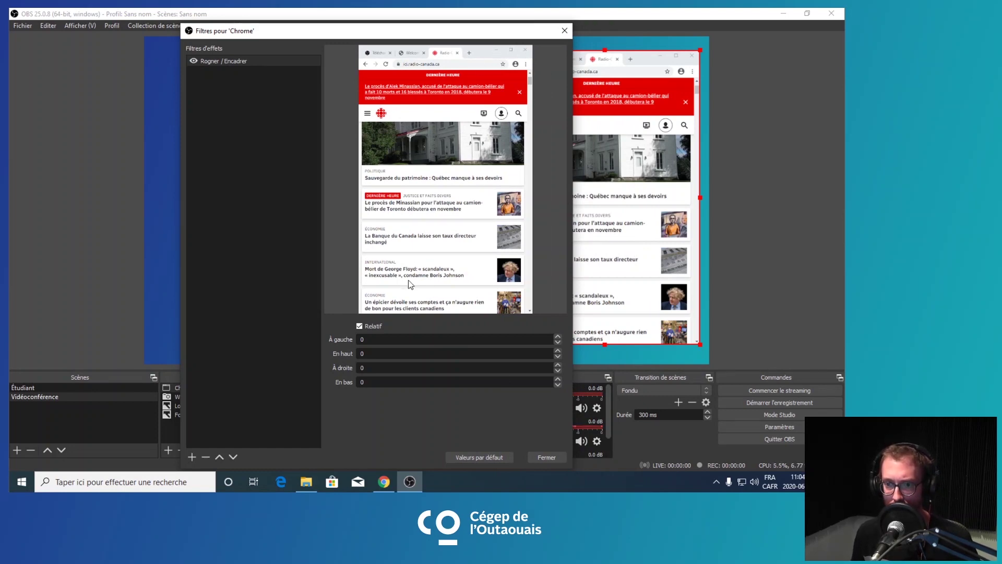
left_click(558, 352)
left_click(557, 351)
left_click(558, 352)
key("End")
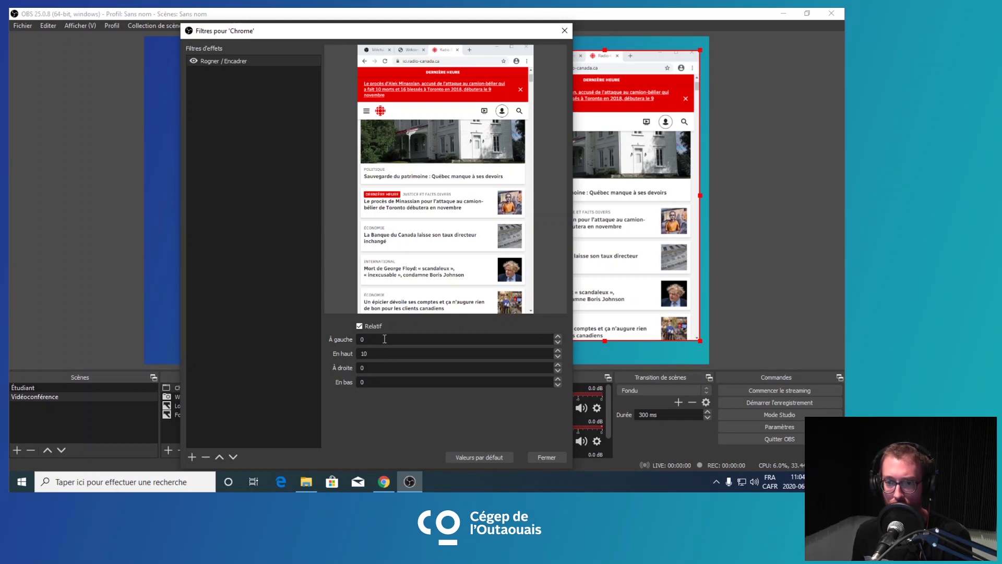
left_click(558, 354)
left_click(558, 354)
left_click(559, 354)
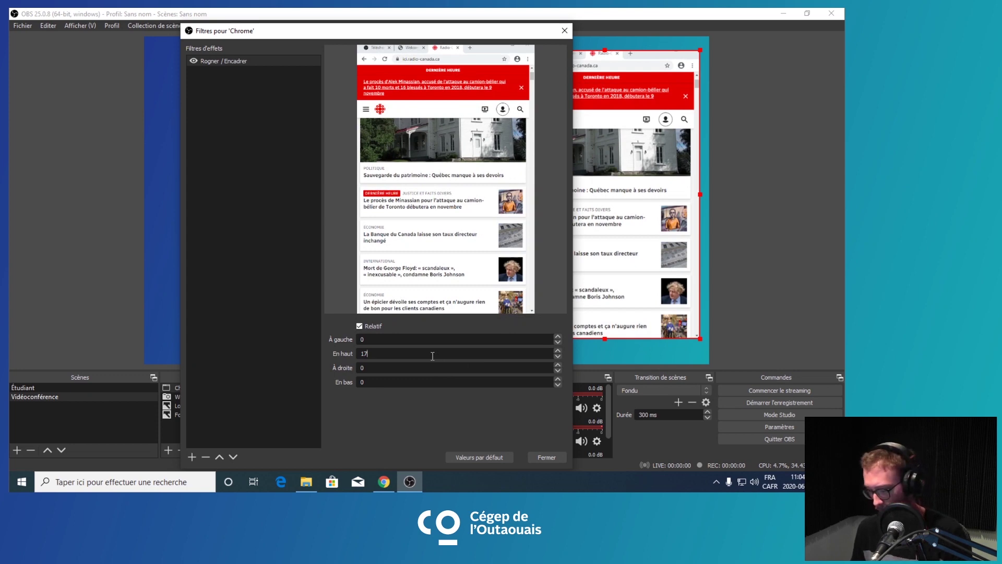
type("100")
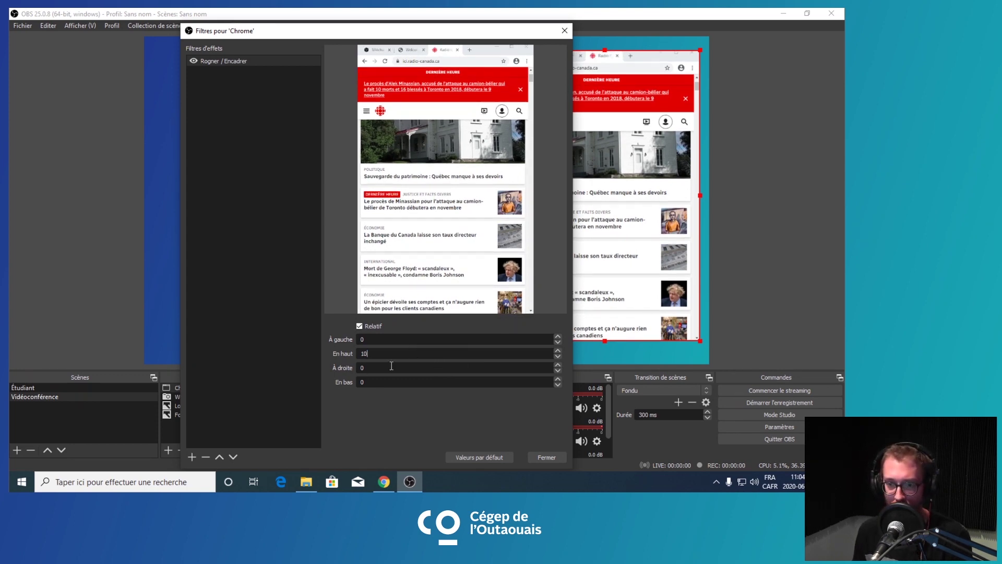
key("BackSpace")
key("BackSpace")
key("BackSpace")
type("70")
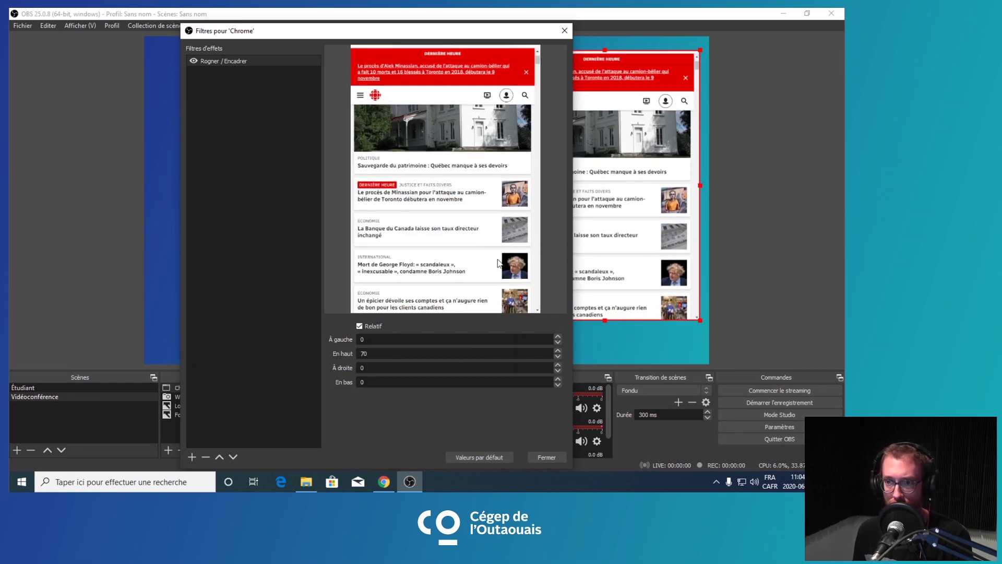
Fine-tune the top crop to 80 so the browser's tabs and address bar are fully cut off.
left_click(558, 350)
left_click(559, 350)
left_click(558, 350)
left_click(559, 350)
left_click(558, 350)
left_click(558, 350)
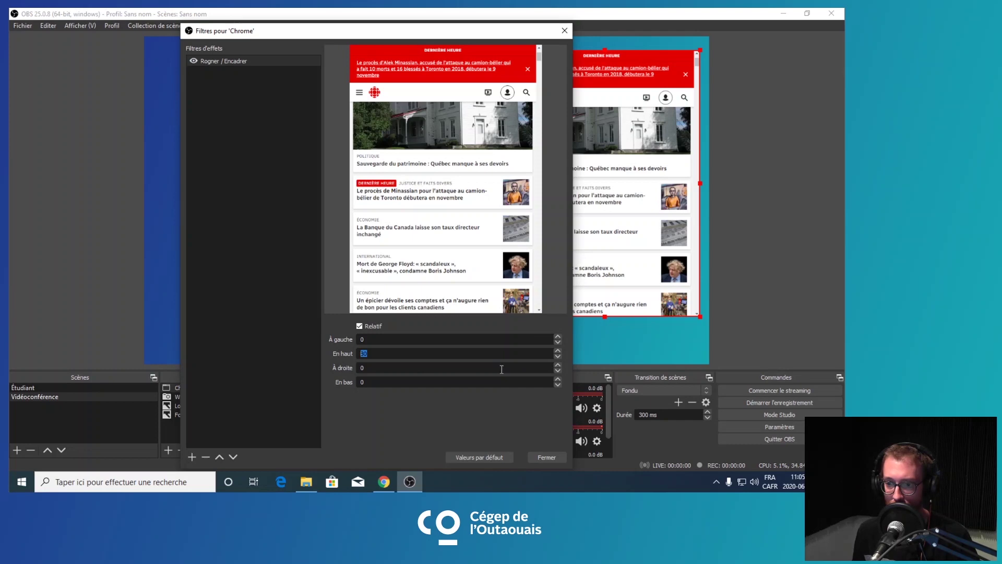
Set the Chrome capture's right crop to 20, trying 10 first.
type("10")
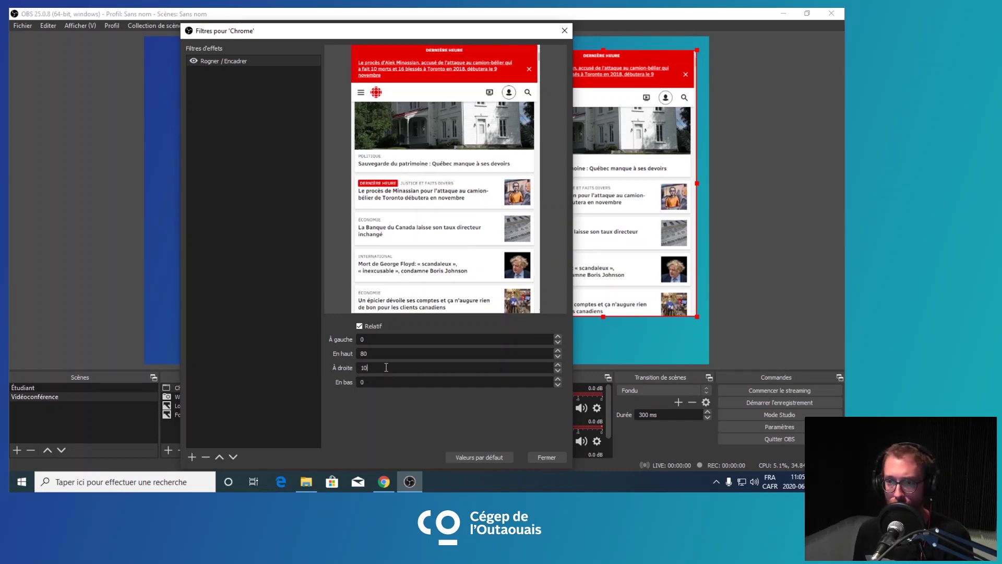
key("BackSpace")
key("BackSpace")
type("20")
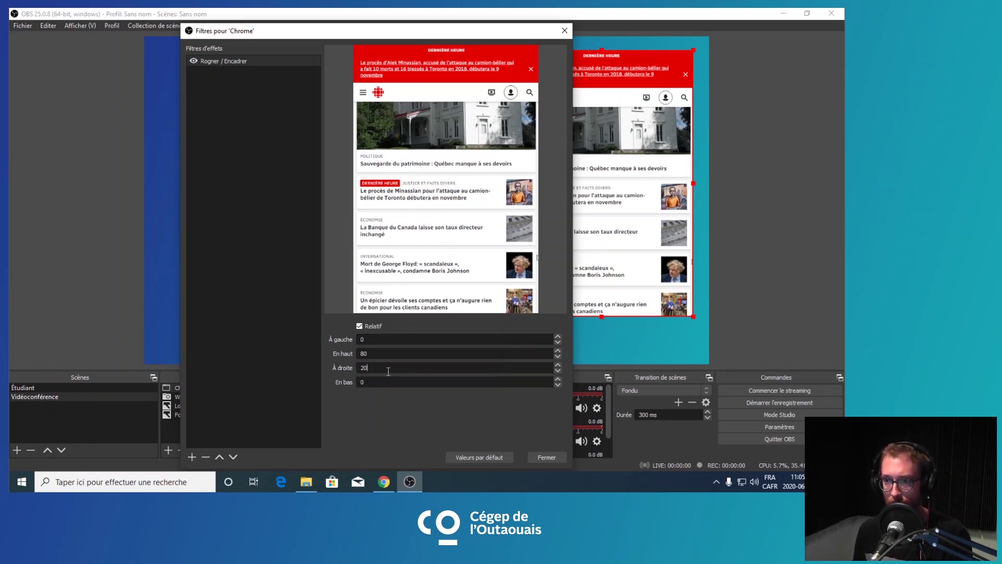
Fine-tune the right crop to 17 to hide the page's scrollbar, close the filters and deselect the capture.
left_click(559, 370)
left_click(559, 371)
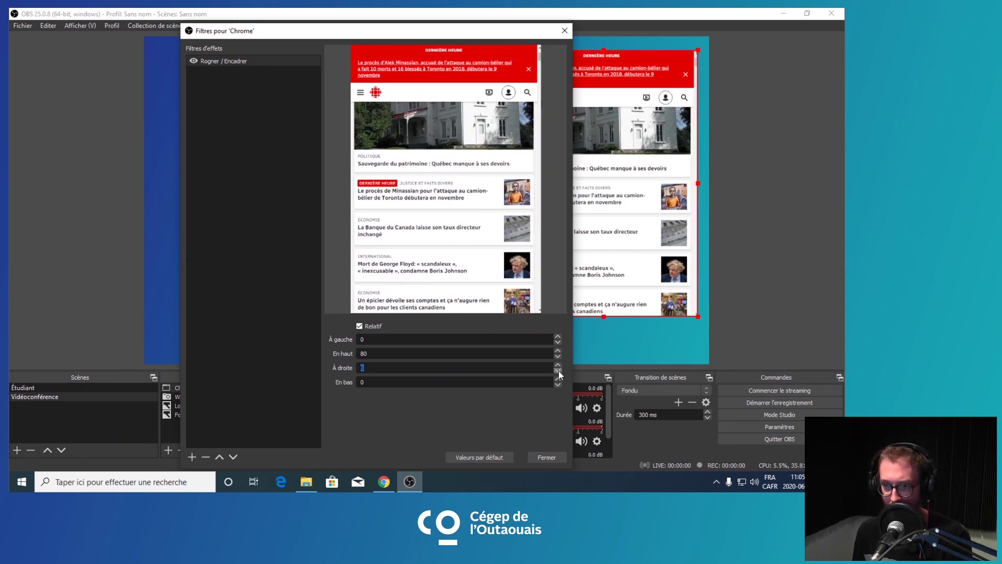
left_click(558, 365)
left_click(559, 365)
left_click(558, 365)
left_click(558, 365)
left_click(559, 364)
left_click(558, 365)
left_click(558, 365)
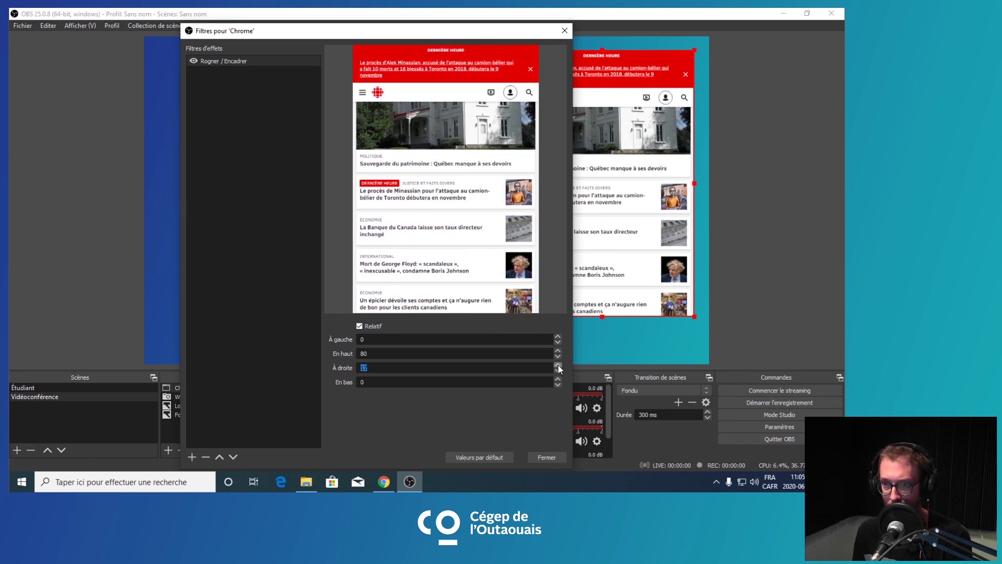
left_click(546, 457)
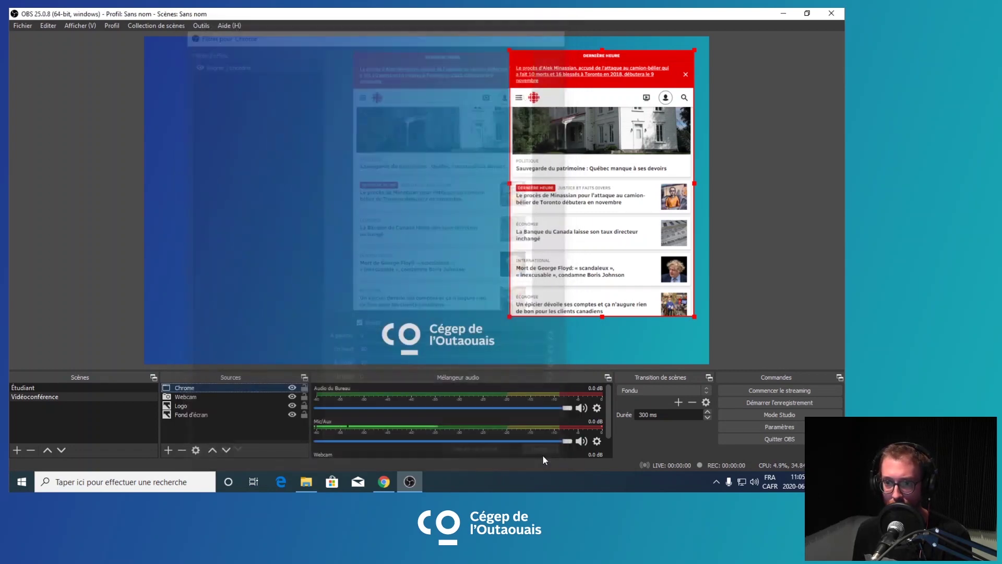
left_click(809, 262)
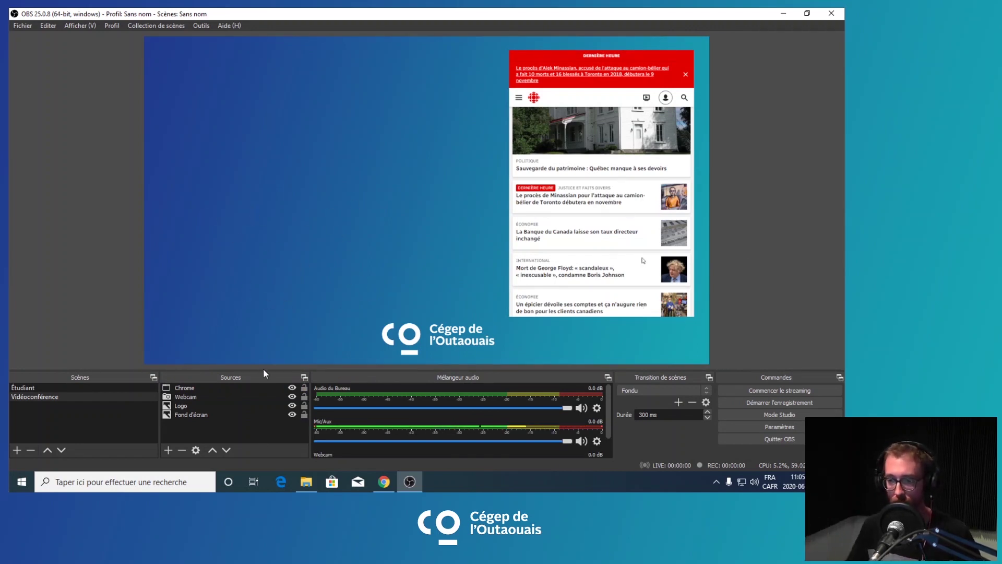
Switch to Chrome and scroll through the Radio-Canada homepage to check the cropped capture.
left_click(387, 481)
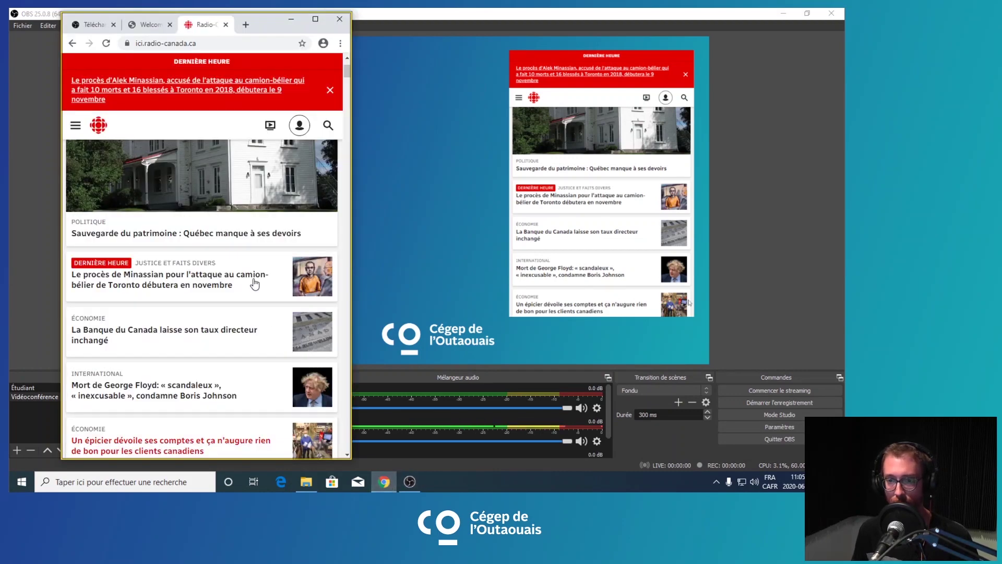
scroll(219, 249, "down", 2)
scroll(202, 281, "down", 5)
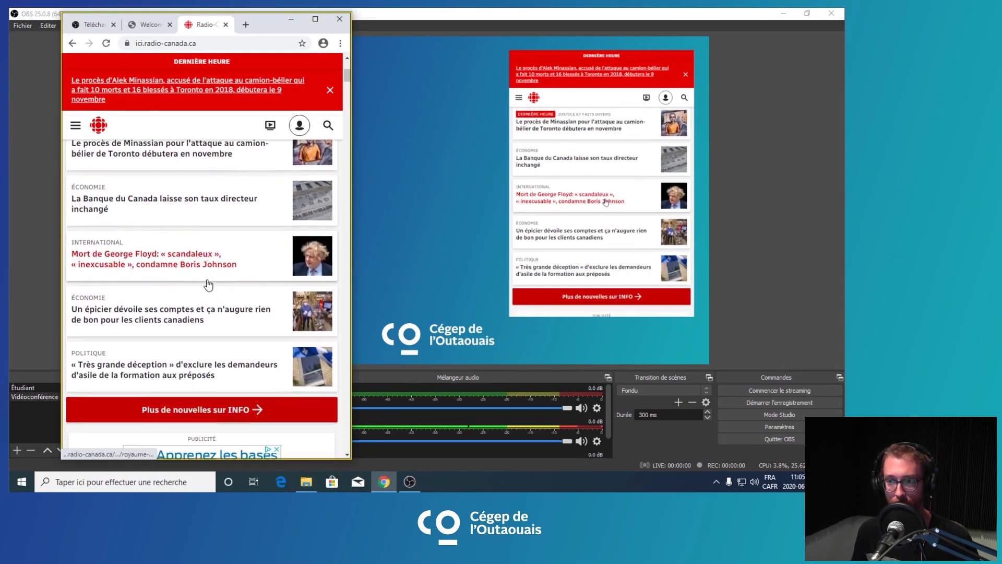
scroll(206, 282, "down", 2)
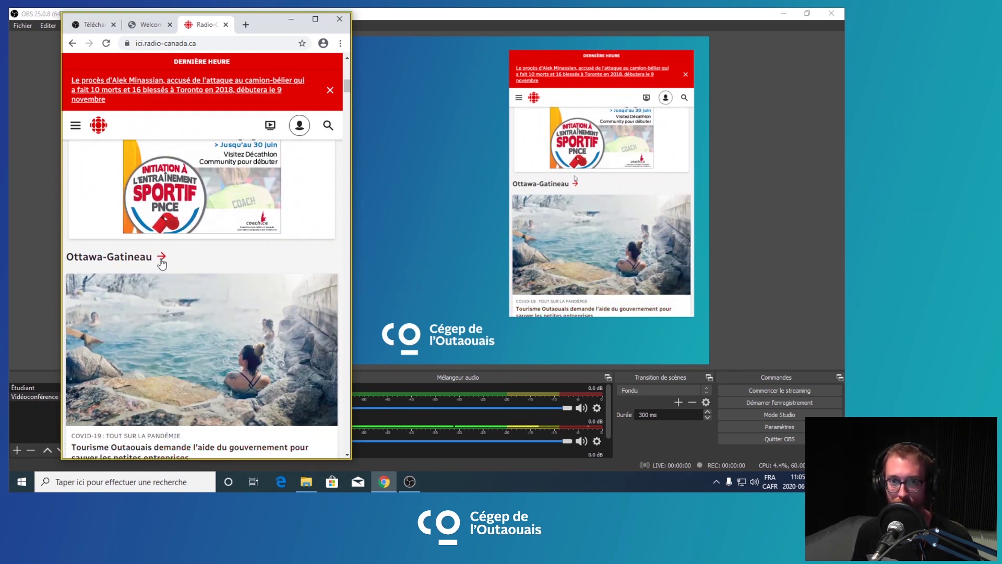
scroll(167, 259, "down", 6)
scroll(168, 255, "up", 10)
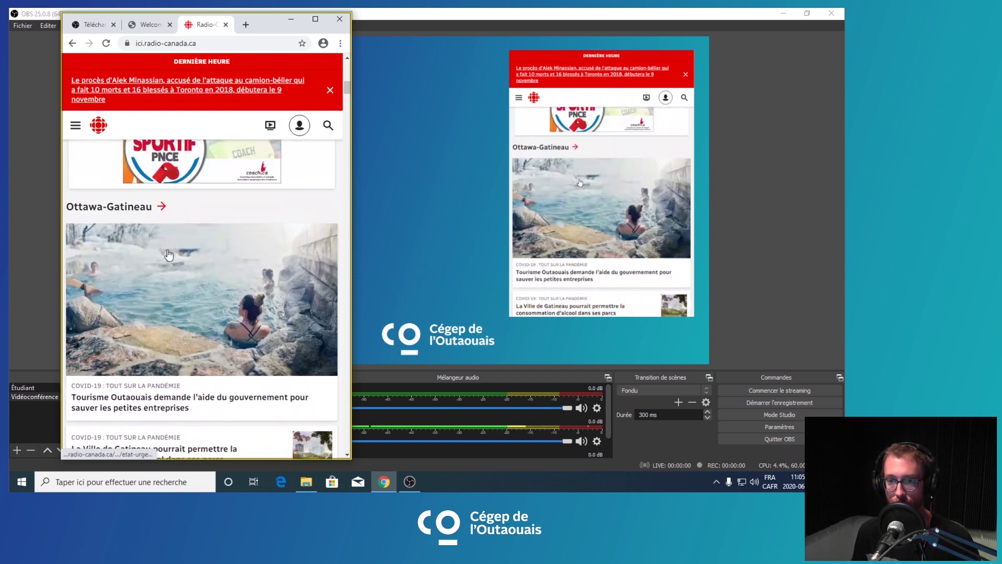
scroll(169, 254, "down", 2)
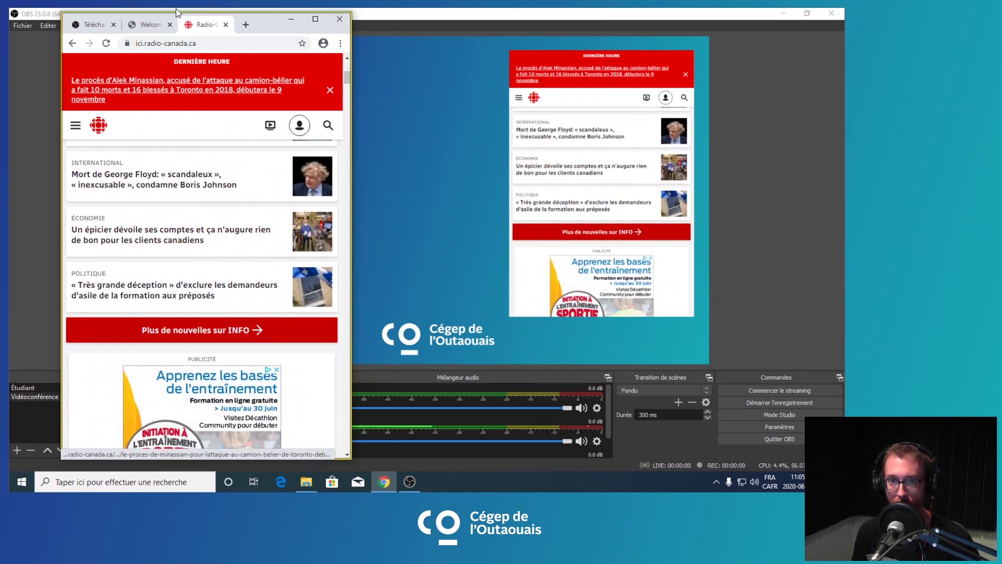
Test the capture by switching between the OBS download, OBS welcome and Radio-Canada pages, ending on Radio-Canada.
left_click(151, 31)
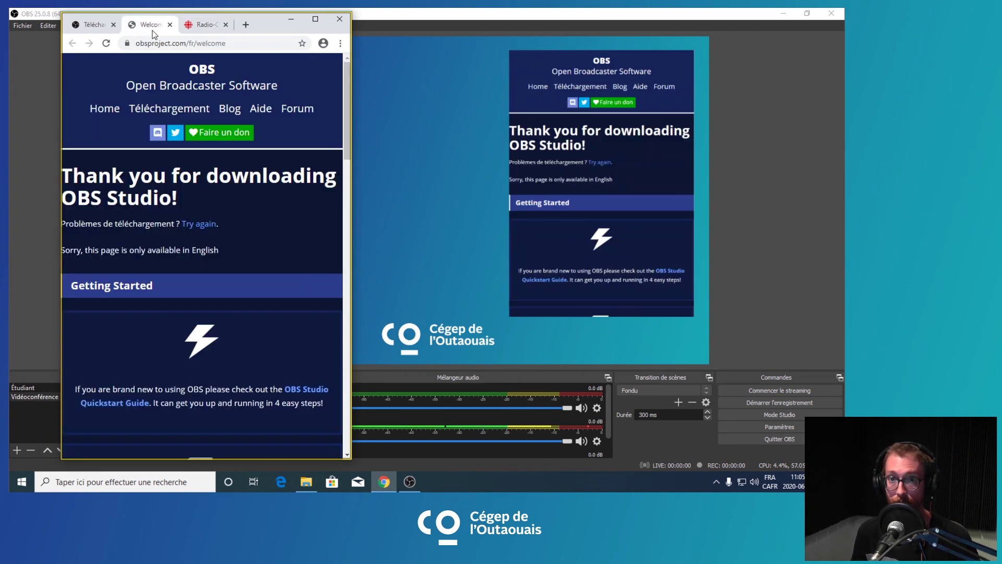
left_click(88, 26)
left_click(146, 27)
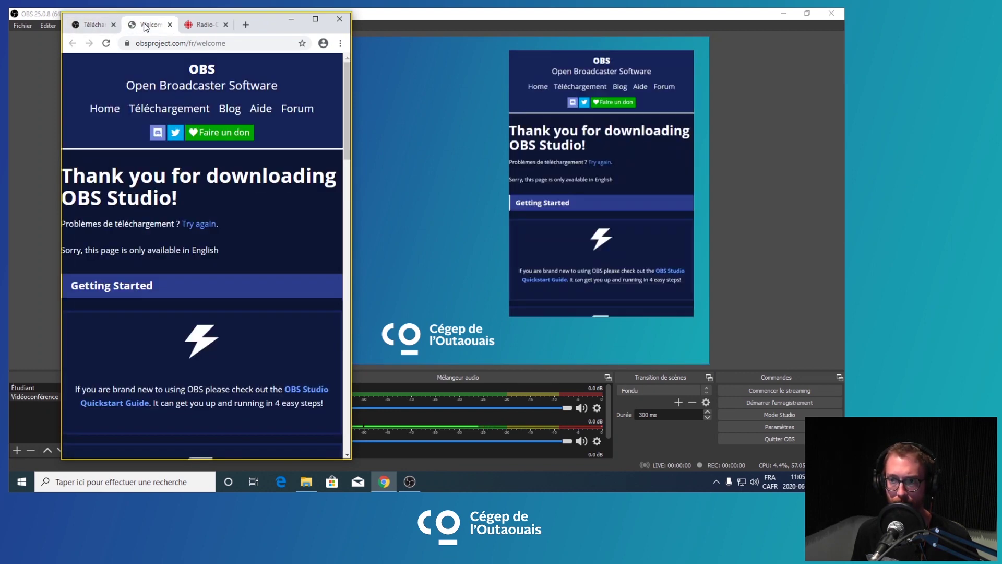
left_click(201, 26)
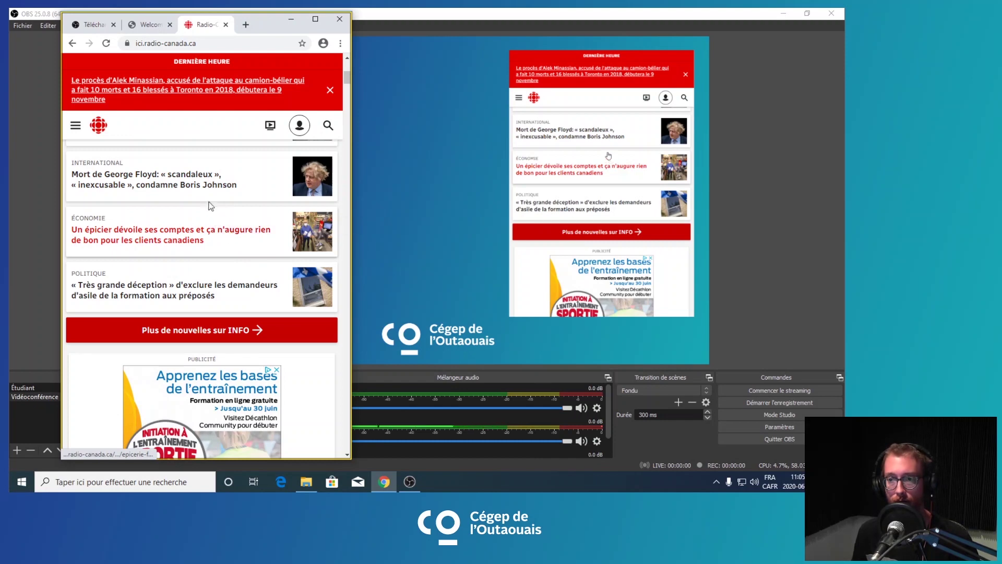
Open the Radio-Canada article about Boris Johnson's reaction, scroll through it to check the capture, and return to OBS.
left_click(151, 173)
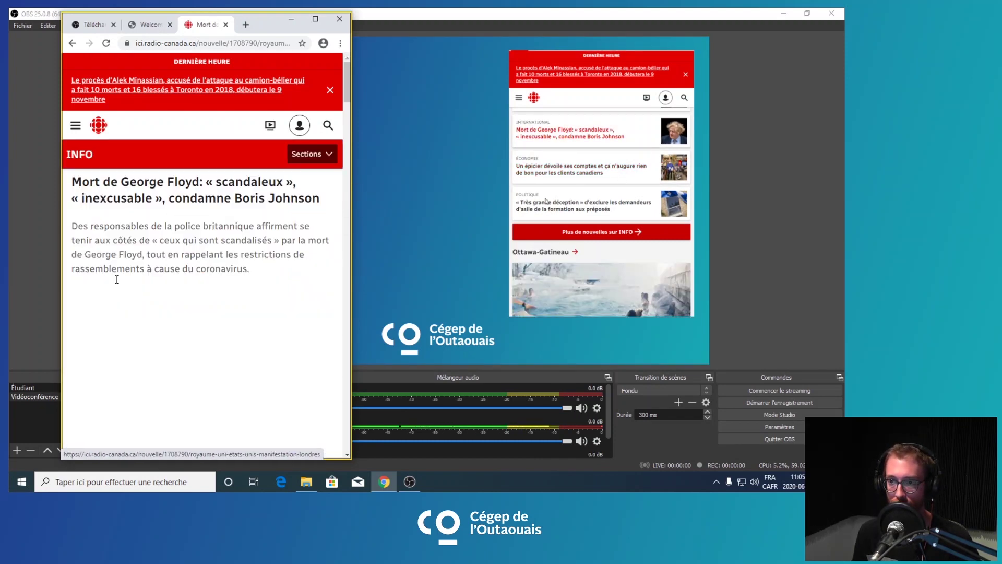
scroll(96, 257, "down", 5)
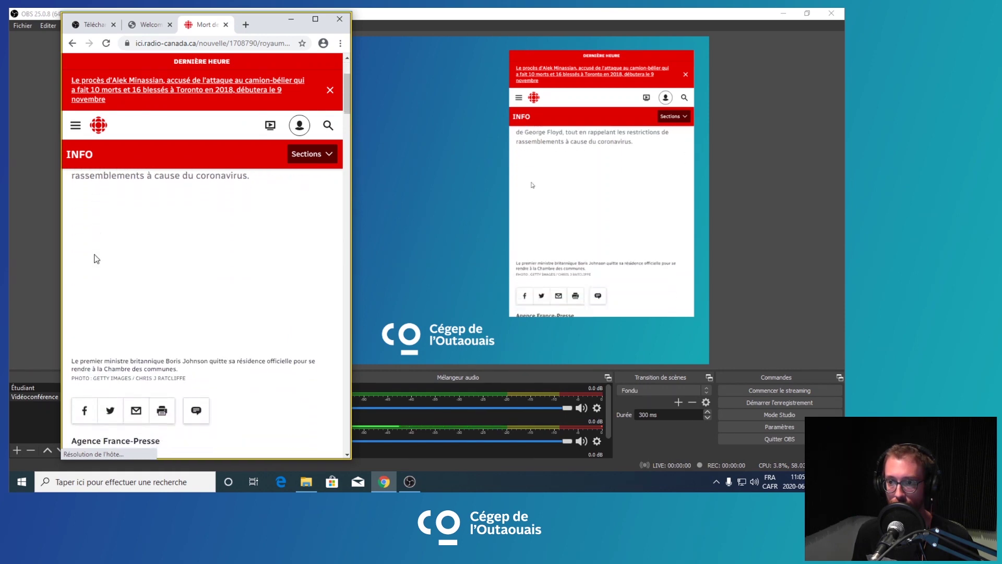
scroll(95, 257, "down", 5)
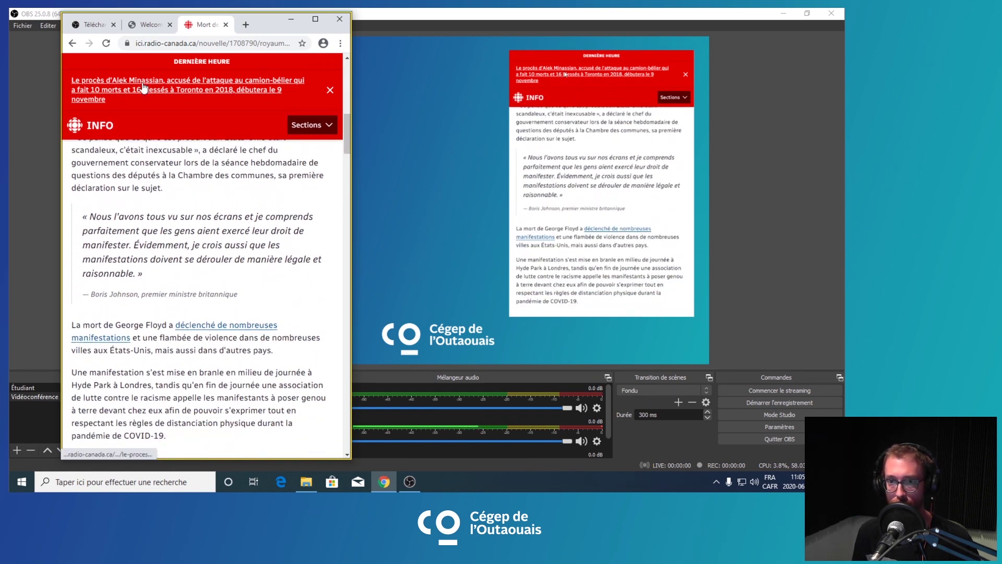
left_click(437, 16)
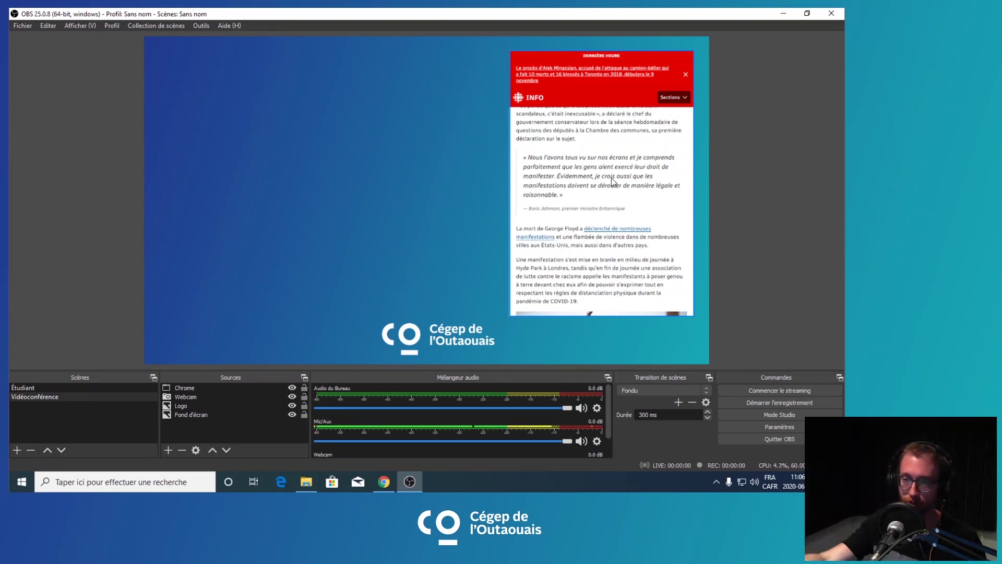
left_click(195, 185)
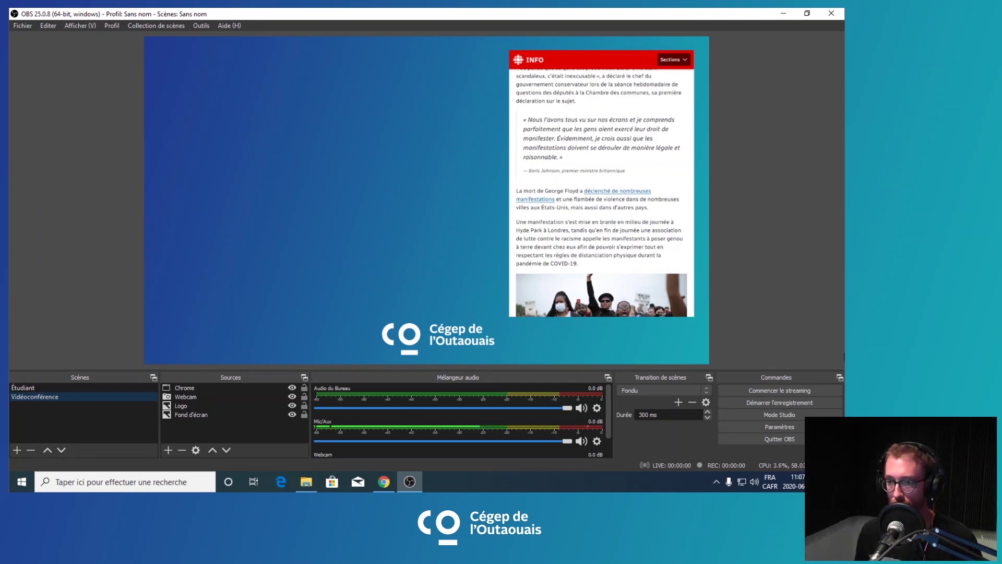
Enable Studio Mode and select the Vidéoconférence scene for the preview.
left_click(782, 414)
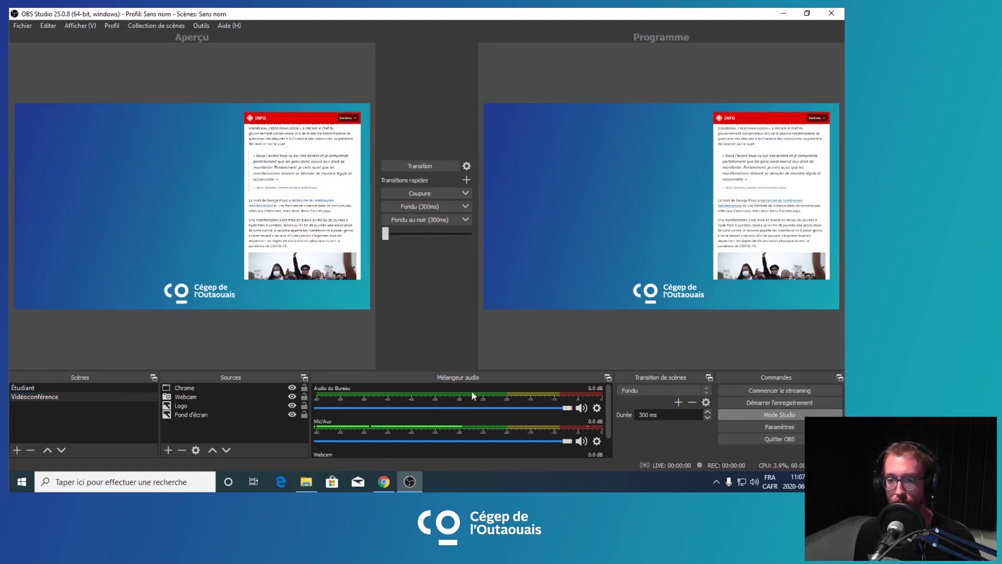
left_click(44, 397)
left_click(40, 397)
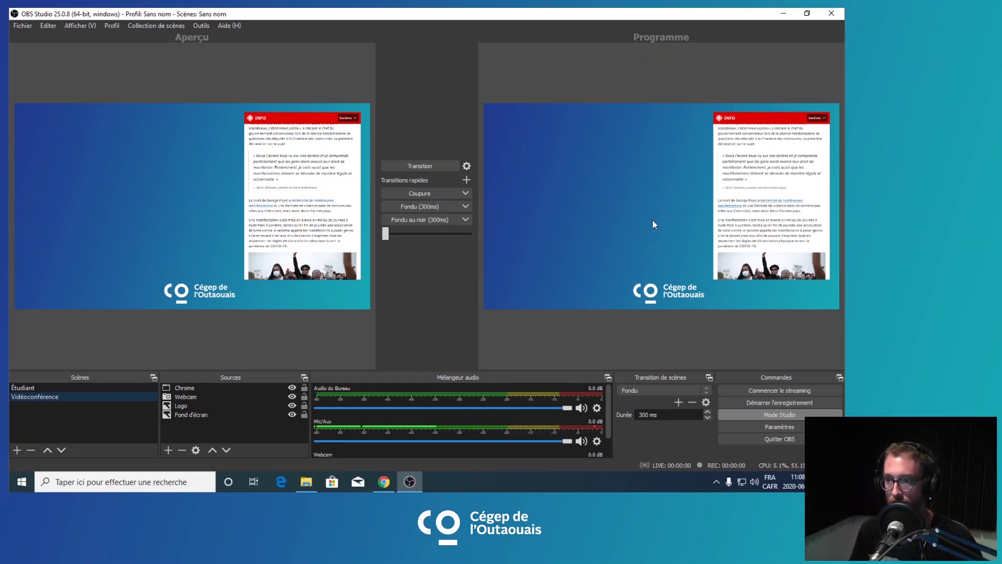
Switch the preview back and forth between the Étudiant and Vidéoconférence scenes, ending on Étudiant.
left_click(233, 194)
left_click(267, 199)
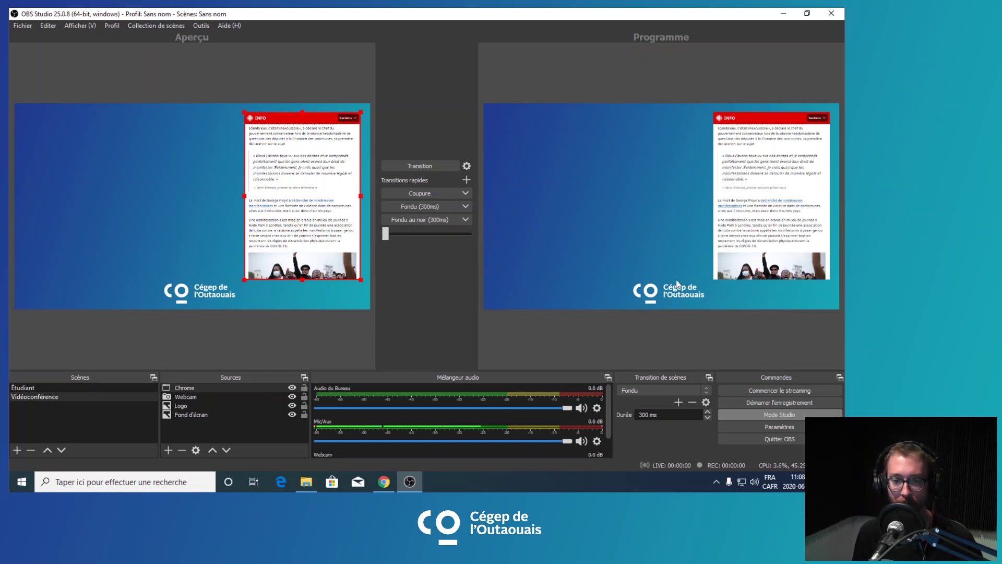
left_click(41, 389)
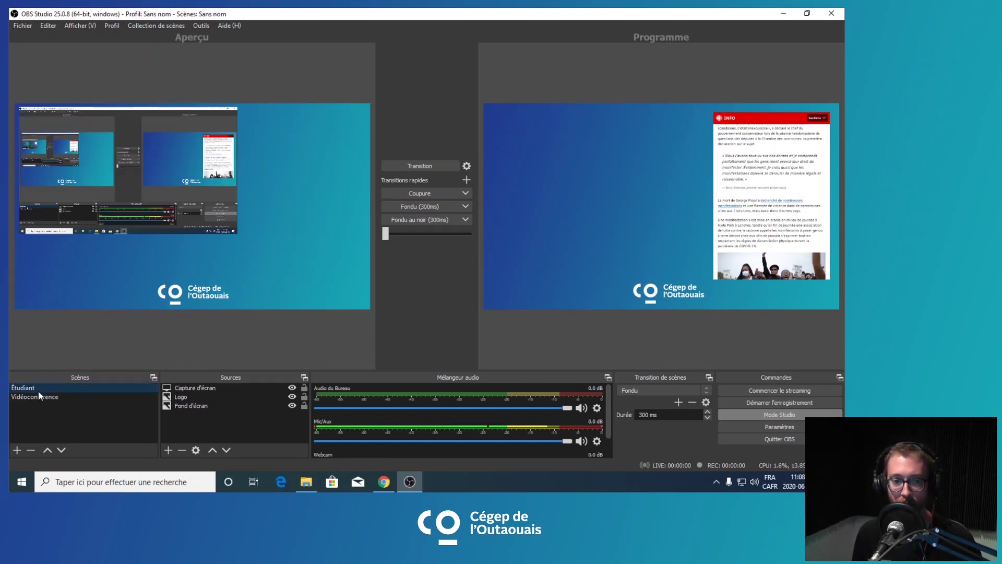
left_click(36, 396)
left_click(33, 387)
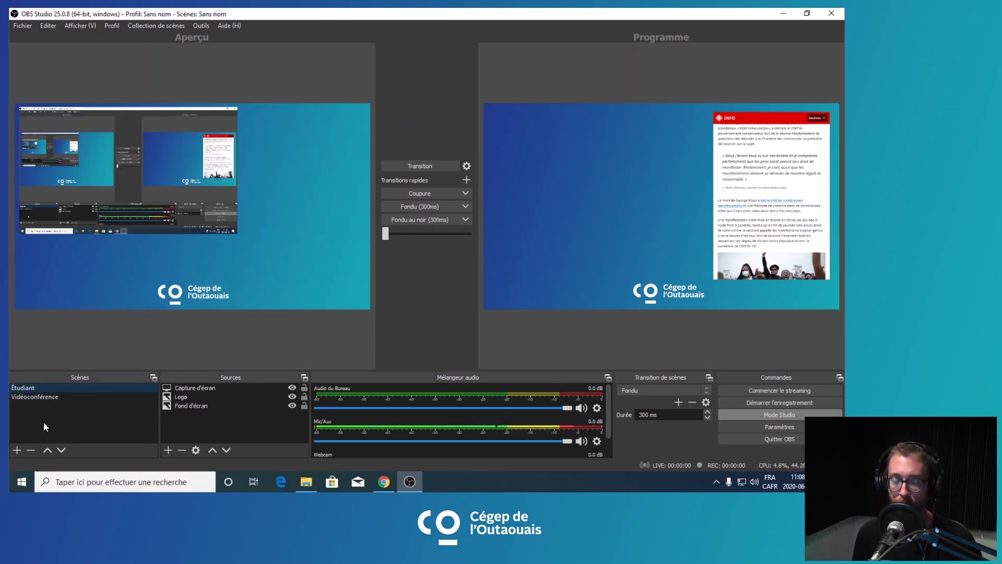
left_click(32, 398)
left_click(30, 389)
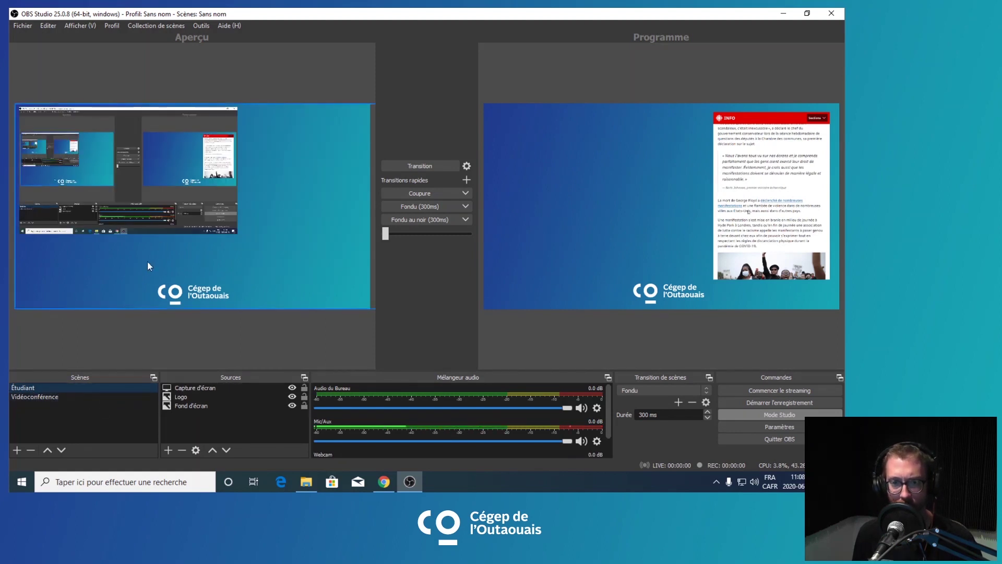
Enlarge the screen capture in the Étudiant preview and centre it on the background above the Cégep de l'Outaouais logo.
left_click(215, 211)
left_click_drag(236, 233, 320, 261)
left_click_drag(281, 230, 307, 231)
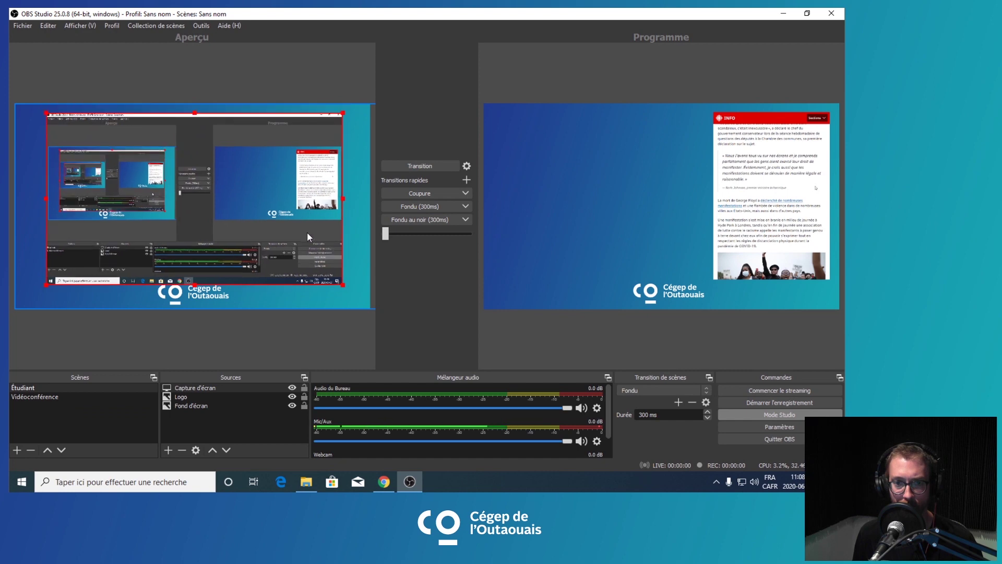
left_click_drag(344, 284, 333, 279)
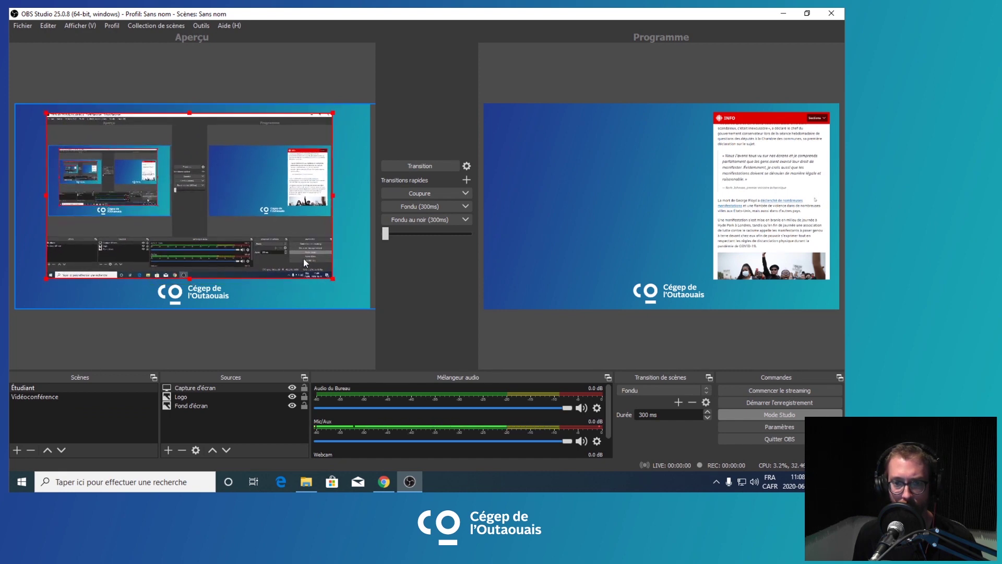
left_click(368, 292)
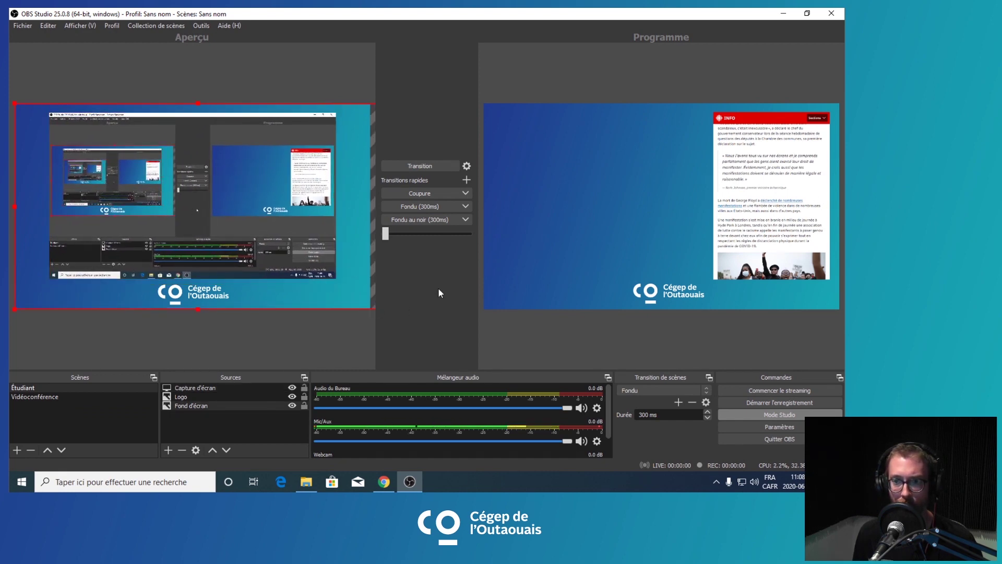
Transition the Étudiant scene to the program output, then preview Vidéoconférence and transition it back to the program.
left_click(418, 165)
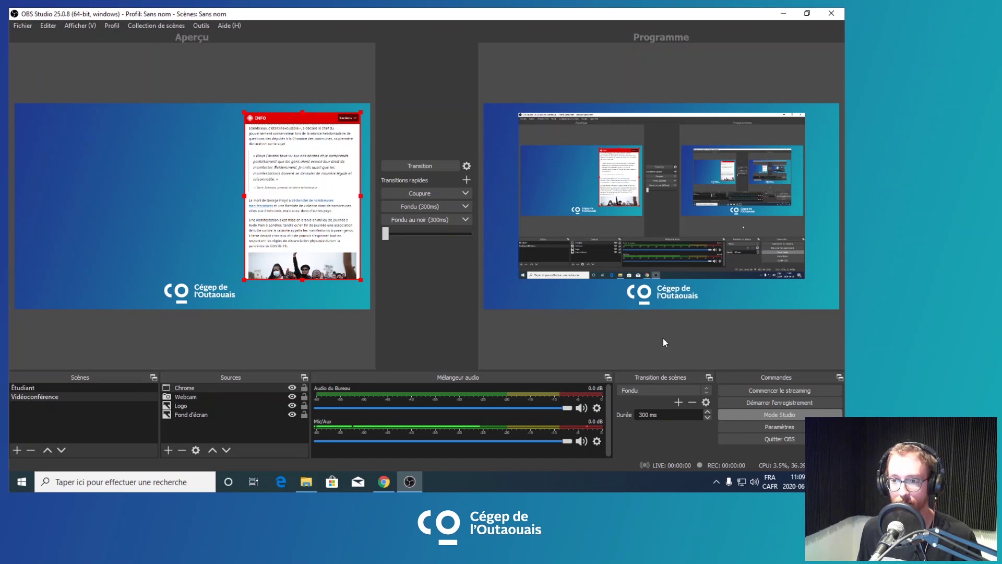
left_click(49, 388)
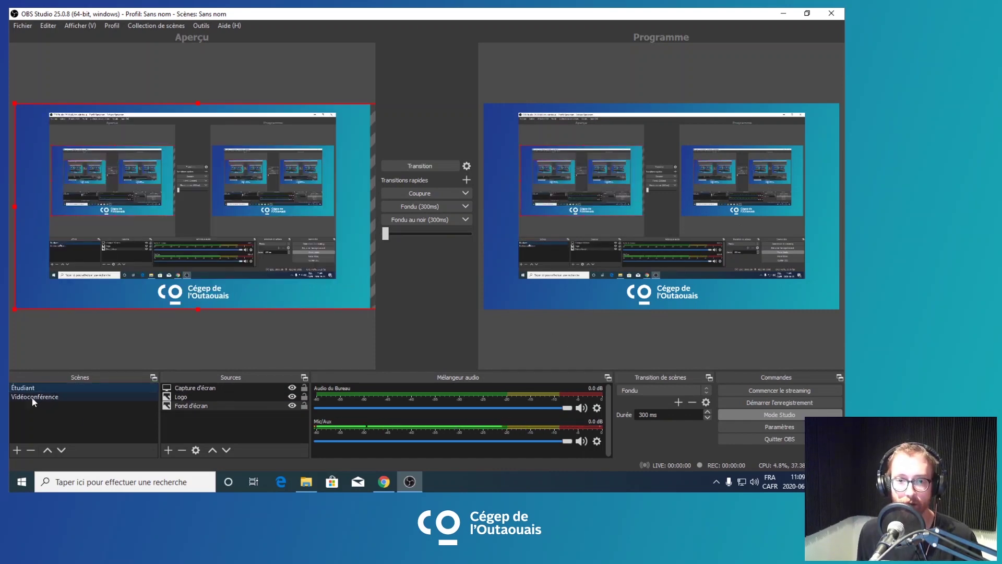
left_click(68, 398)
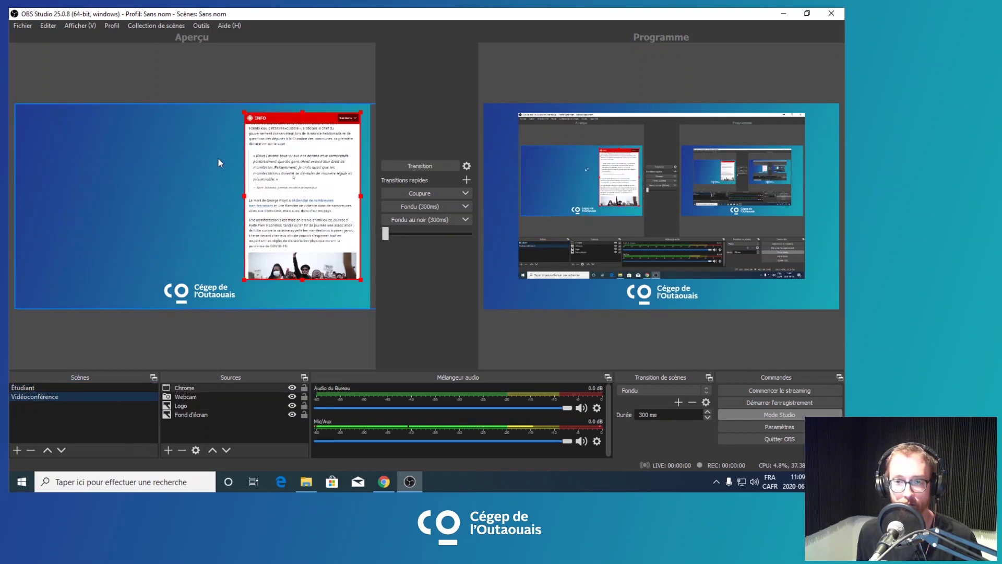
left_click(425, 166)
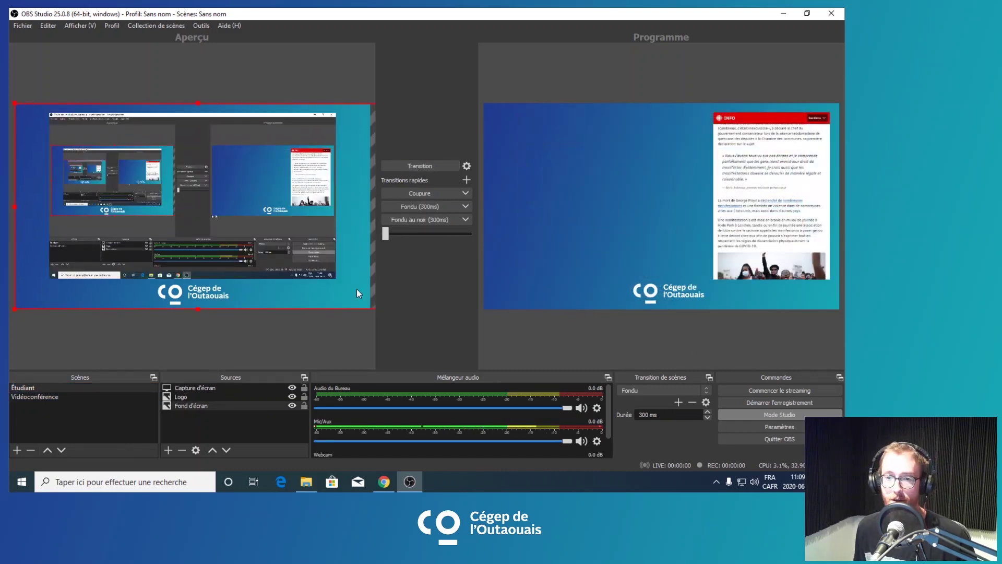
left_click(52, 405)
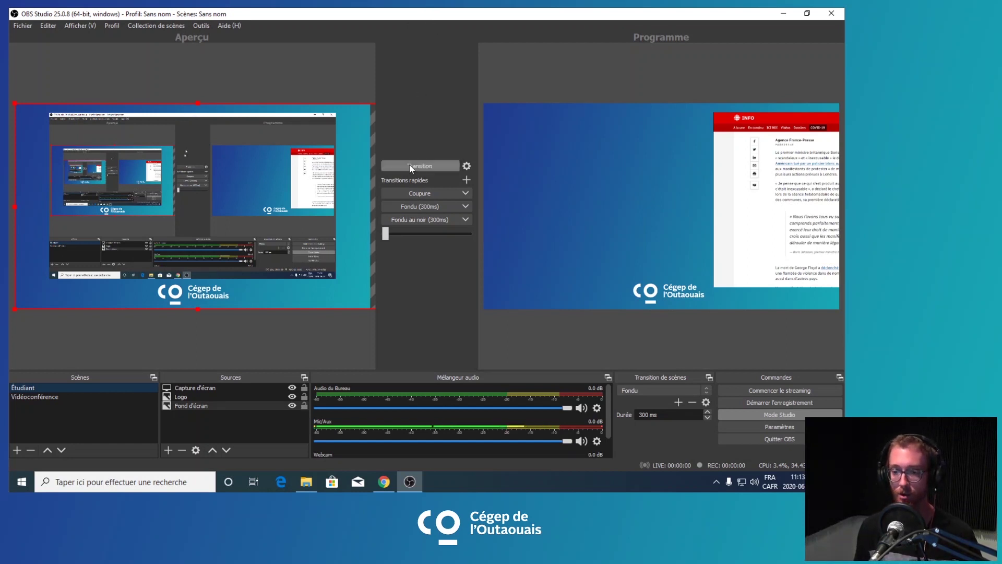
Switch to Chrome and search Google for "obs virtual cam" in a new tab.
mouse_move(386, 485)
left_click(386, 436)
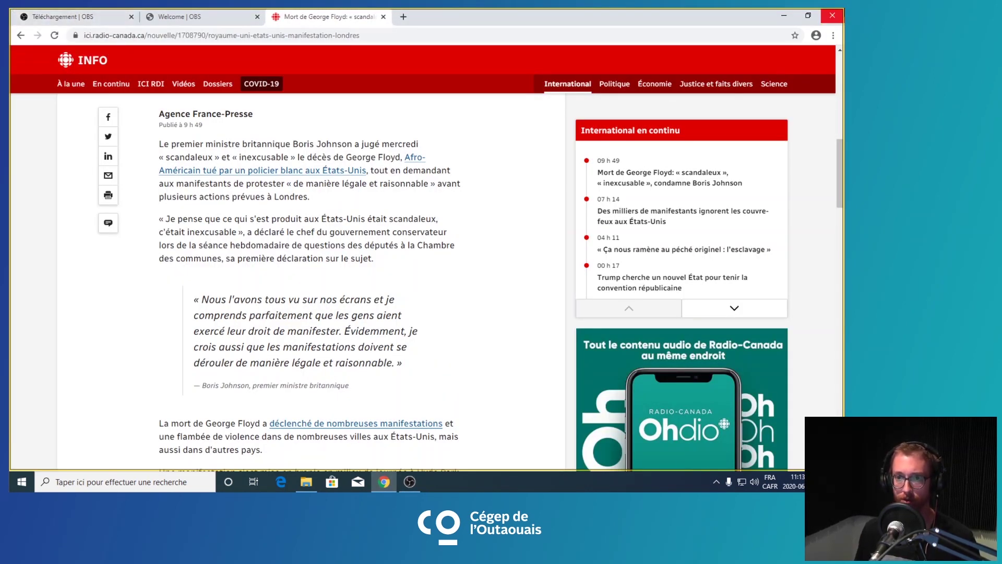
left_click(404, 16)
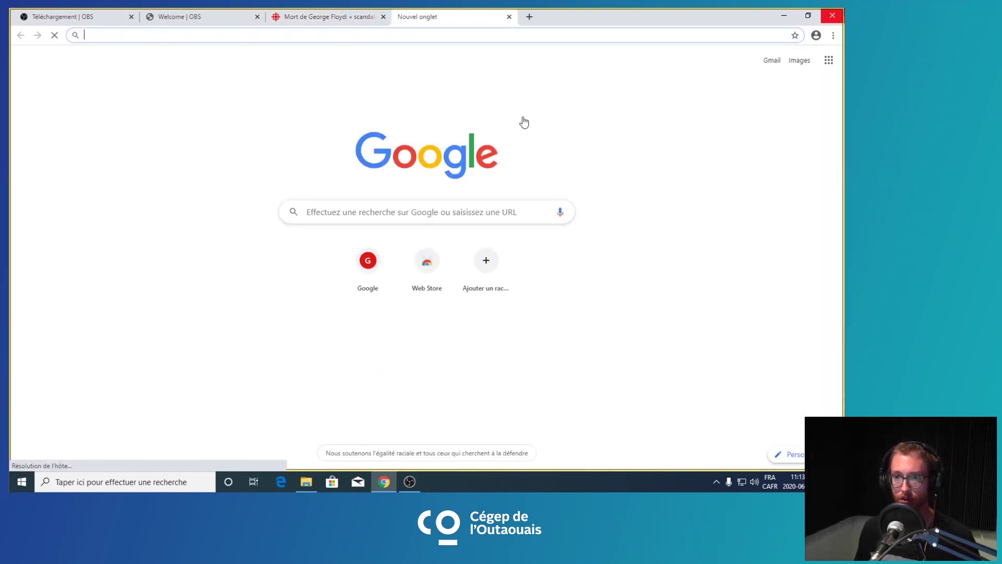
left_click(406, 211)
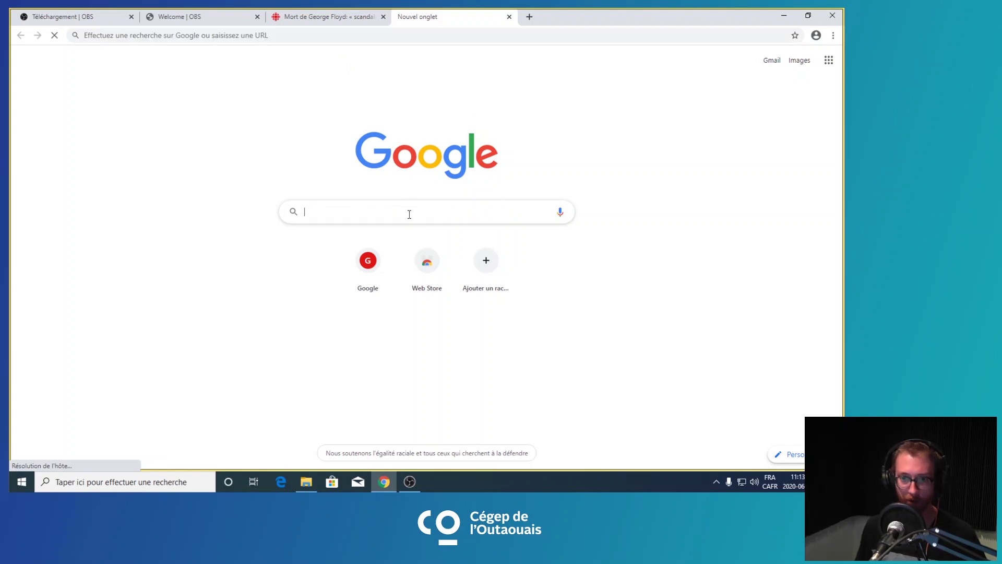
type("obs virtaul")
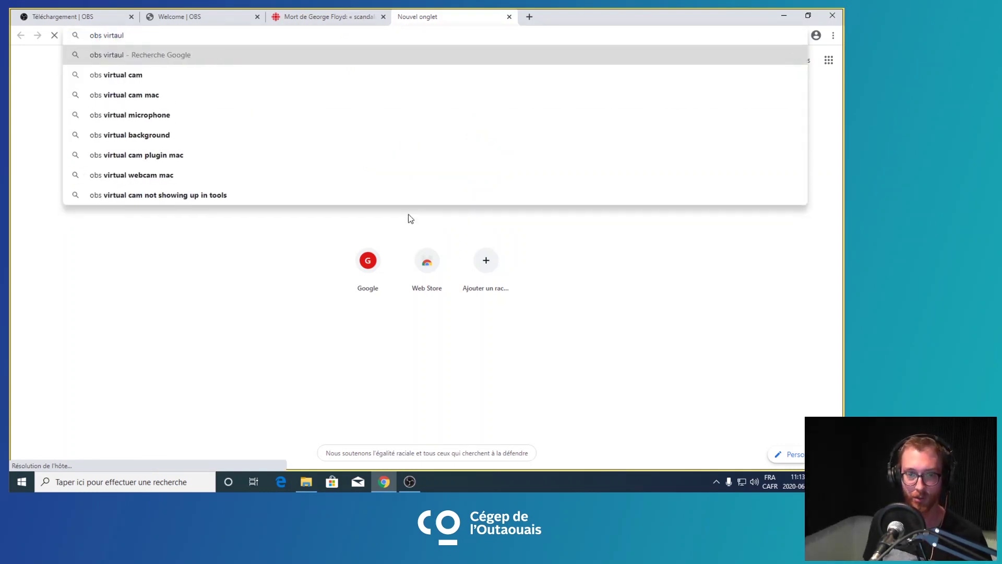
key("Down")
key("Return")
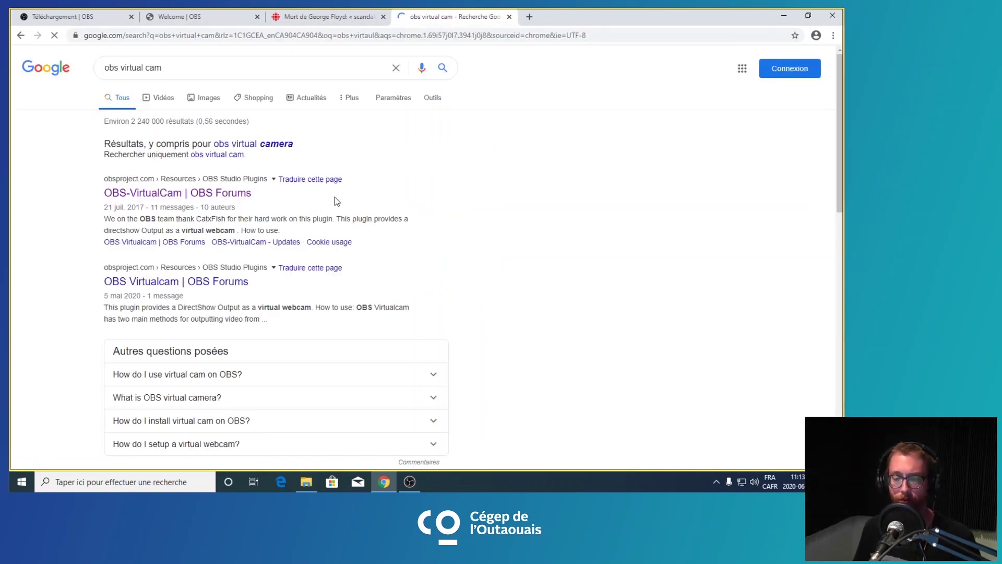
Open the OBS-VirtualCam forum result, follow its link to the replacement OBS Virtualcam 2.0.5 page, and read through it.
left_click(170, 194)
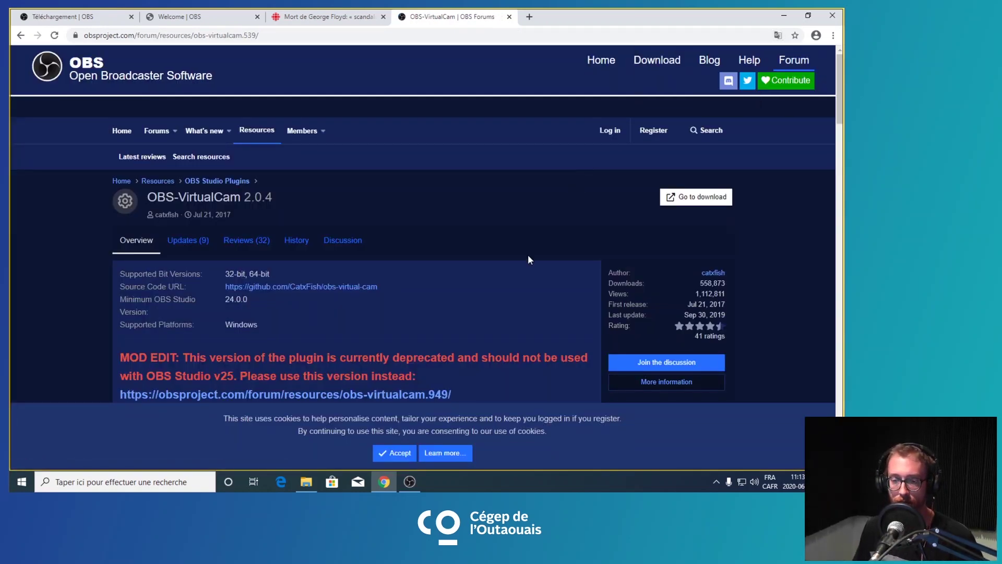
scroll(527, 255, "down", 3)
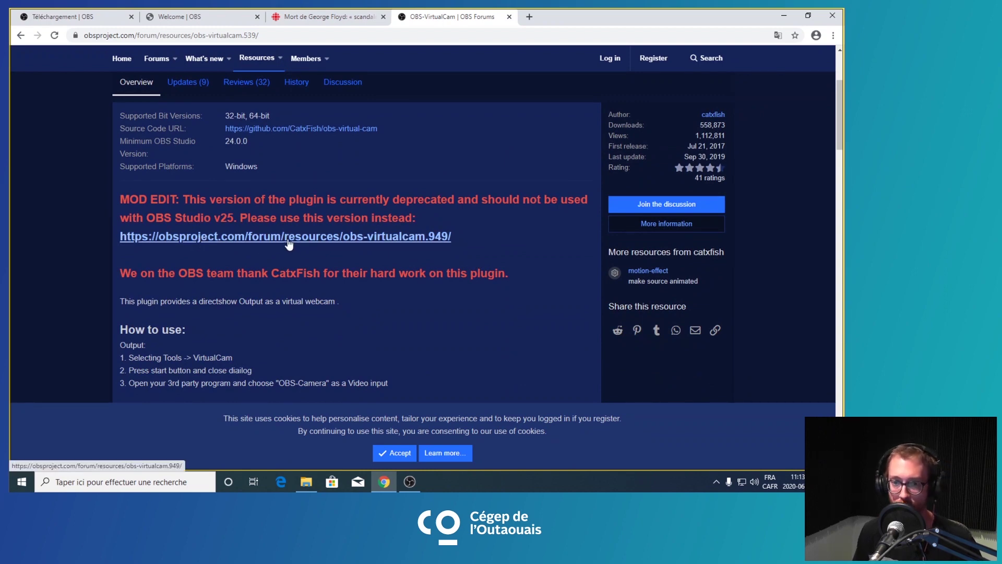
left_click(289, 241)
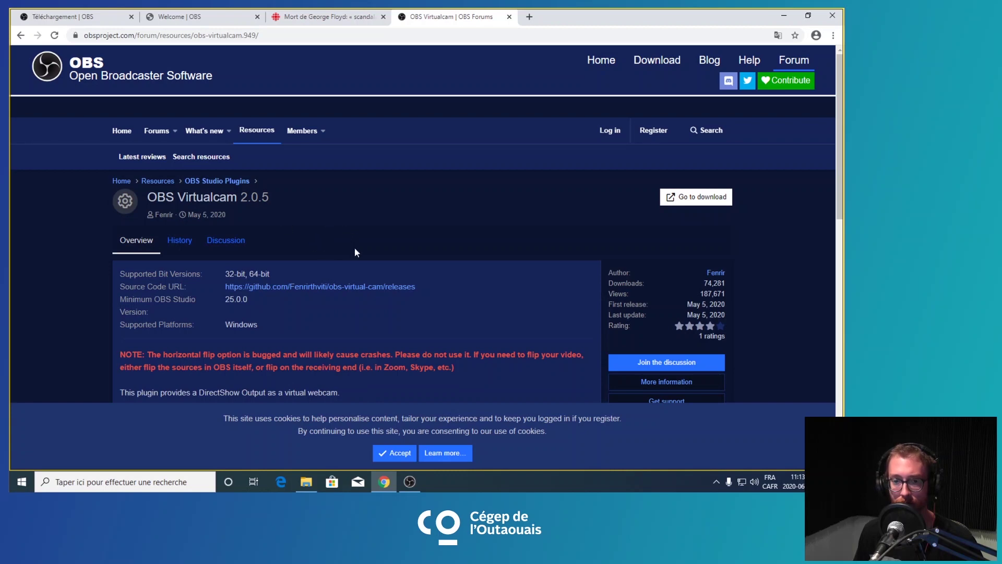
scroll(351, 244, "down", 3)
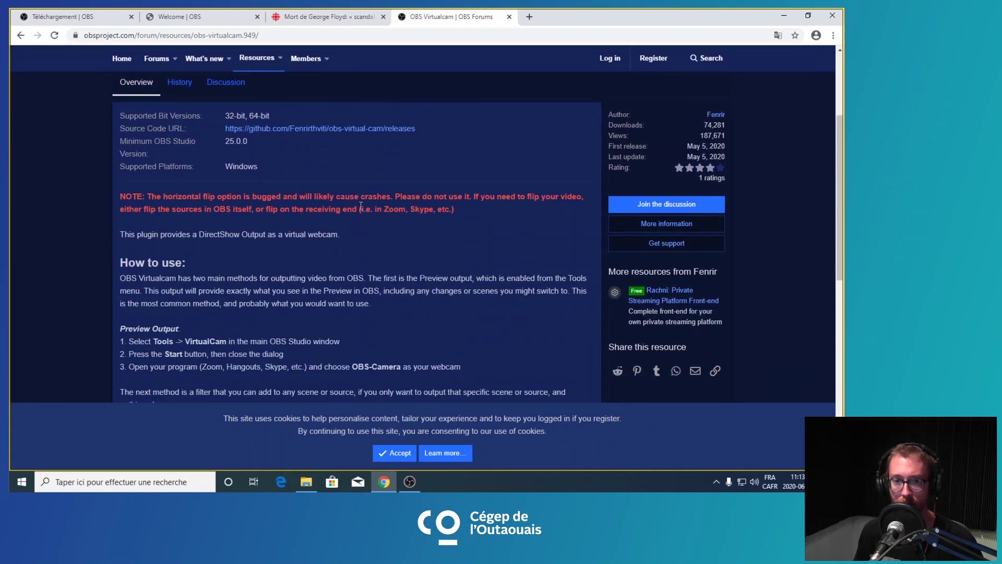
scroll(360, 206, "down", 3)
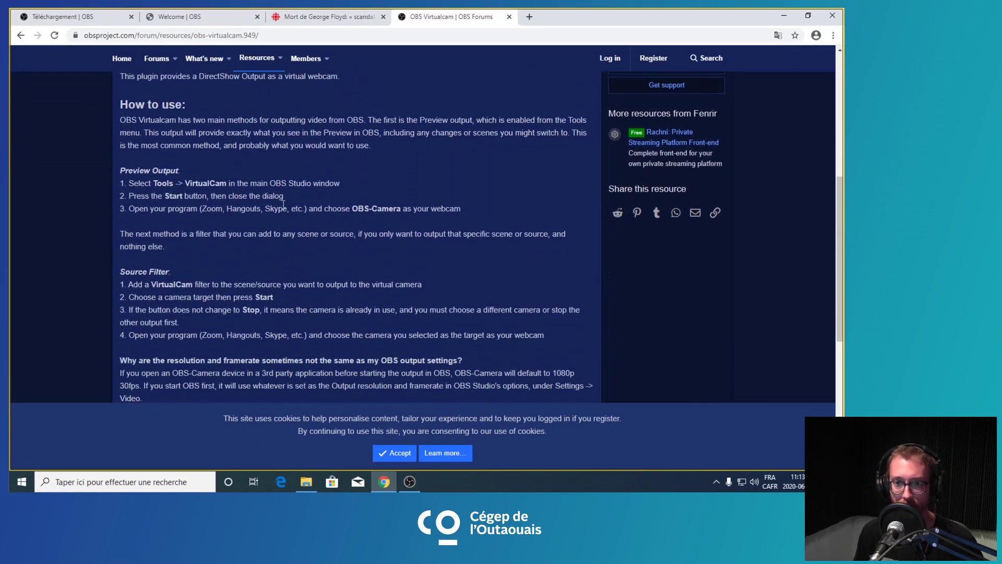
scroll(334, 235, "down", 4)
scroll(343, 243, "up", 10)
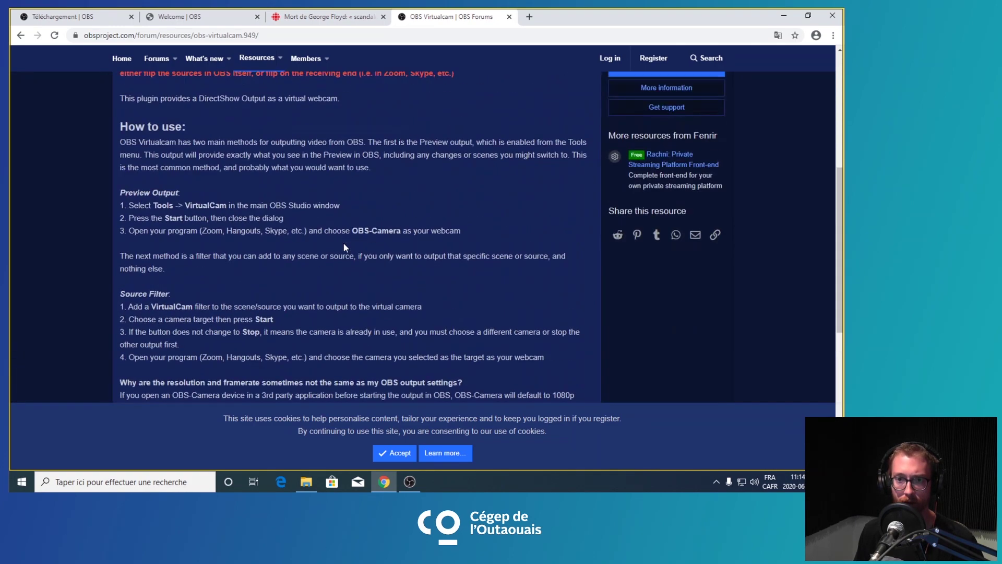
Open the plugin's GitHub releases page and download obs-virtualcam-2.0.5-Windows-installer.exe.
left_click(296, 287)
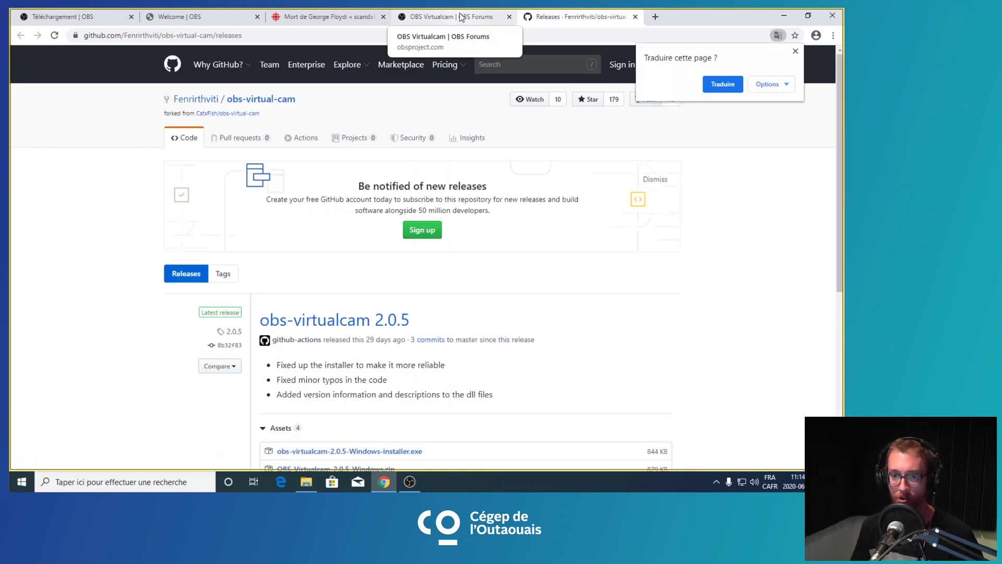
left_click(461, 17)
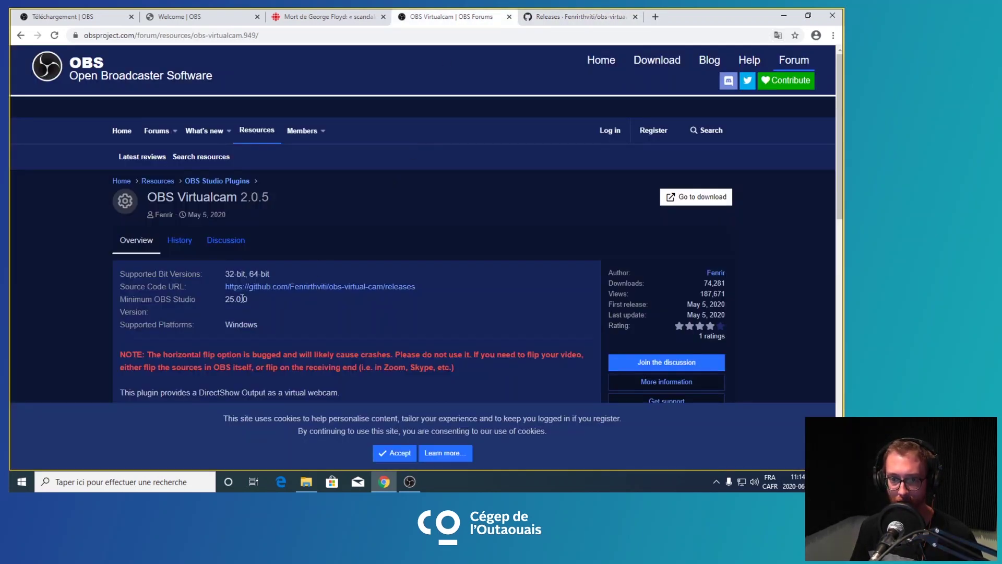
left_click(563, 18)
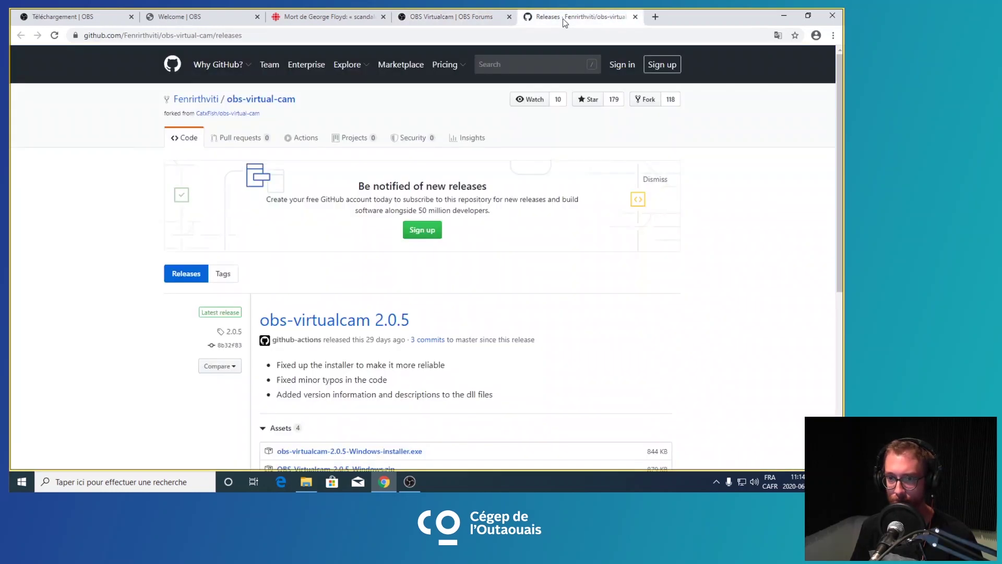
scroll(472, 236, "down", 2)
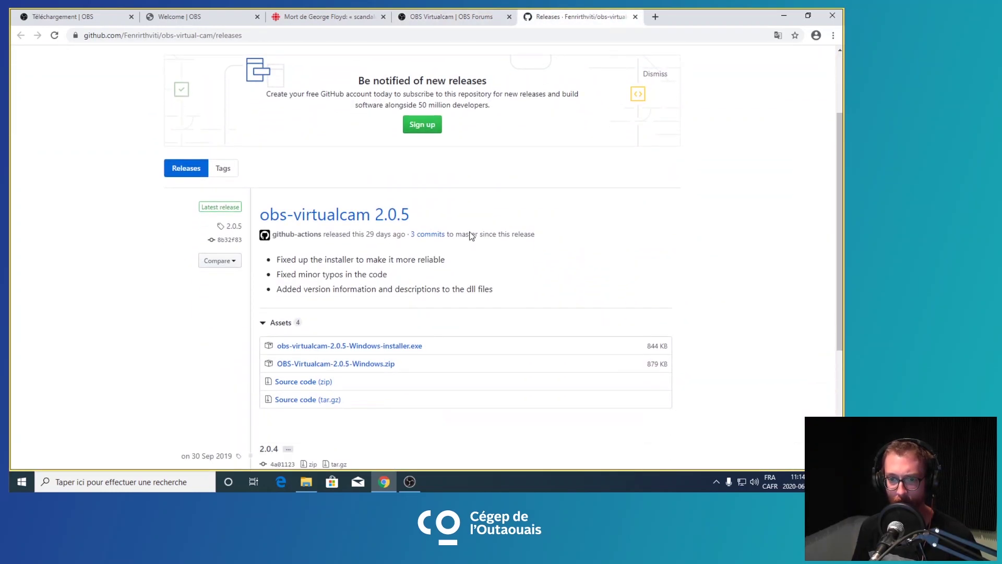
left_click(400, 347)
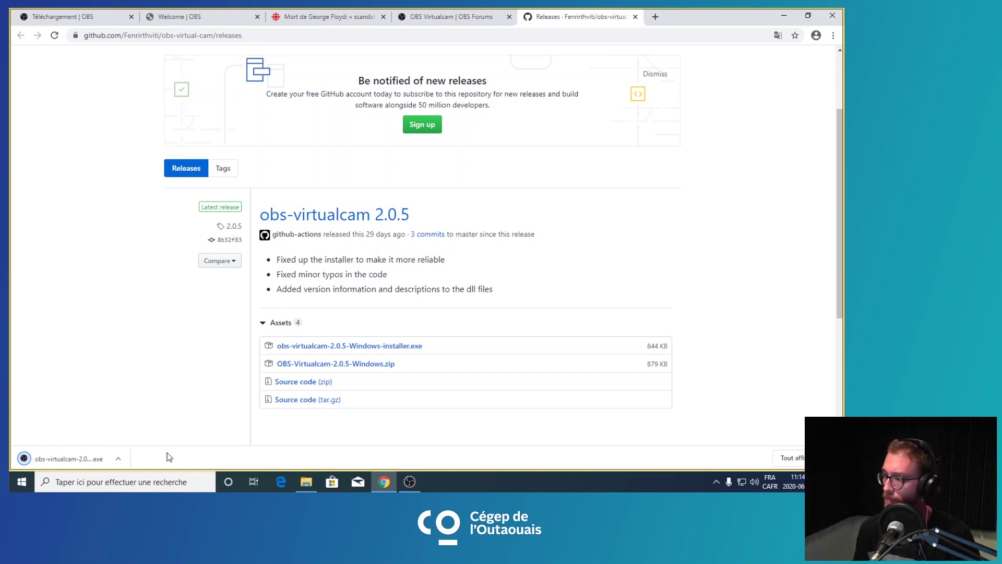
Run the OBS Virtualcam installer with administrator permission, keeping the C:\Program Files\obs-studio folder and one virtual camera, and finish the setup.
left_click(55, 460)
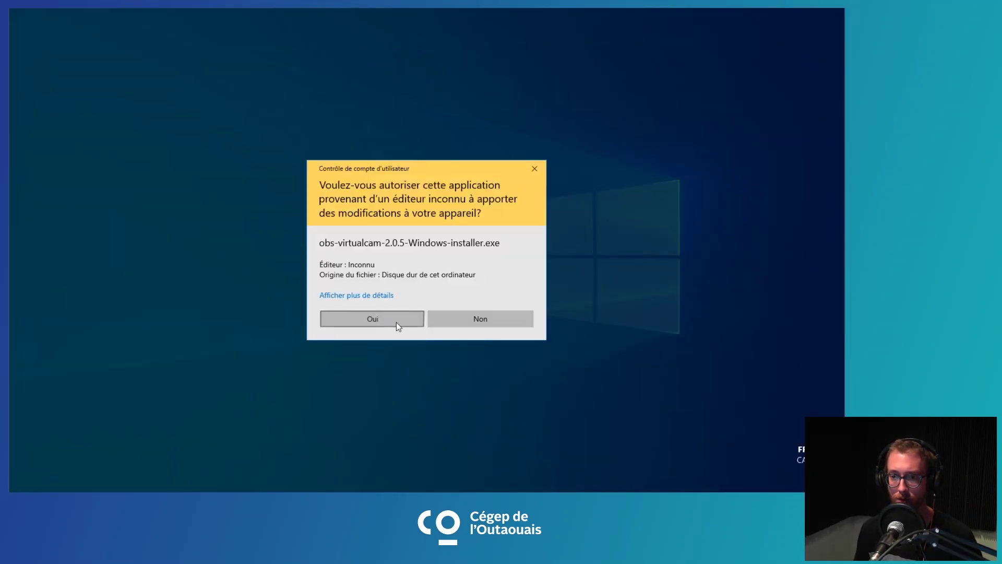
left_click(397, 322)
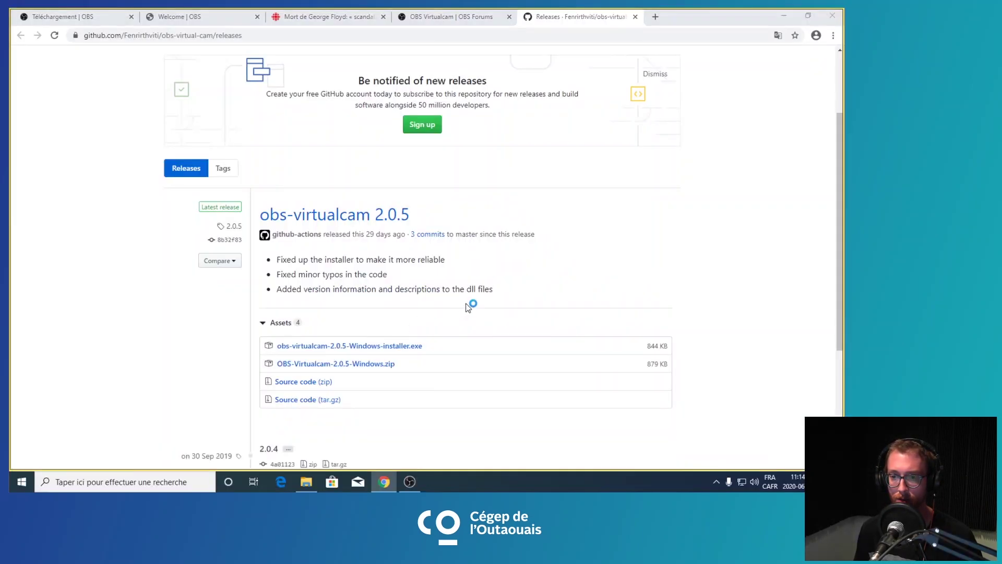
left_click(485, 329)
left_click(485, 330)
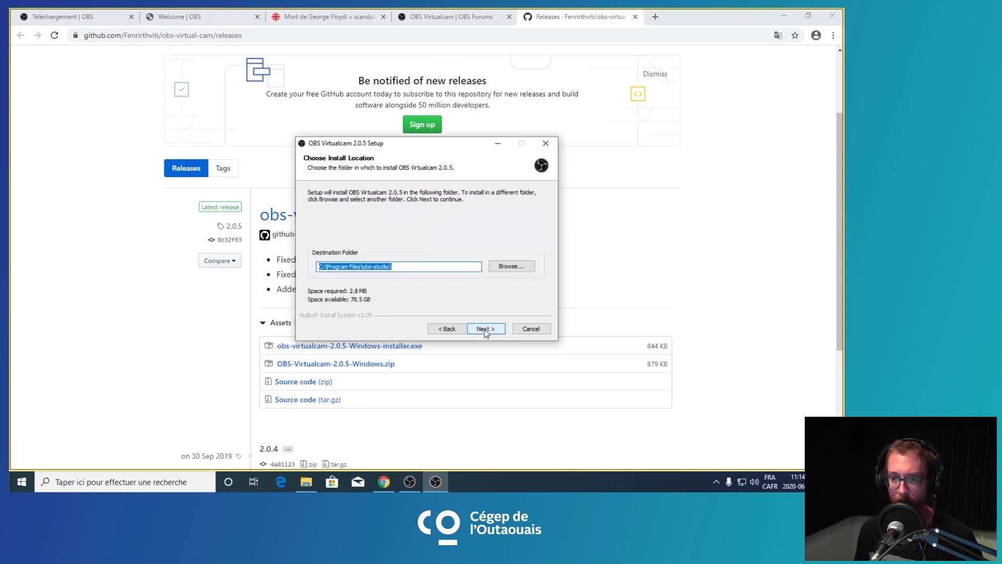
left_click(486, 330)
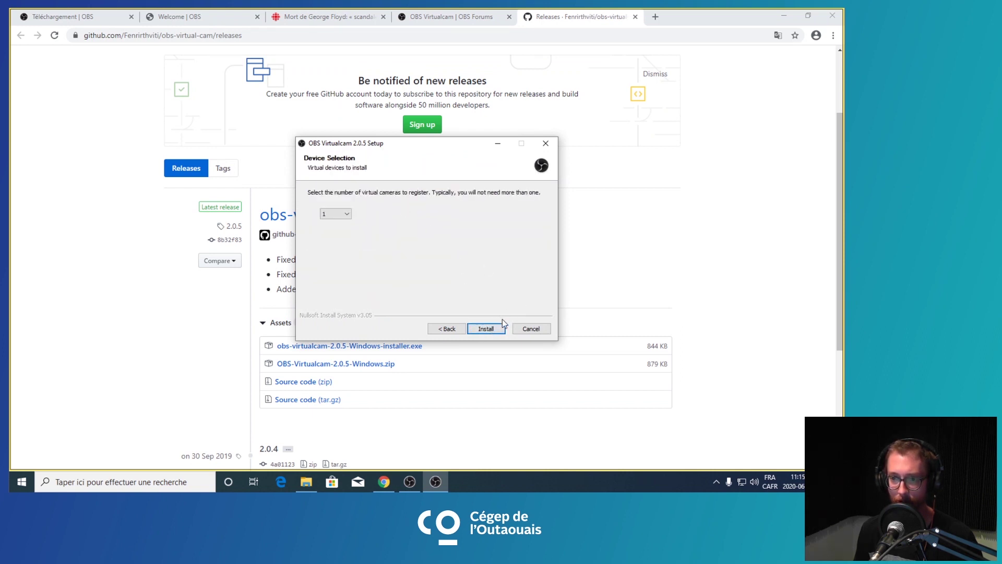
left_click(487, 330)
left_click(485, 329)
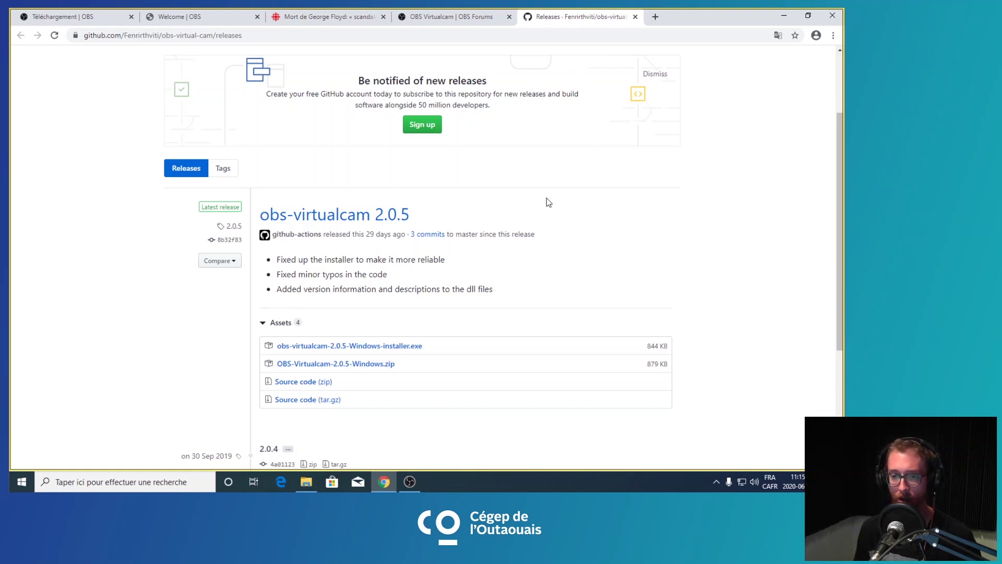
Return to the OBS Virtualcam forum page and review its Preview Output and Source Filter instructions.
left_click(470, 16)
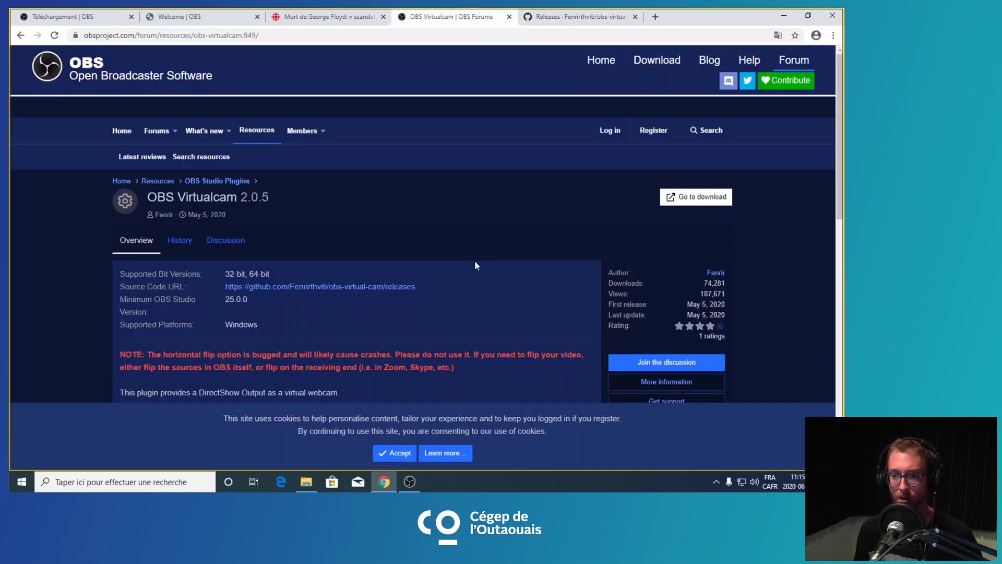
scroll(477, 260, "down", 3)
scroll(477, 260, "down", 4)
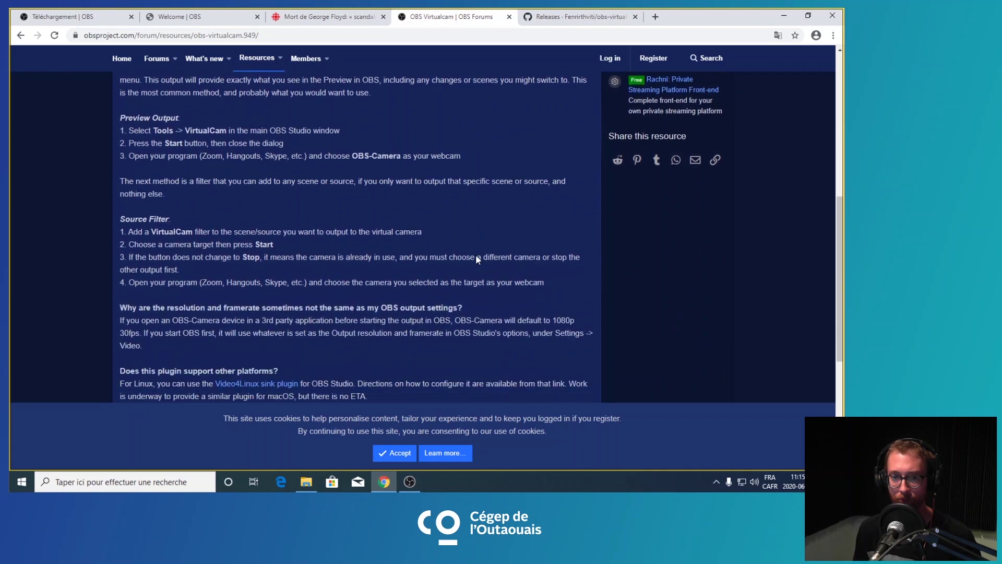
Switch to OBS Studio, check its tools for the virtual camera, and restart the program to load the plugin.
left_click(425, 431)
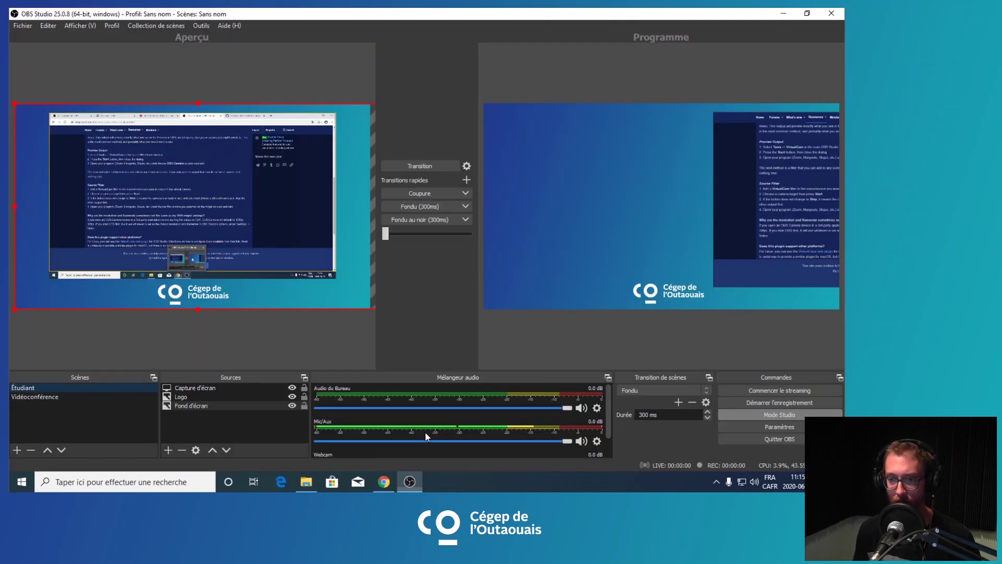
left_click(200, 27)
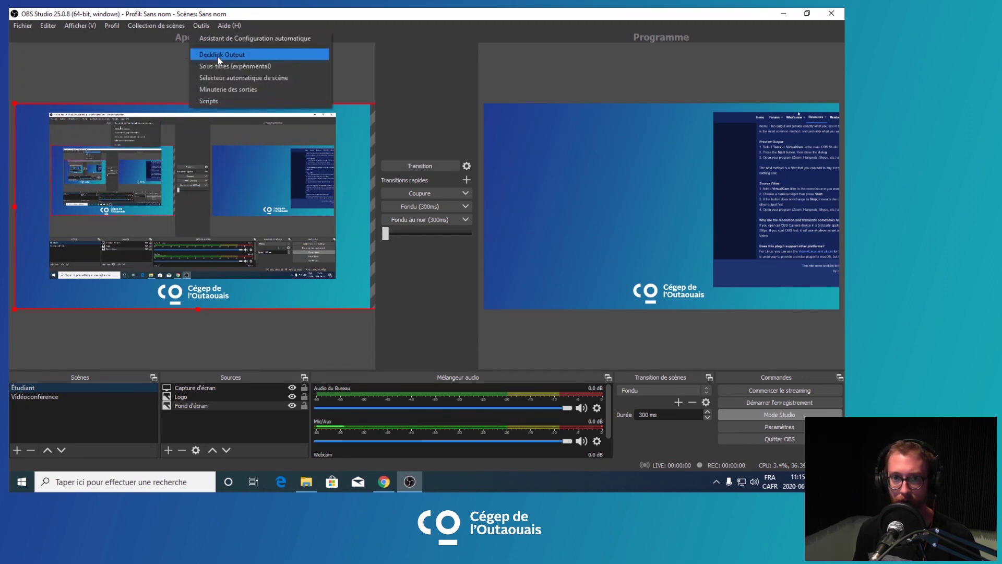
left_click(425, 19)
left_click(832, 13)
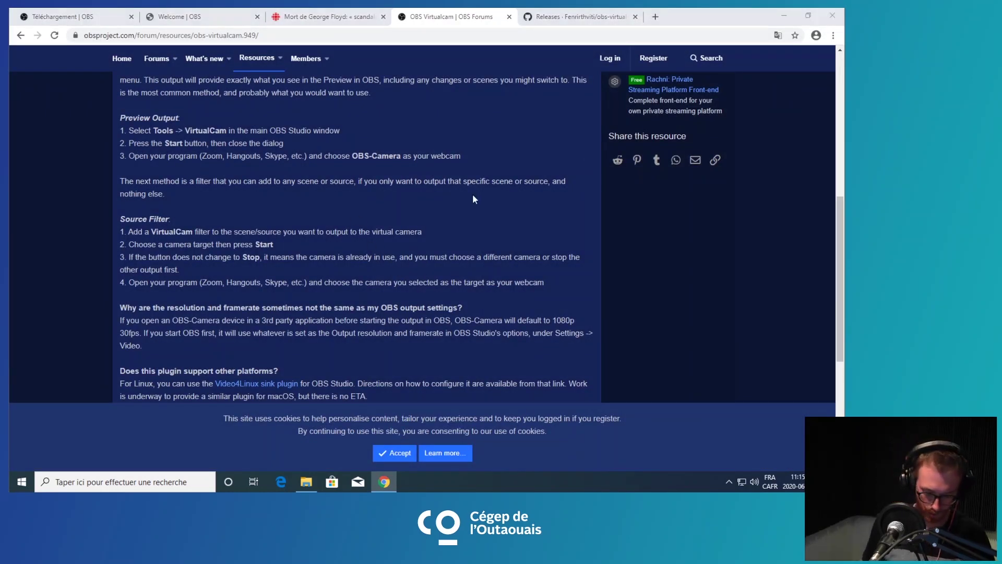
key("super")
type("obs")
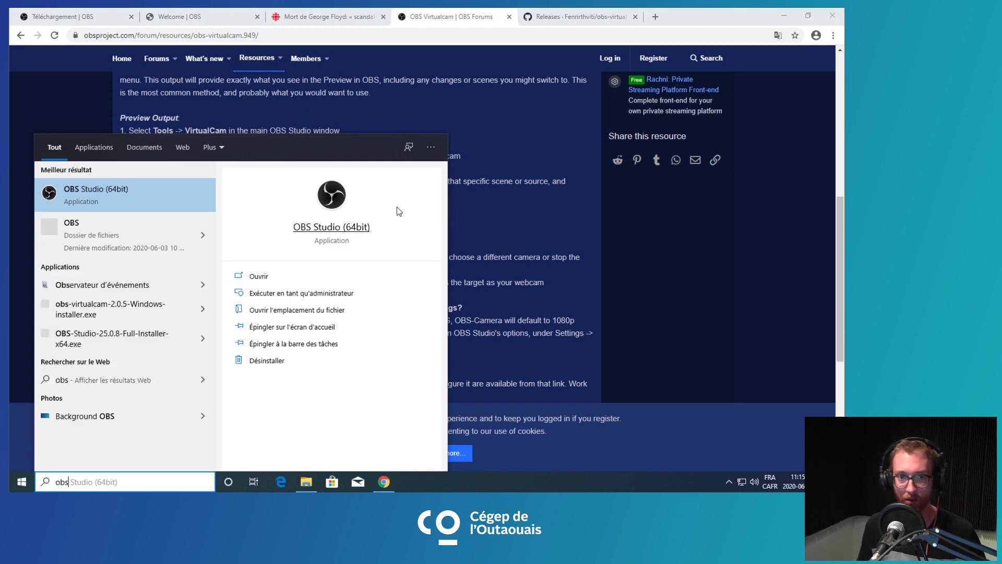
left_click(87, 201)
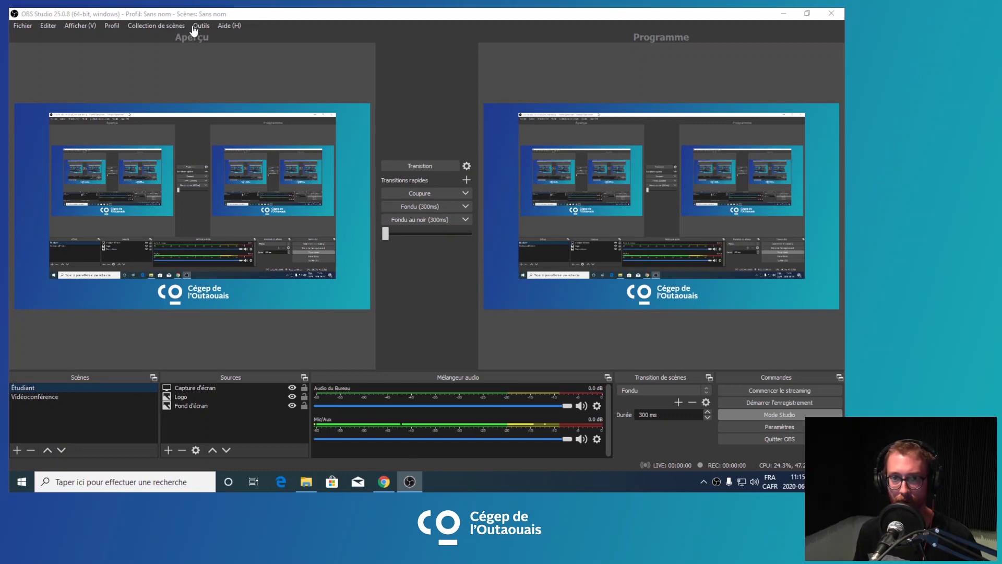
Enable Demarrer automatiquement for the Camera virtuelle tool, start the output to OBS-Camera, and close its dialog.
left_click(197, 27)
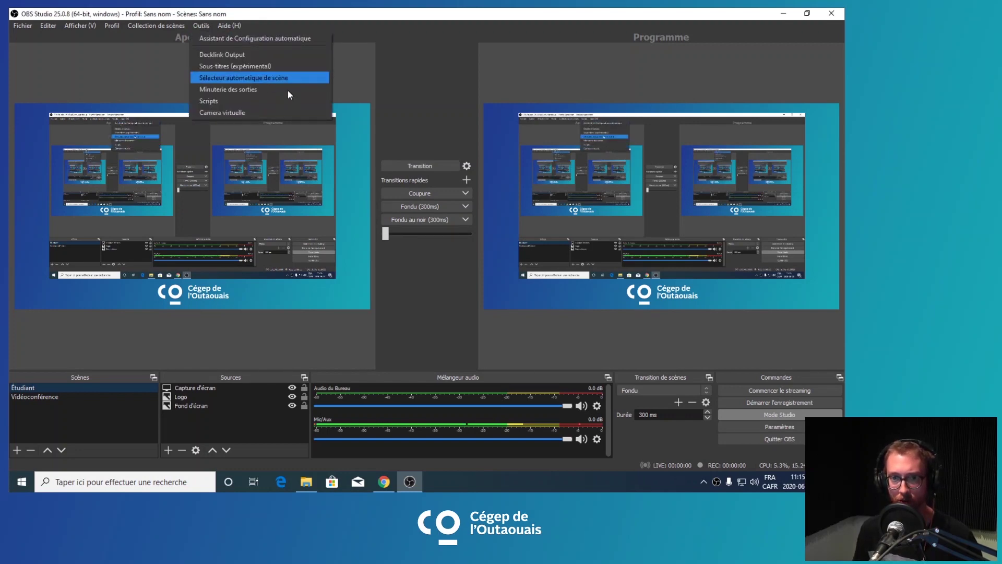
left_click(258, 113)
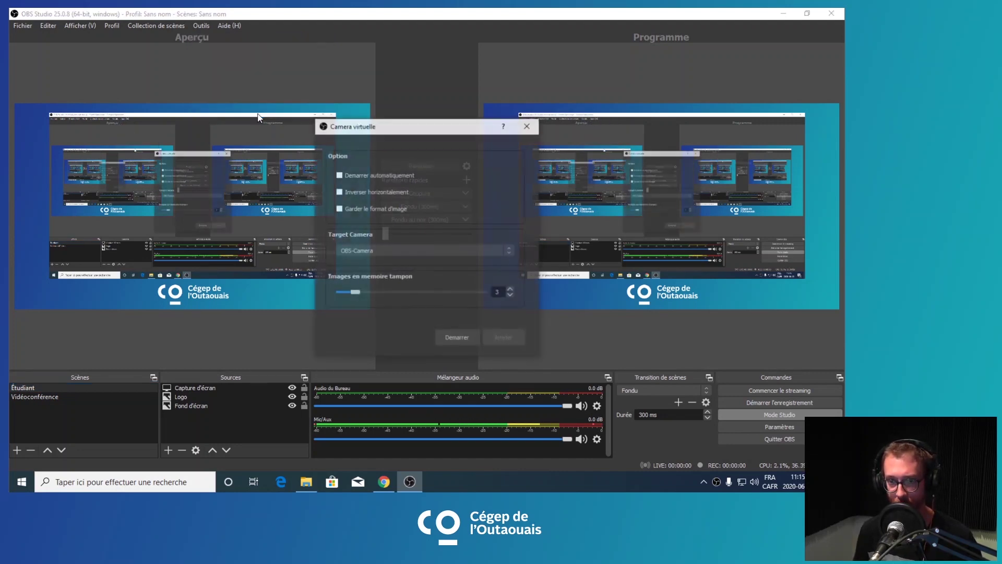
left_click_drag(405, 128, 405, 77)
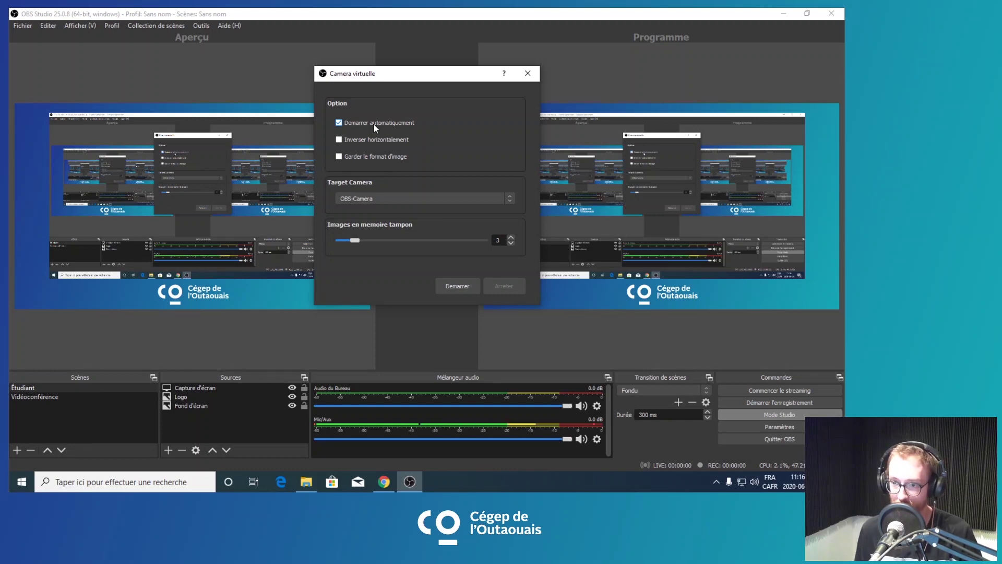
left_click(459, 285)
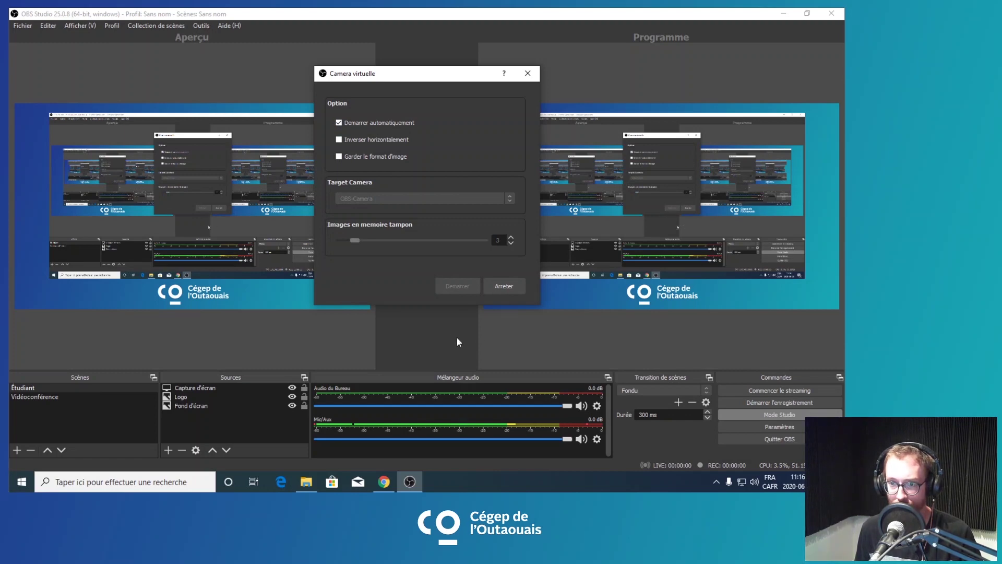
left_click(528, 74)
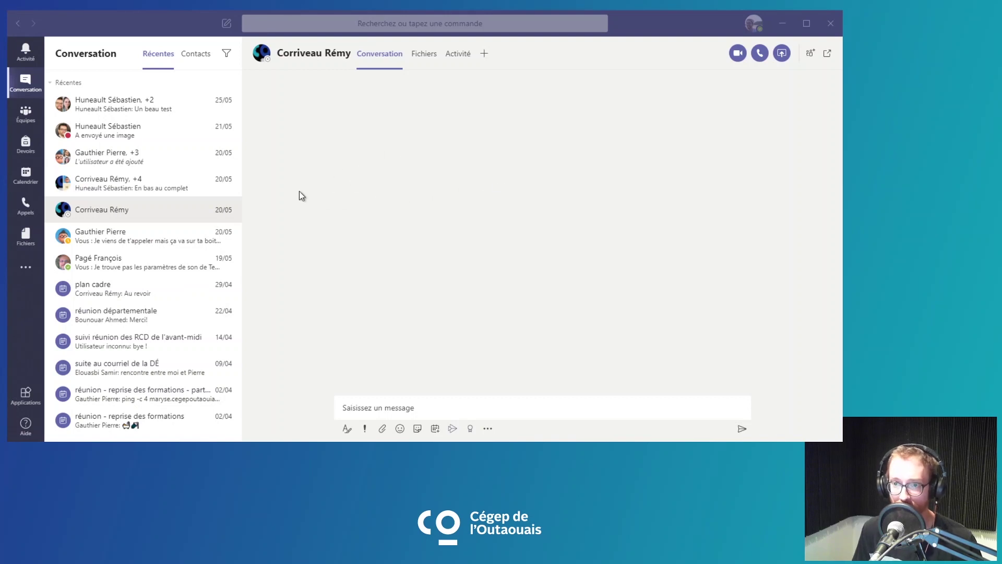
In the Microsoft Teams device settings, select OBS-Camera as the camera.
left_click(752, 26)
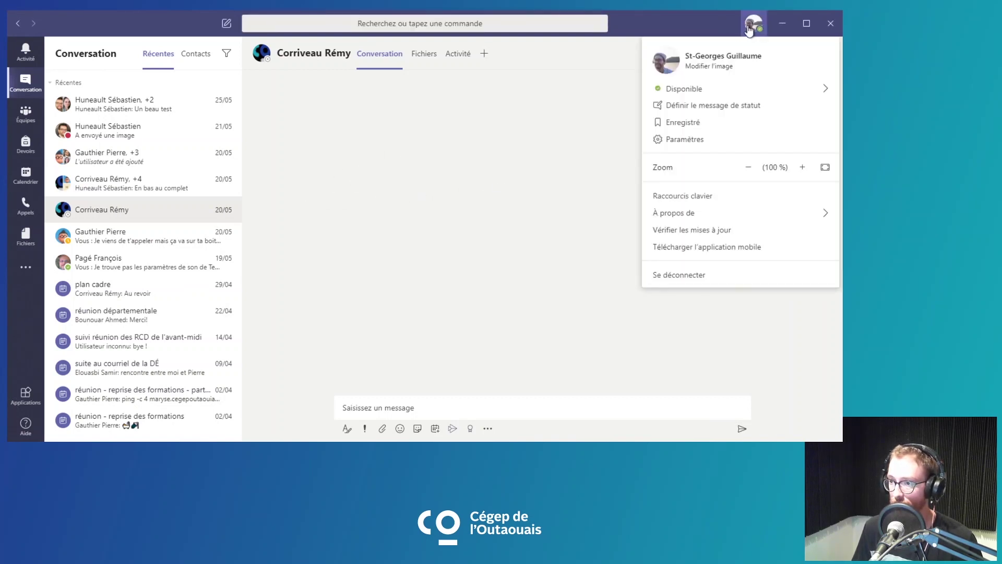
left_click(697, 142)
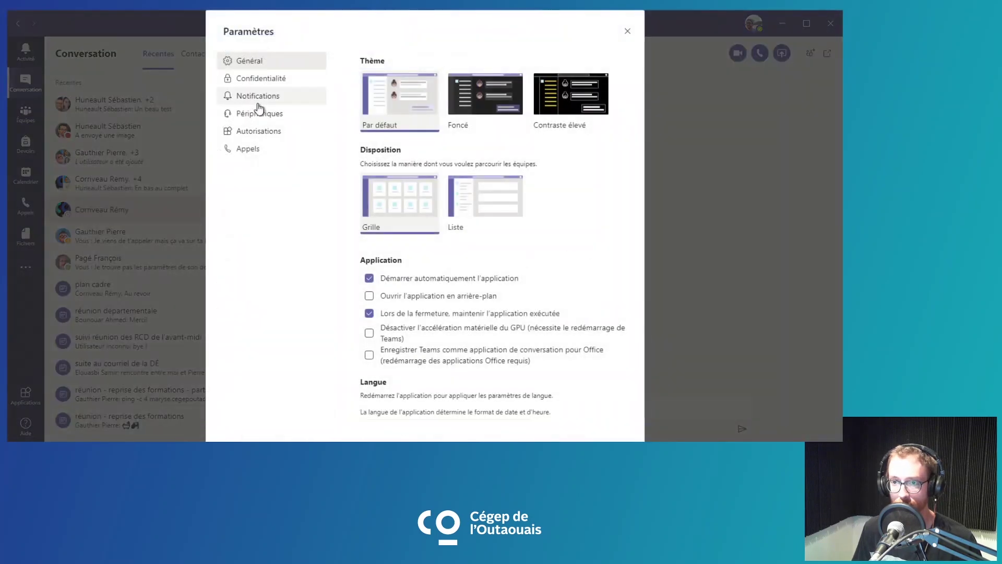
left_click(259, 112)
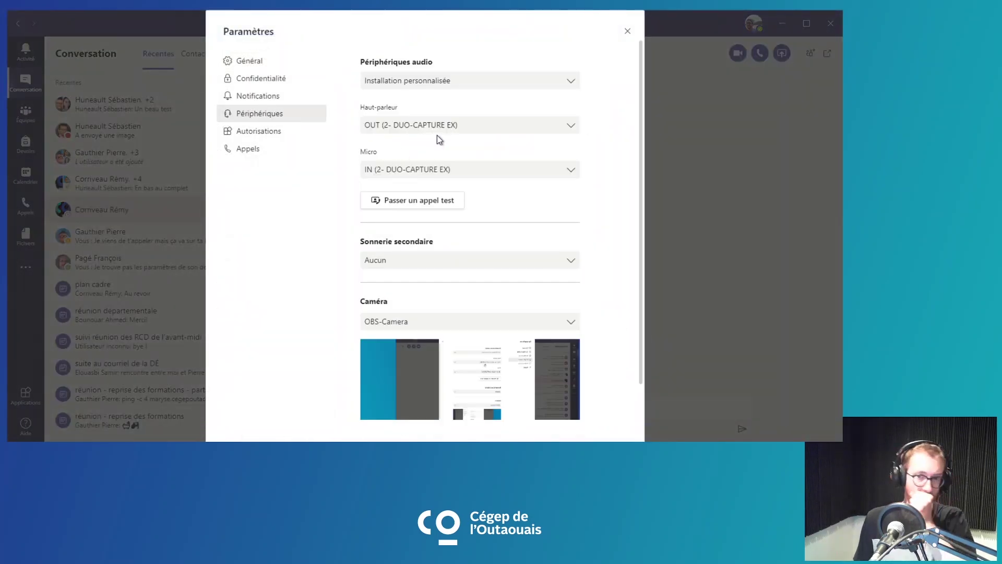
scroll(611, 285, "down", 1)
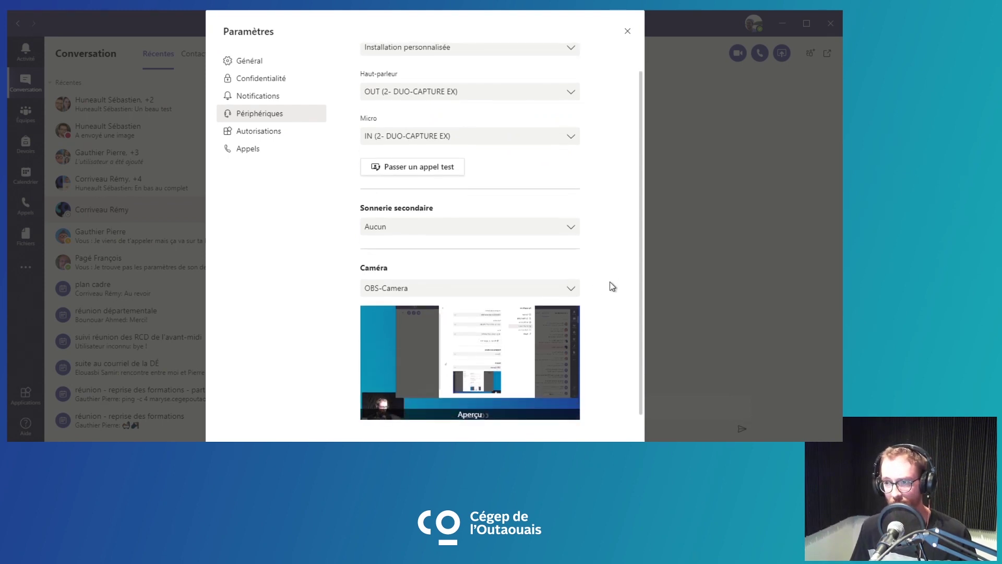
left_click(575, 293)
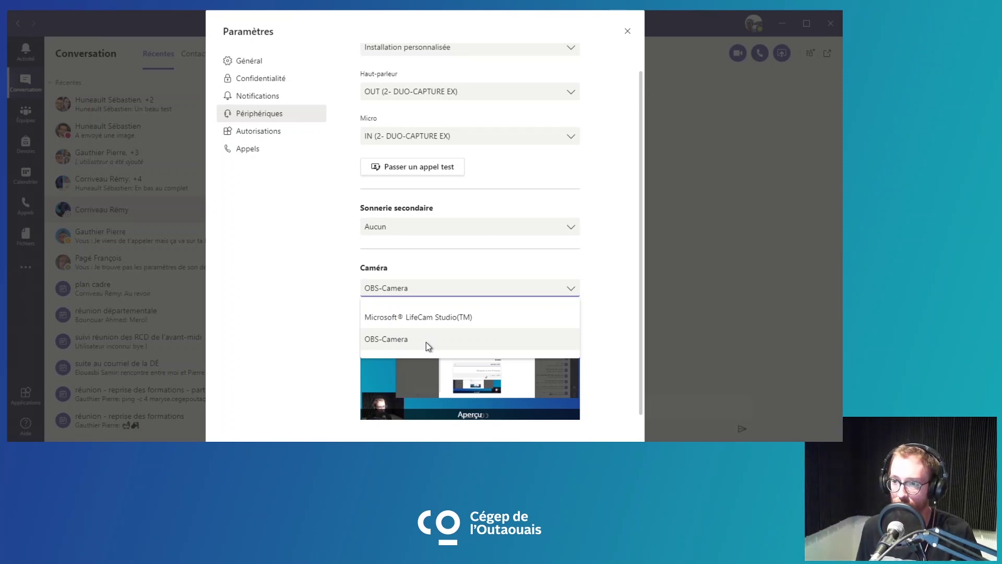
left_click(466, 345)
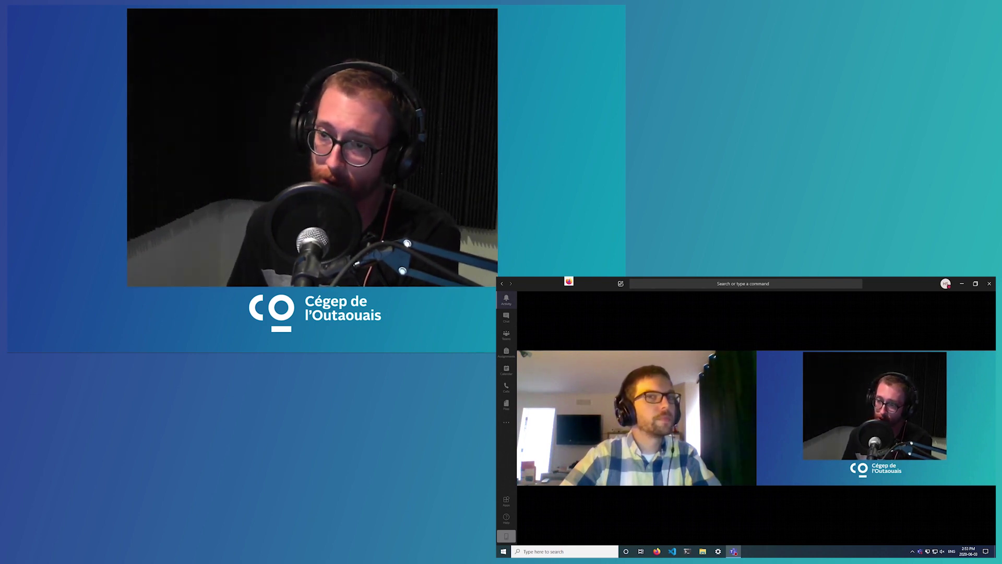
left_click_drag(569, 281, 991, 281)
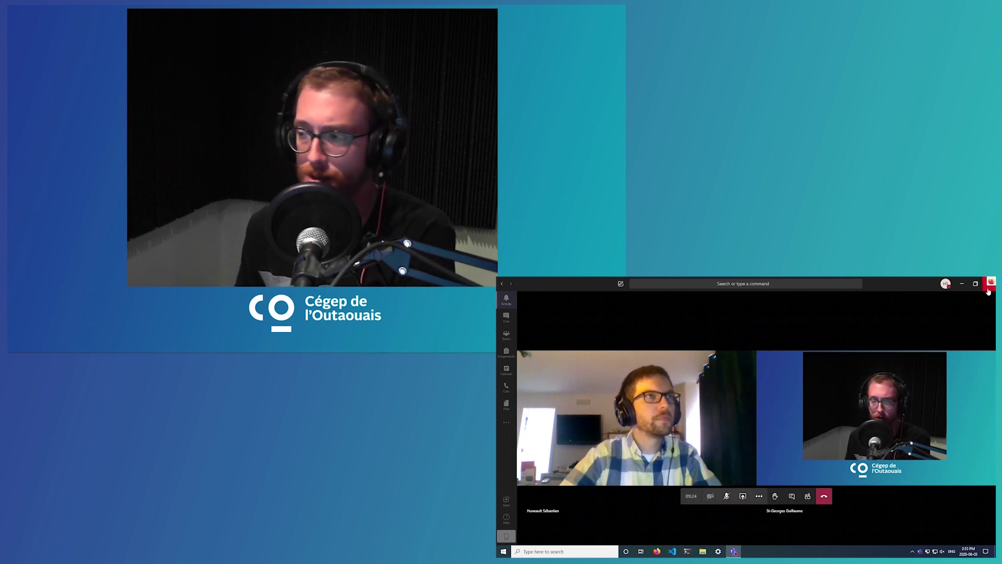
left_click_drag(991, 282, 905, 283)
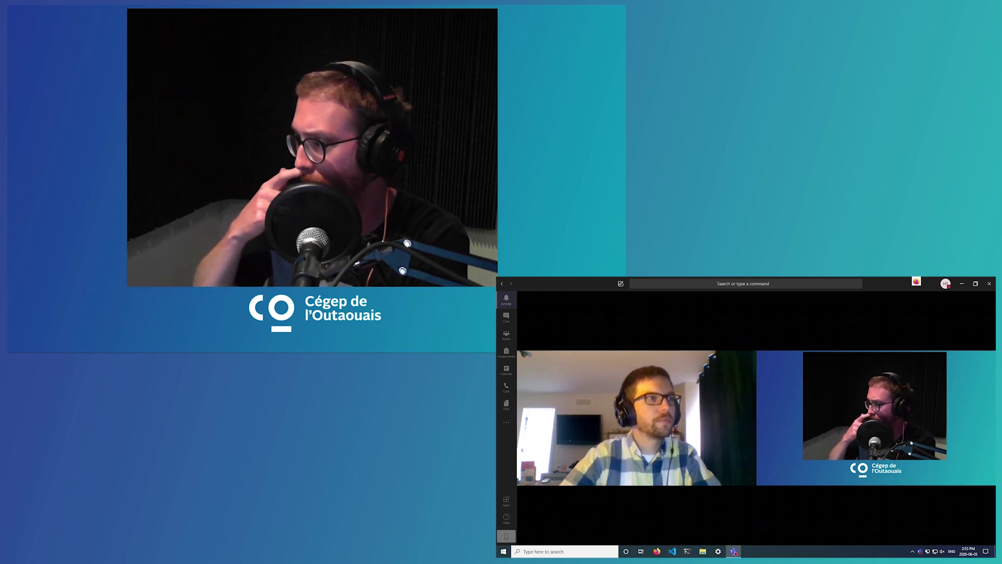
Pin the remote presenter's video in the Teams call and set it to fill the frame.
mouse_move(908, 427)
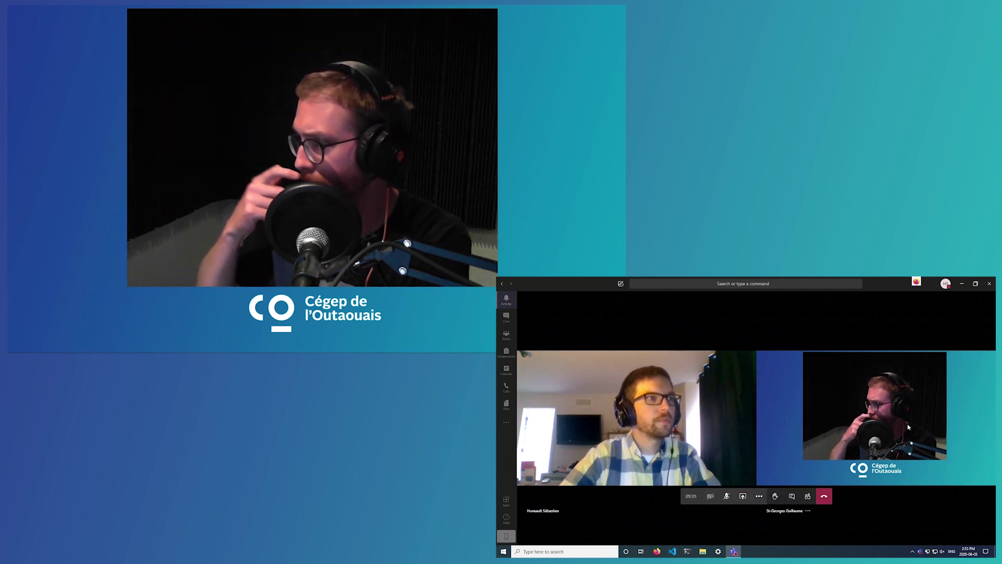
right_click(790, 414)
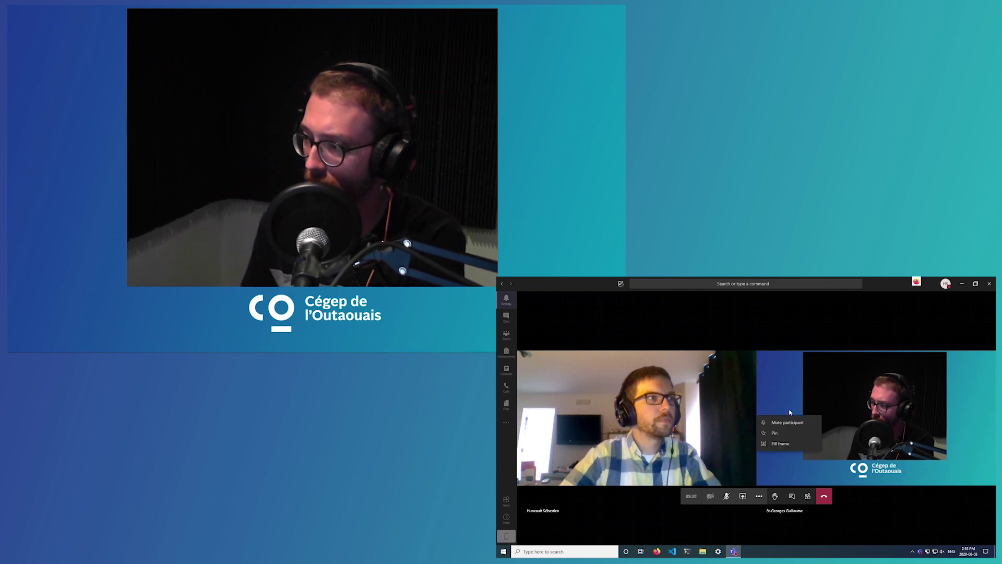
left_click(799, 435)
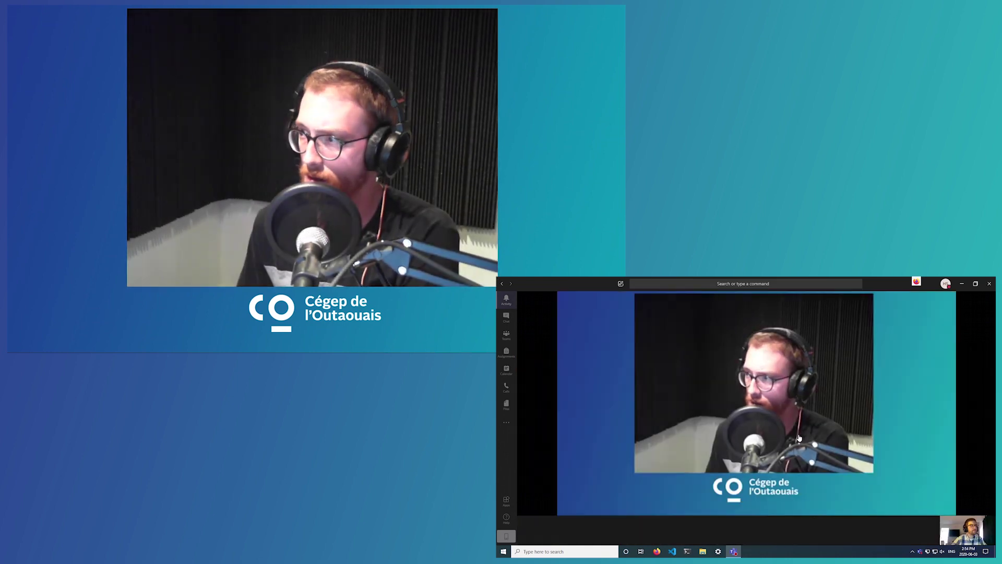
right_click(919, 432)
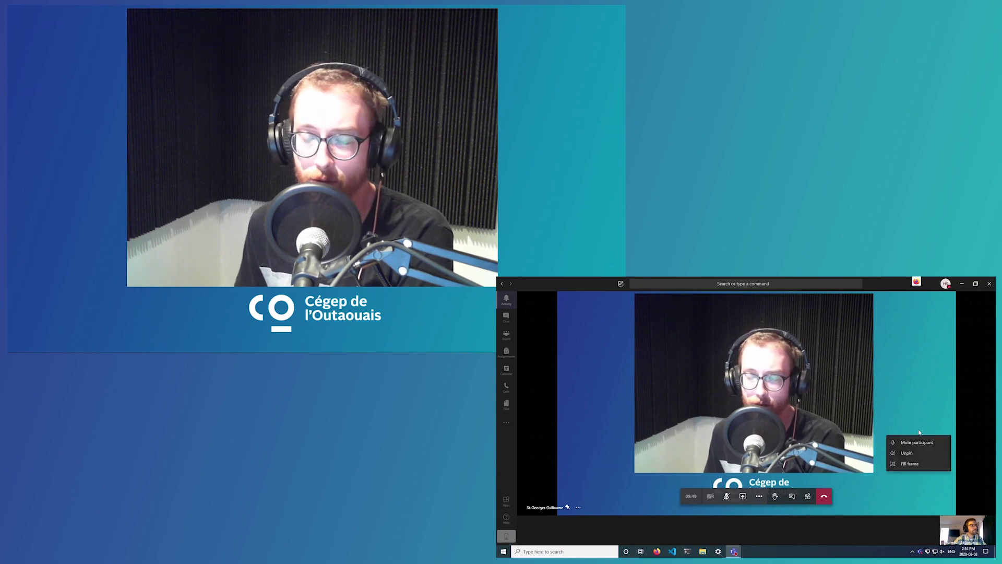
left_click(923, 463)
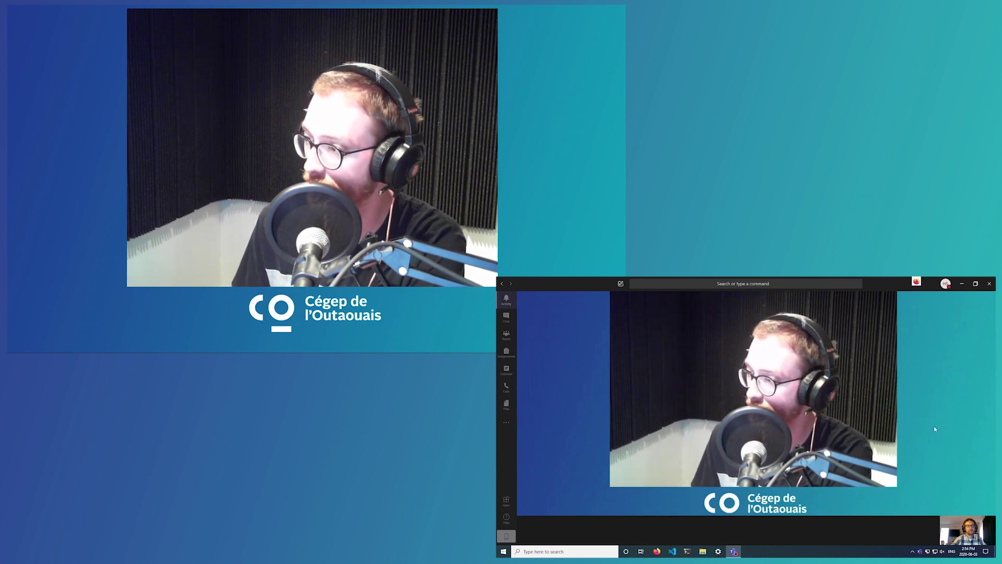
Shift the Word calendar window and the Chrome window slightly on the captured desktop to demonstrate the live scene.
mouse_move(931, 422)
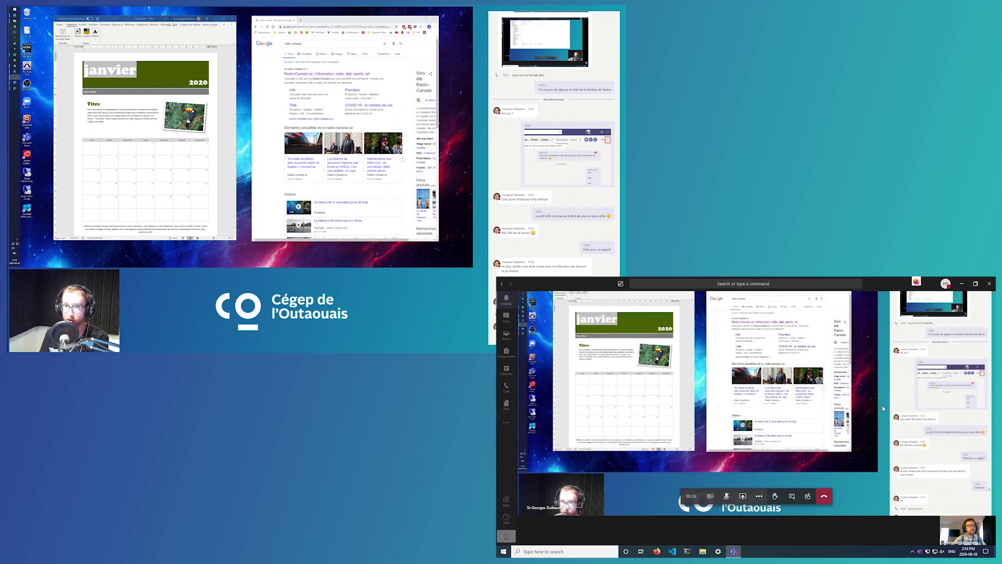
left_click_drag(139, 19, 141, 23)
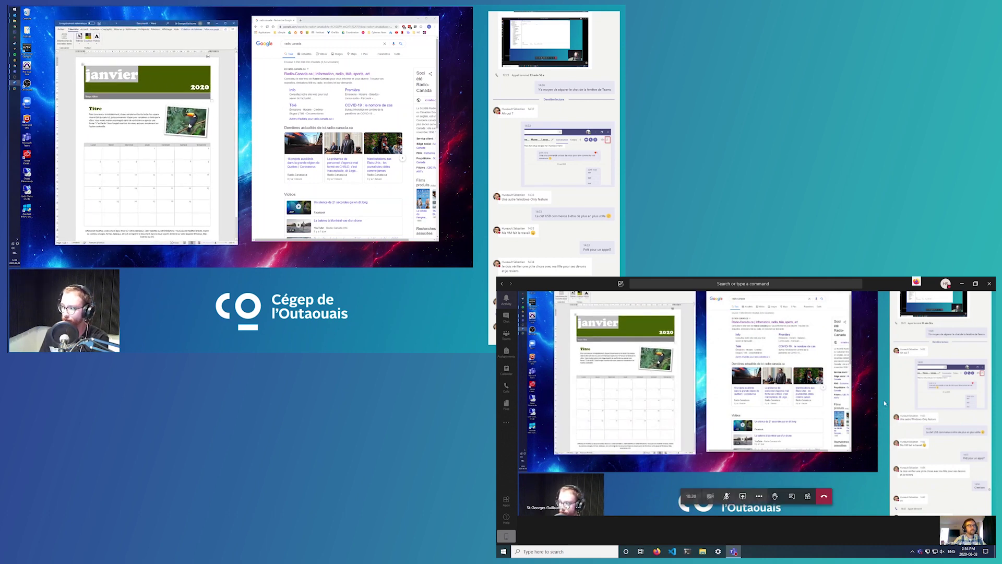
left_click_drag(334, 20, 336, 25)
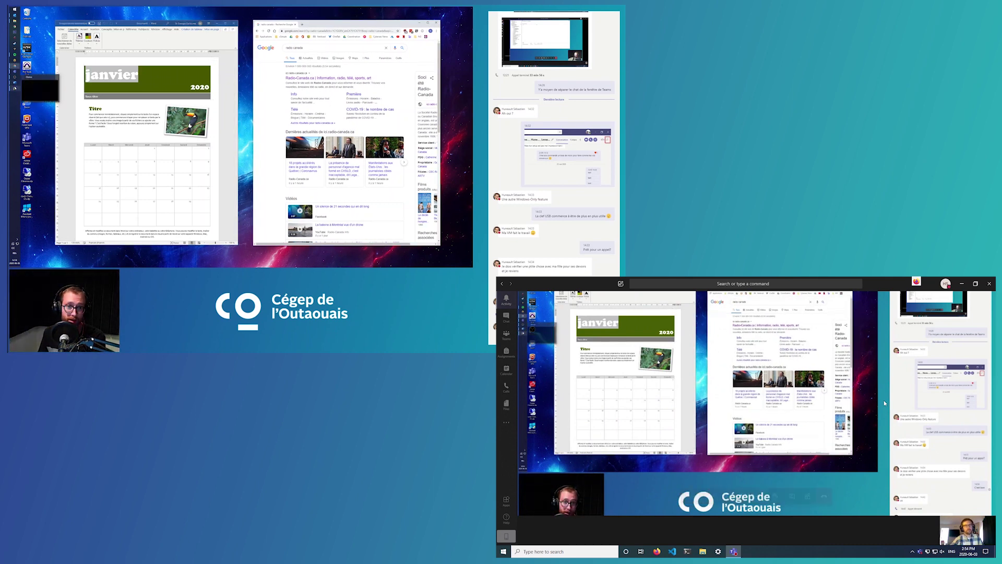
Send the messages "Vonjour" and "Bonjour" in the Teams meeting chat, then hide the chat.
left_click(793, 496)
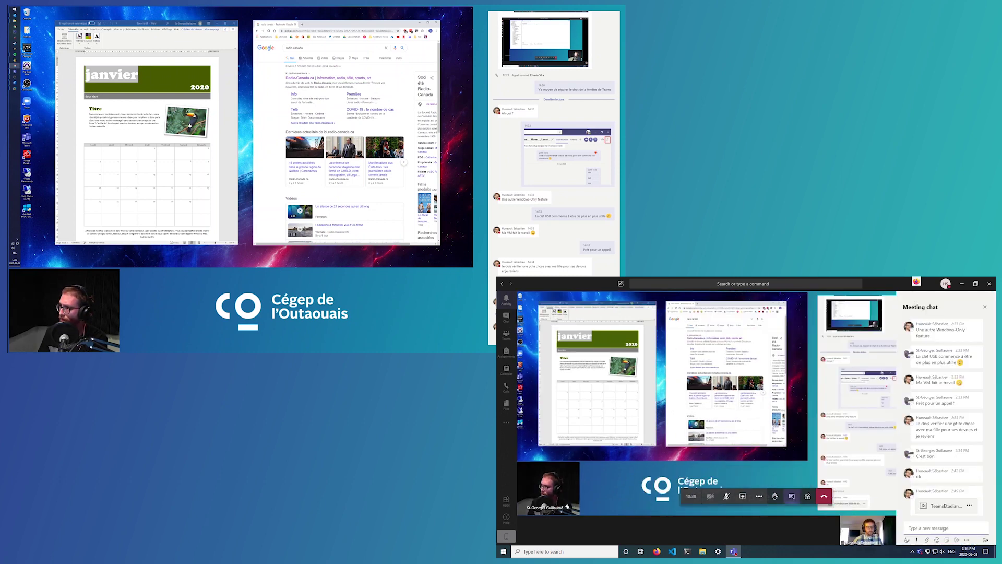
type("Vonjour")
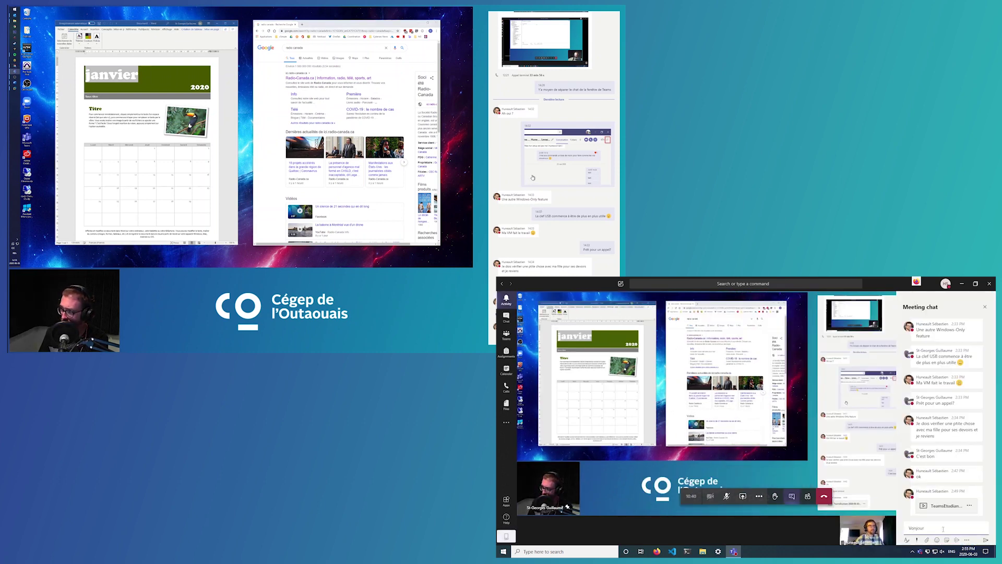
key("Return")
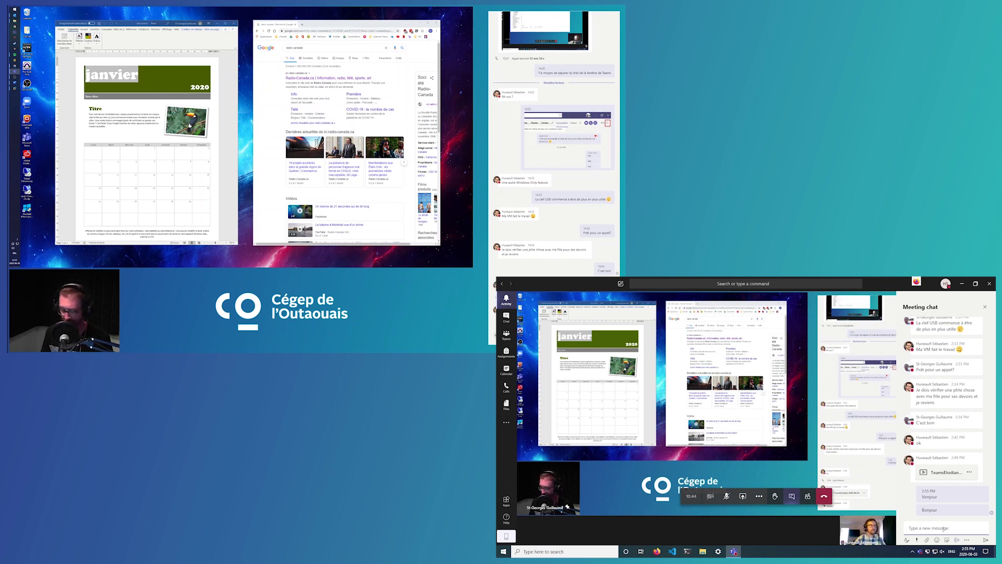
left_click(791, 497)
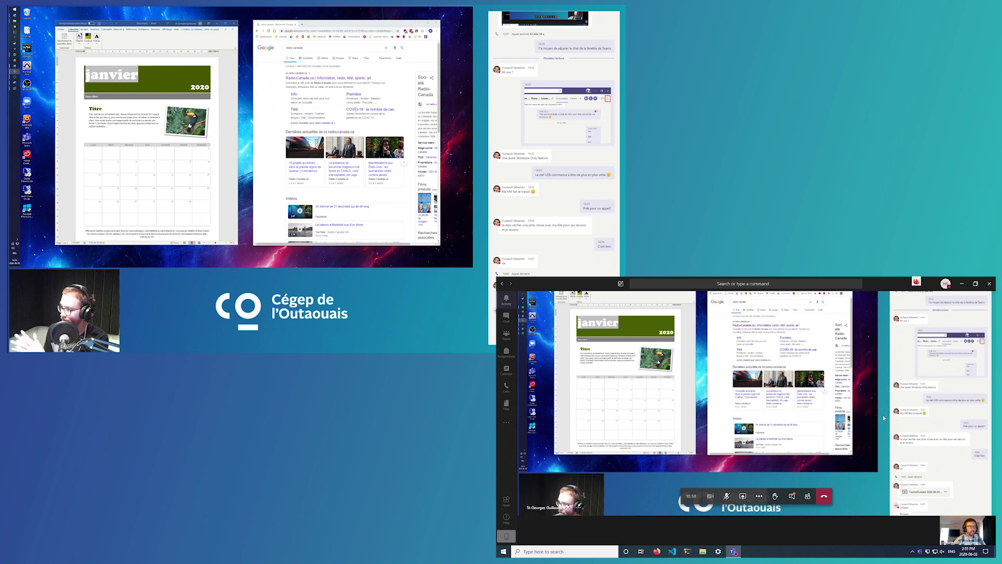
Set the pinned presenter's video to fit to the frame in the Teams call.
right_click(881, 377)
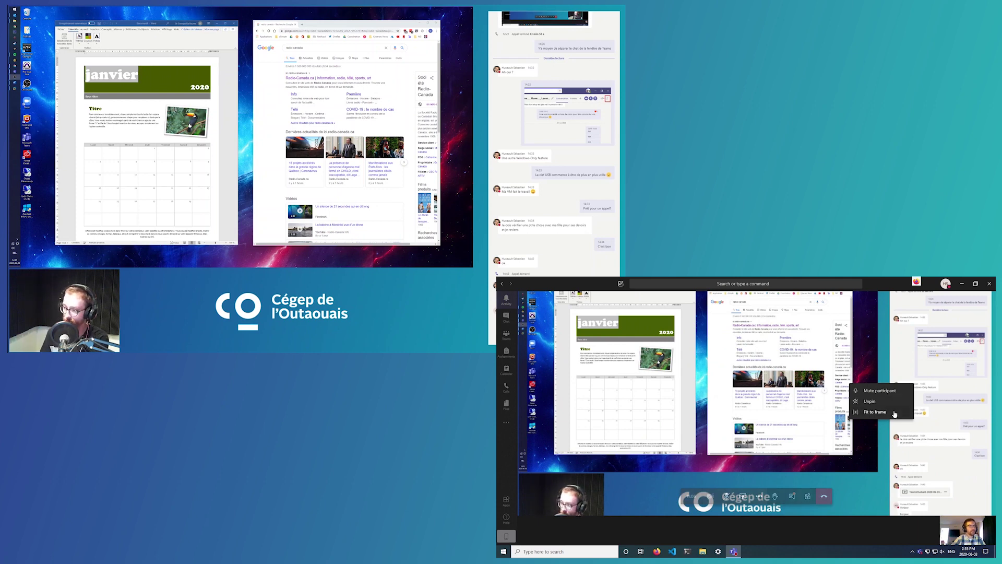
left_click(894, 412)
mouse_move(972, 410)
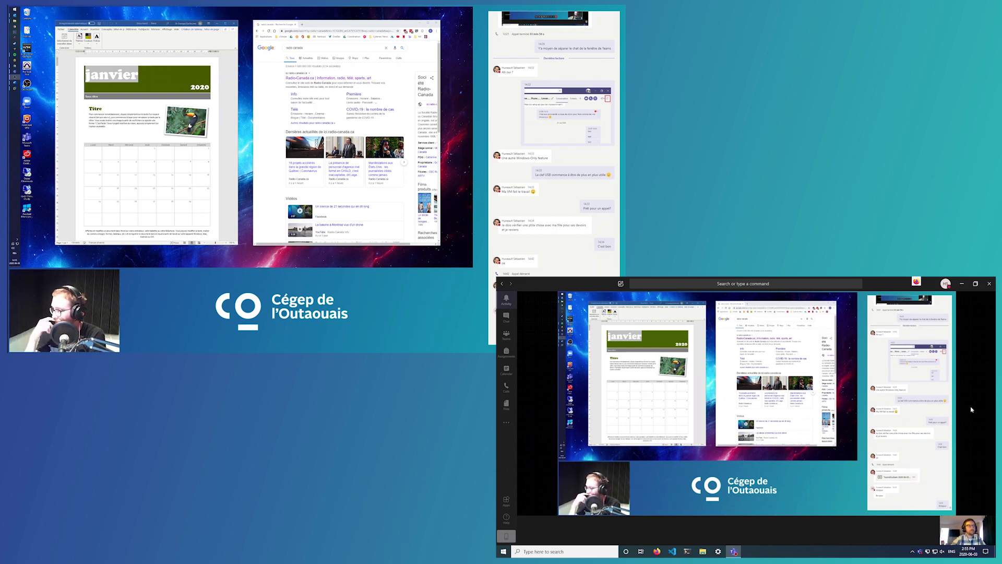
mouse_move(974, 430)
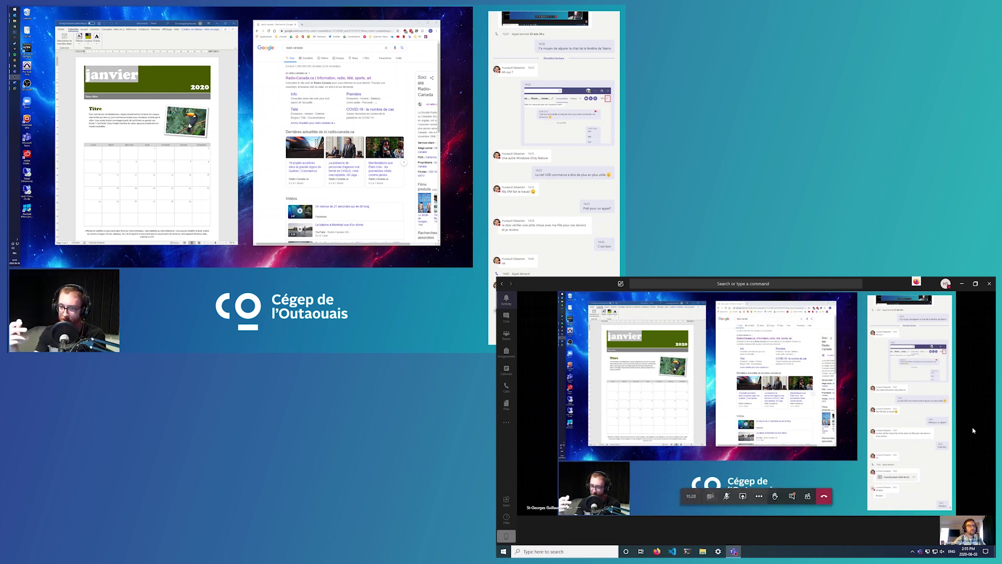
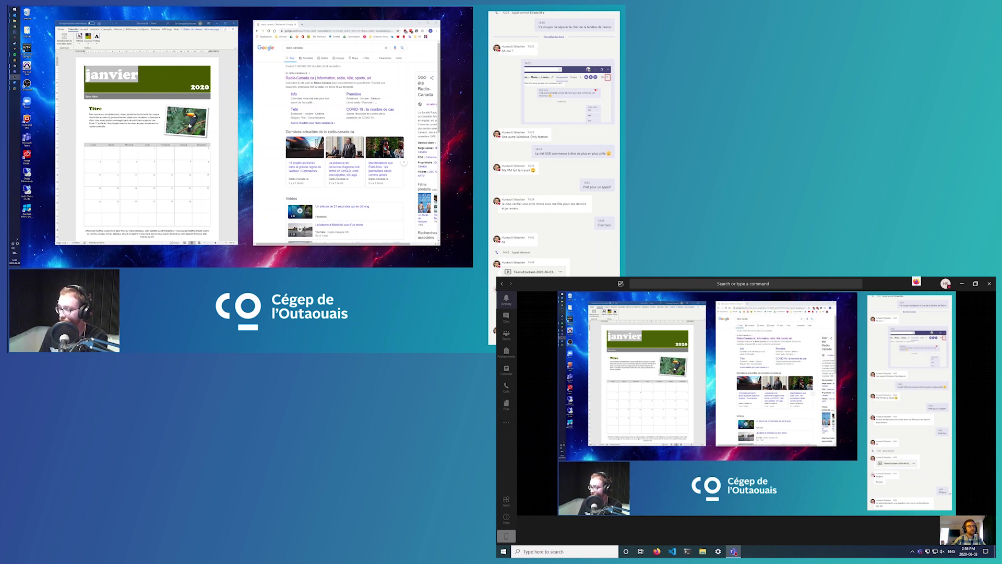
Launch VMware Workstation 15 Pro from the captured desktop.
double_click(24, 125)
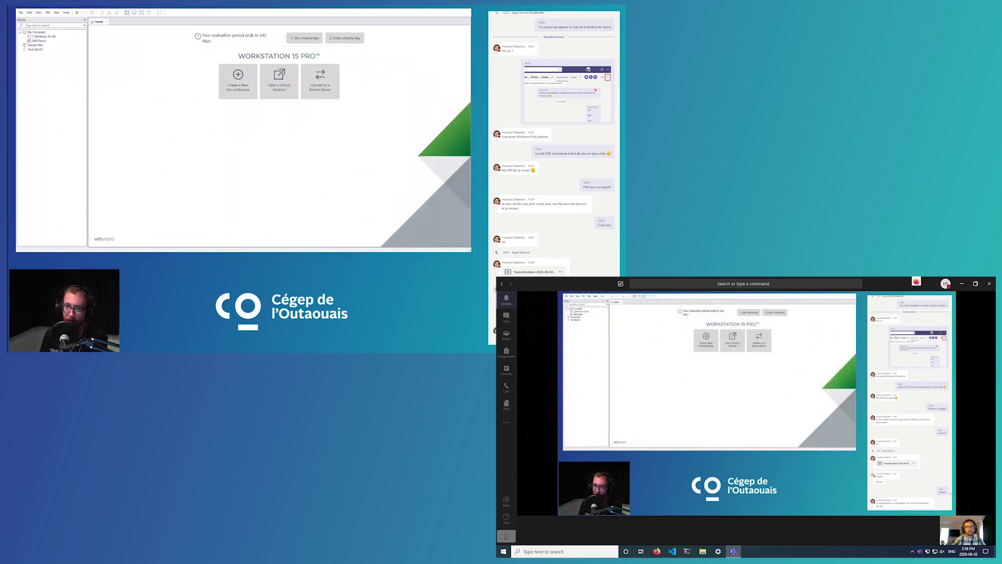
Open the OBS Demo virtual machine from the VMware Workstation library.
left_click(39, 41)
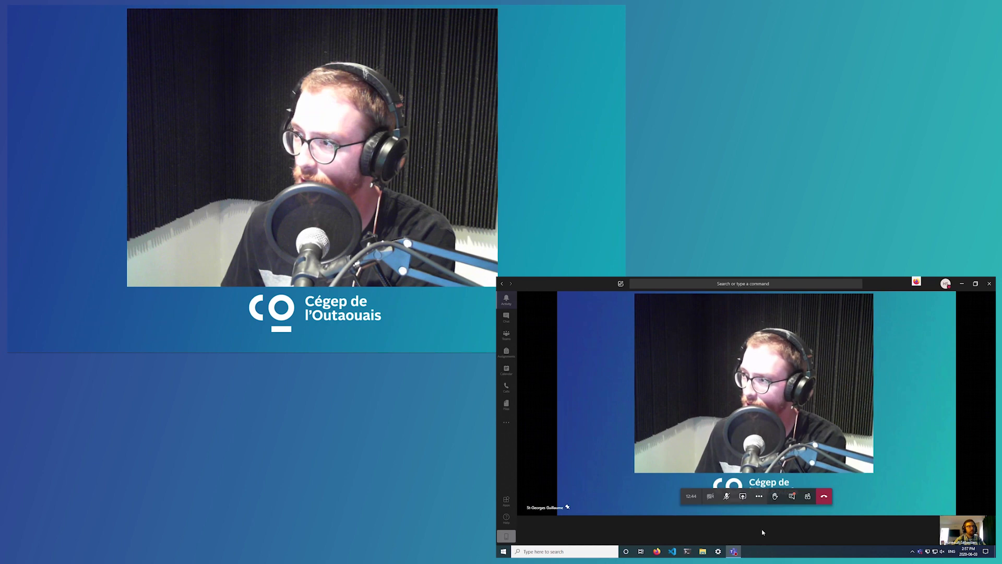
Open a PowerShell window over the Teams call and try to run the ipconfig /all command.
left_click(688, 552)
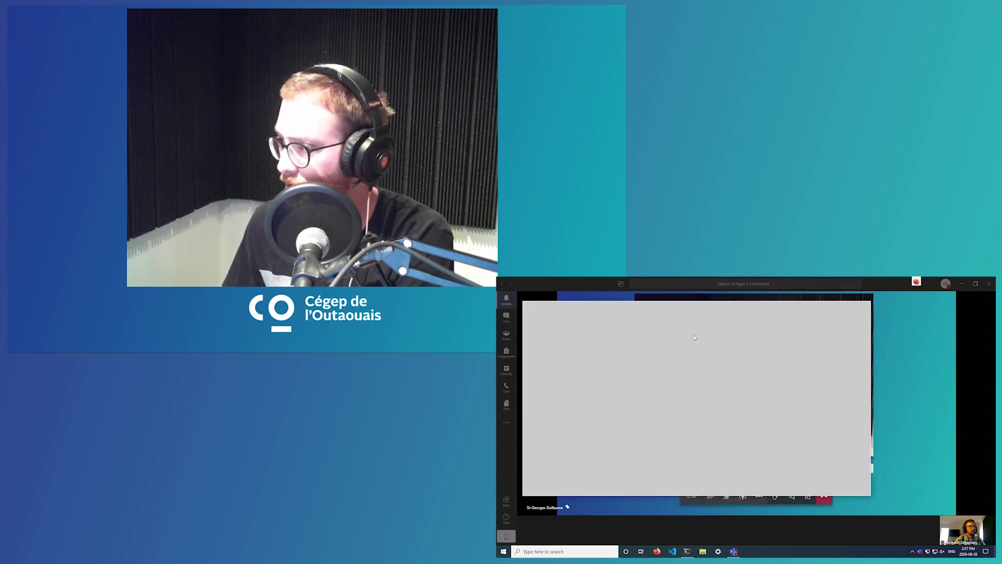
left_click_drag(710, 308, 754, 337)
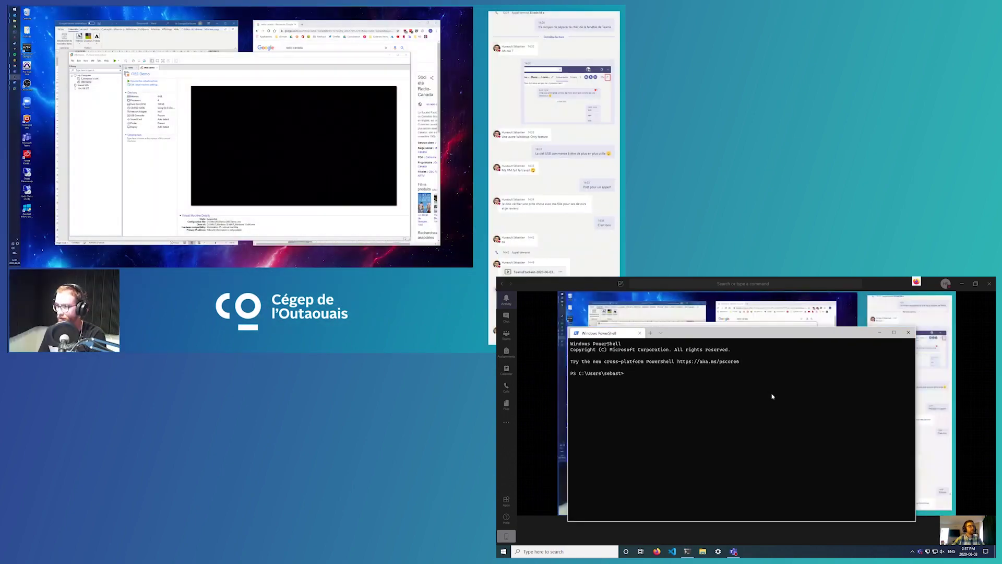
type("ipcconfig")
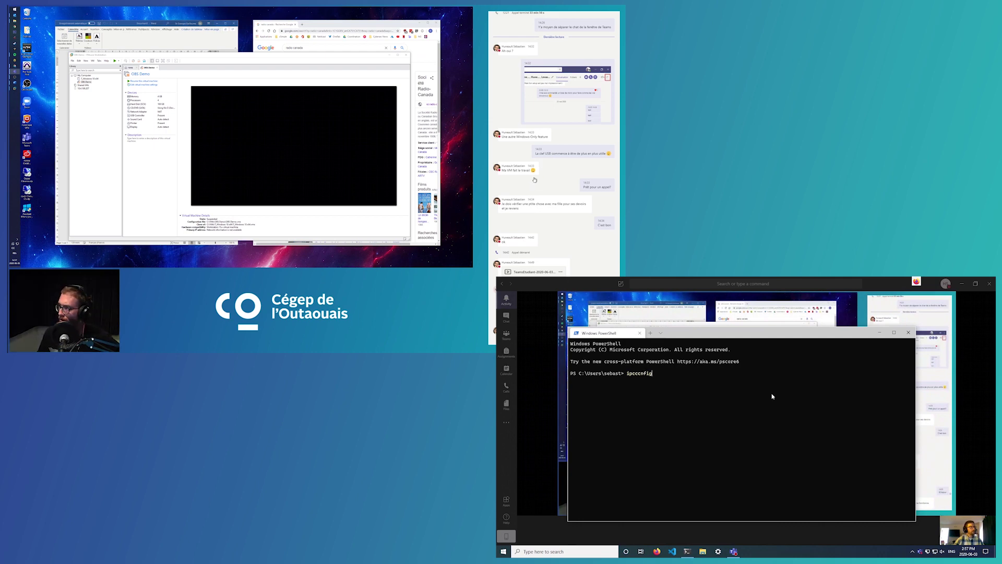
type(" /all")
key("Return")
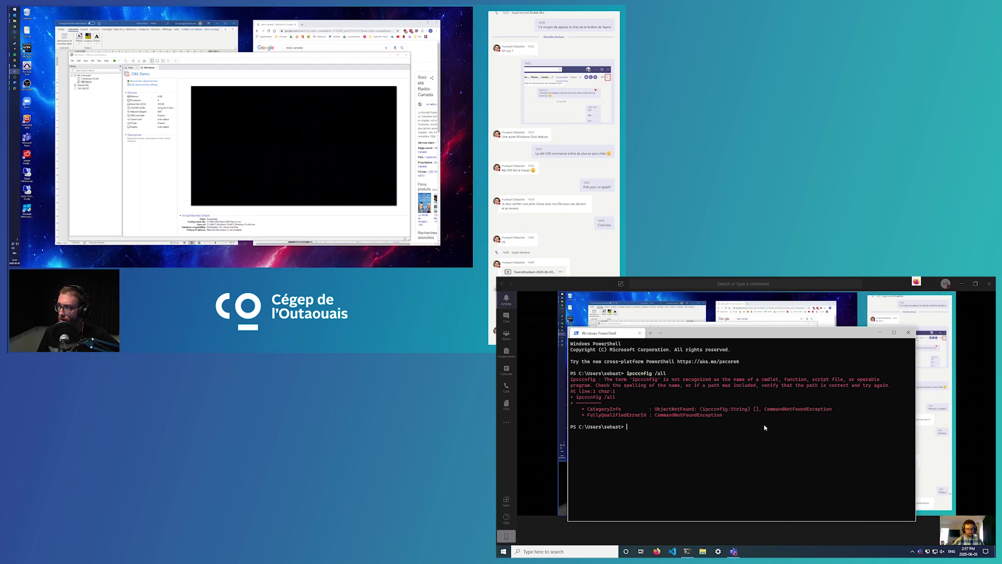
Share Screen #1 in the Teams call, then request remote control of it and allow the request.
left_click(768, 320)
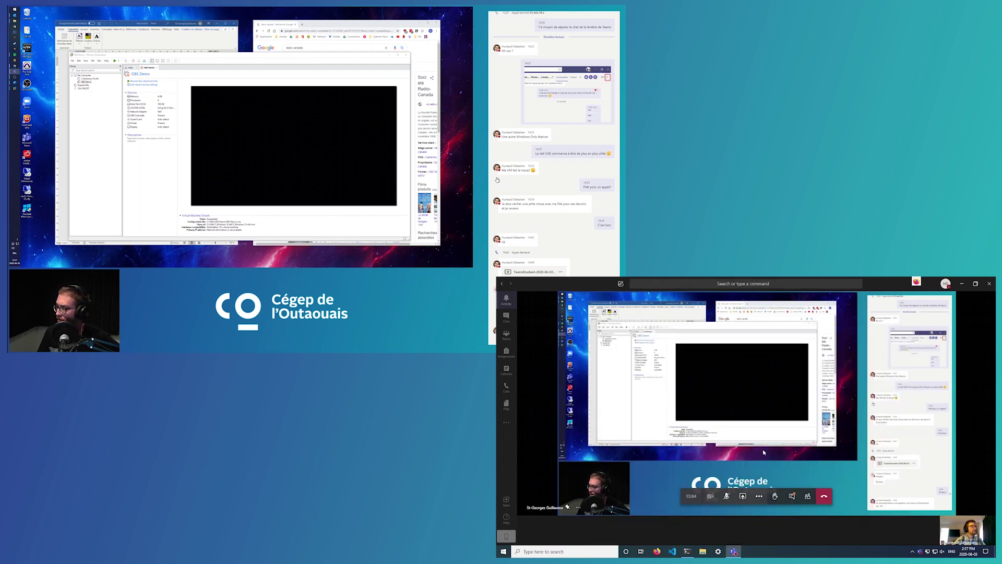
left_click(743, 497)
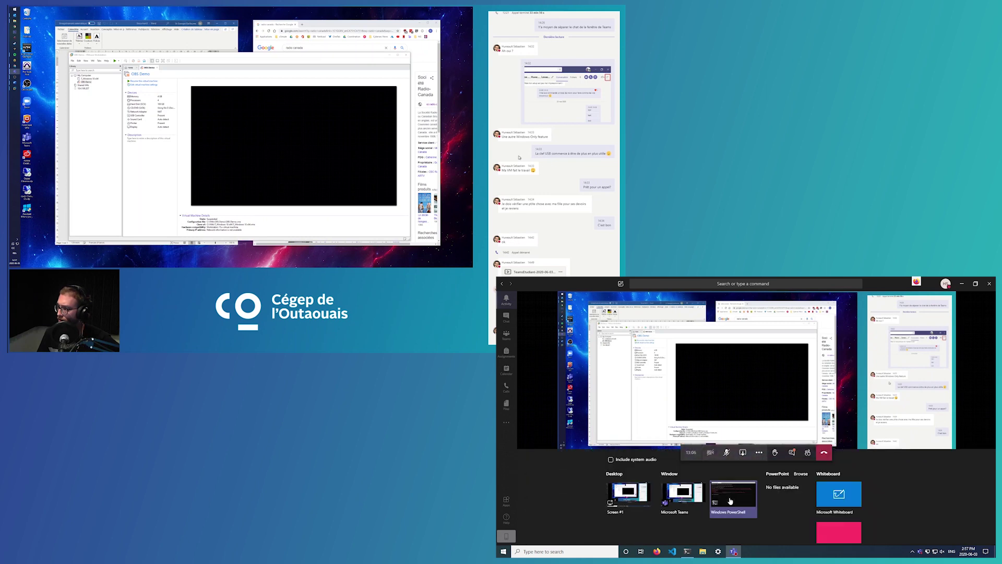
left_click(568, 495)
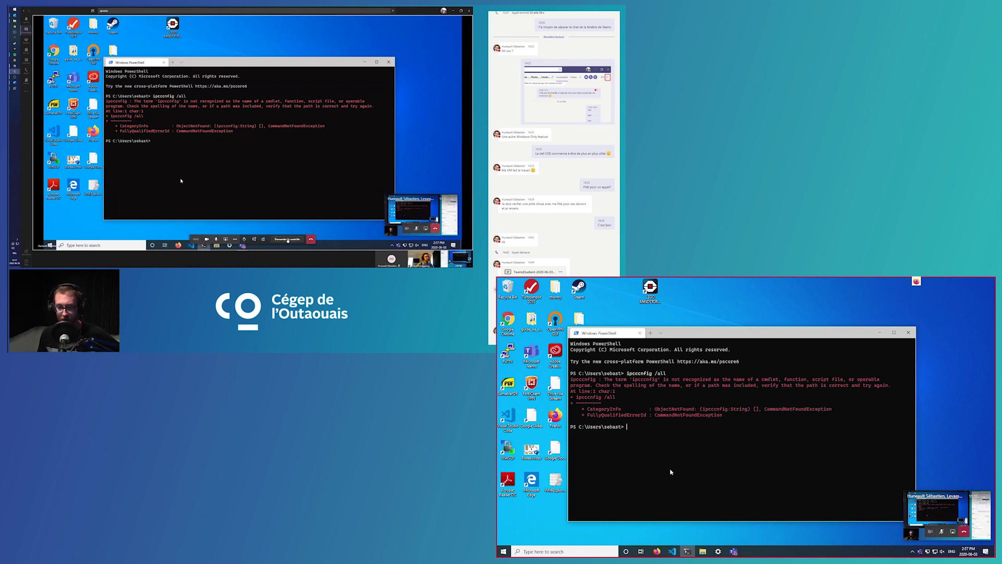
left_click(288, 239)
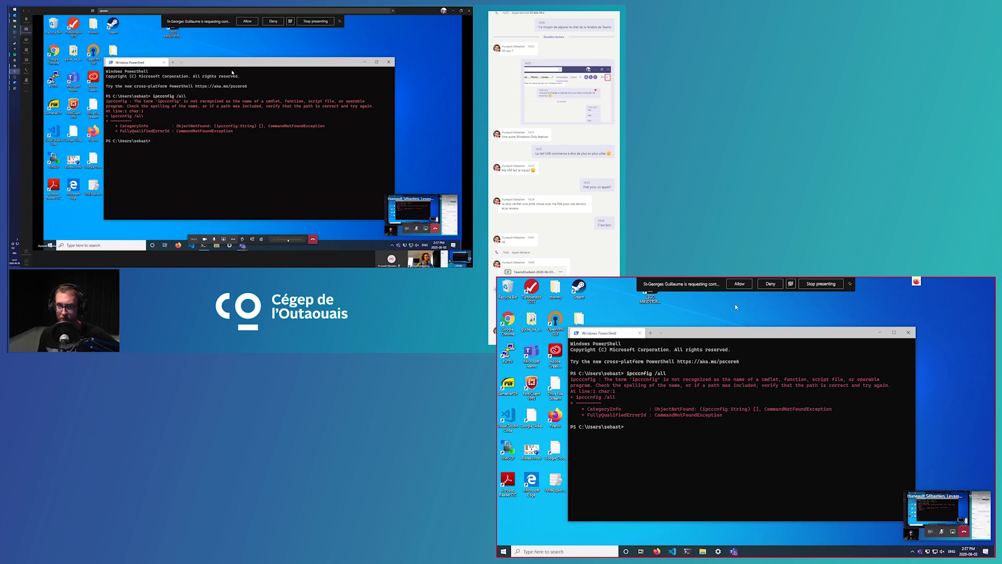
left_click(747, 284)
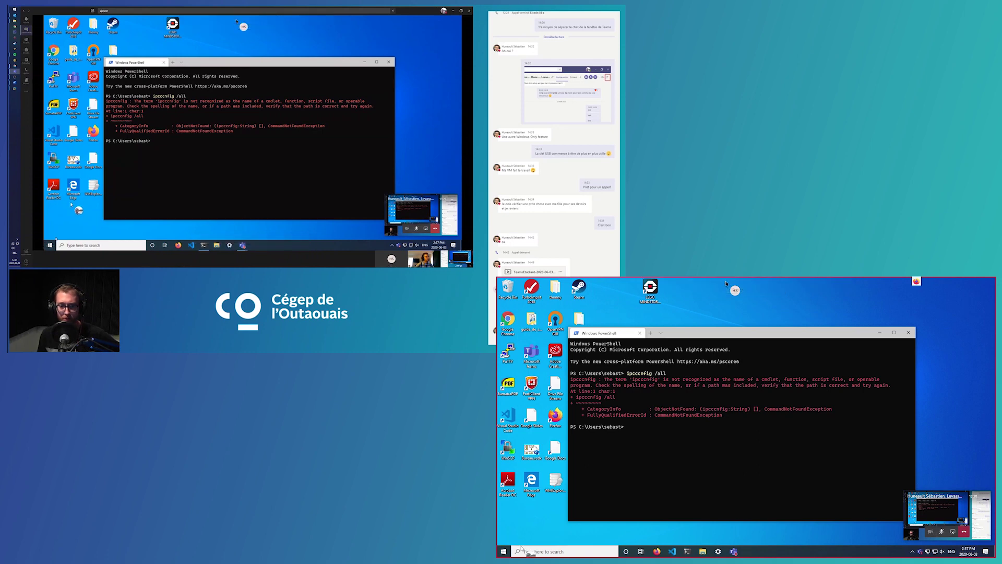
Search for "explorer" on the remotely controlled desktop, launch File Explorer and browse to the Documents folder.
left_click(503, 551)
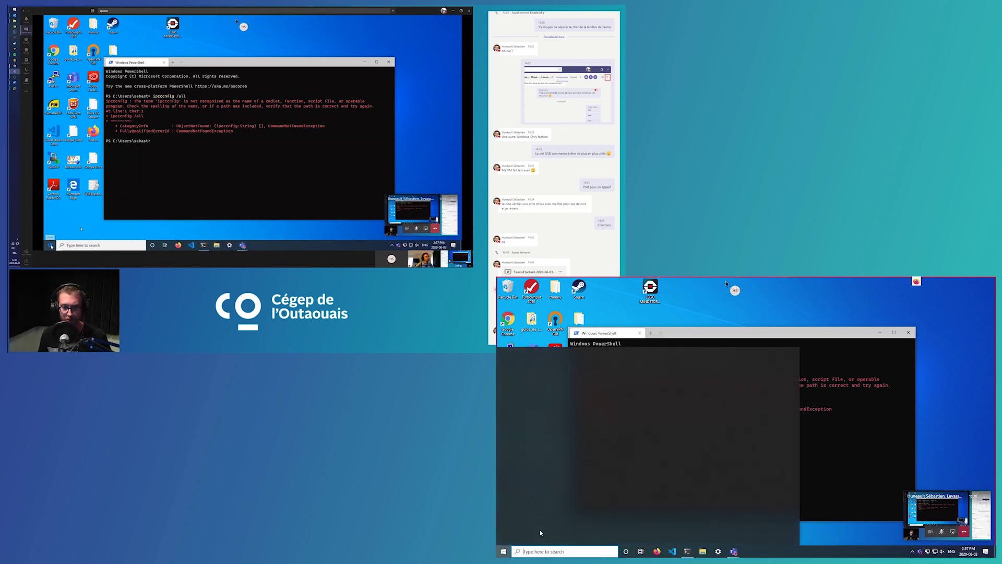
type("expl")
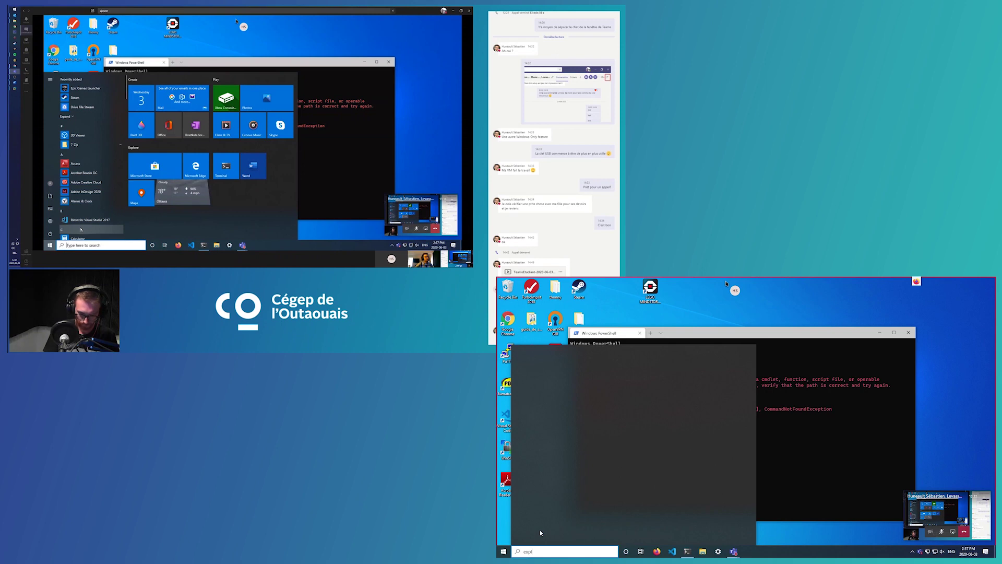
type("orer")
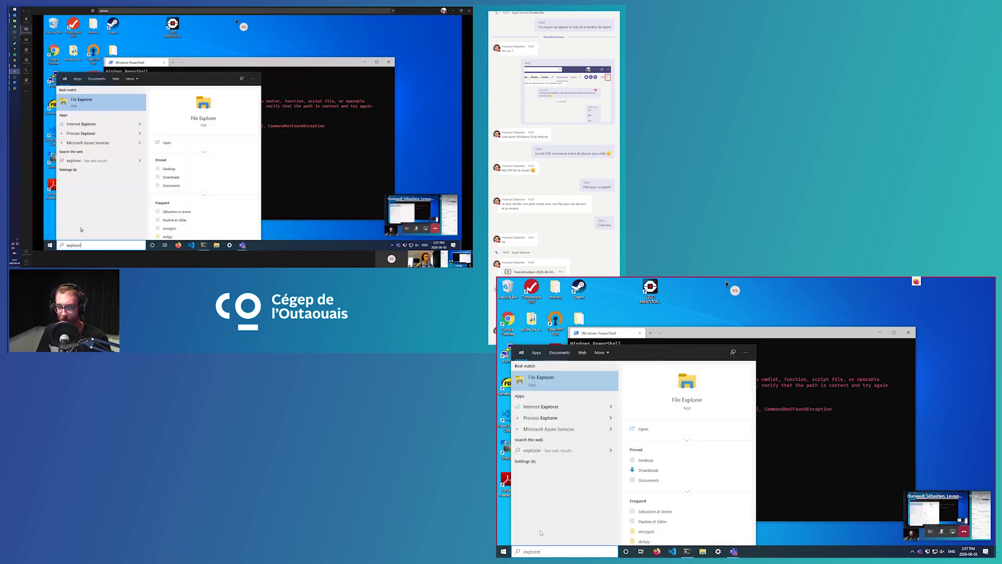
left_click(565, 381)
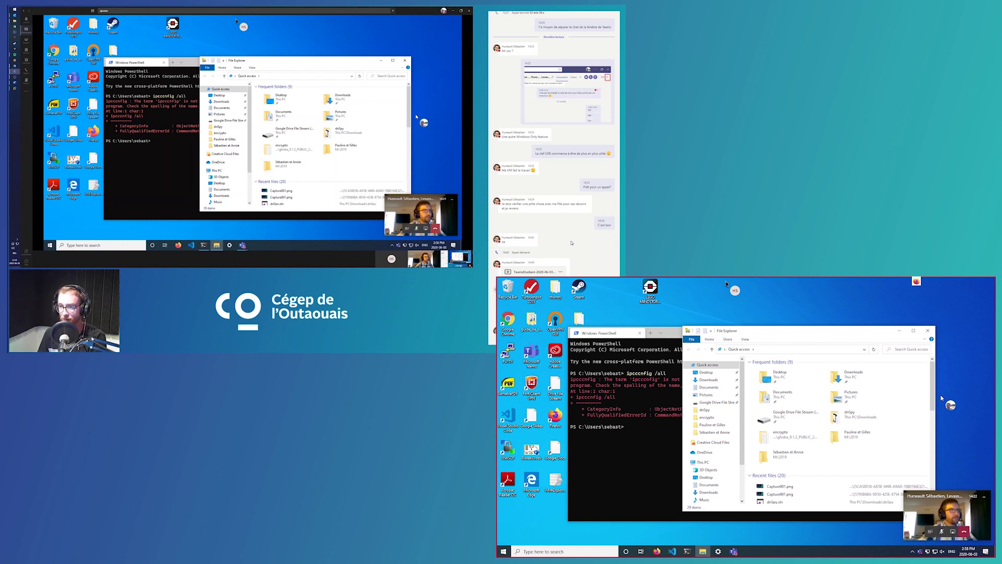
left_click(793, 401)
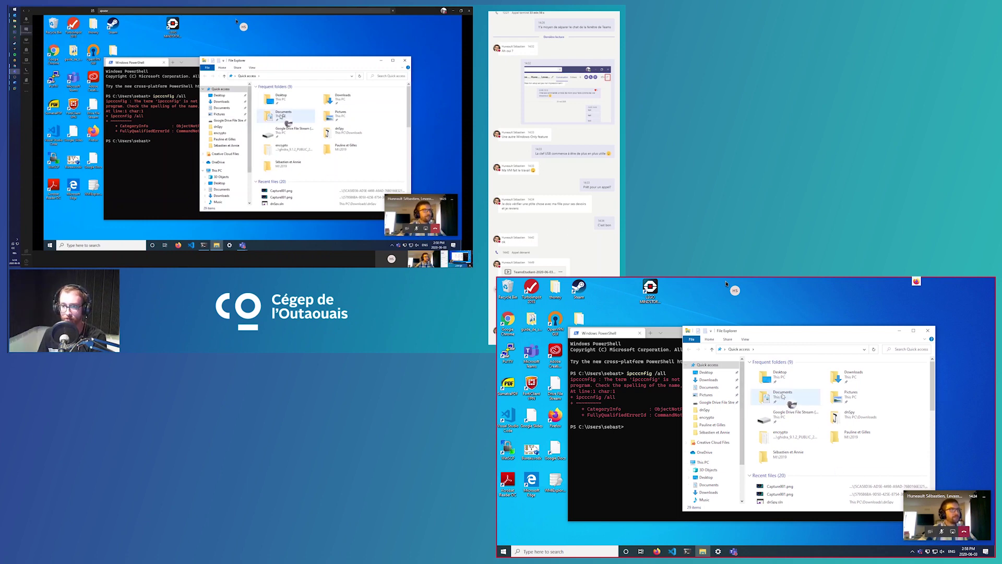
double_click(794, 403)
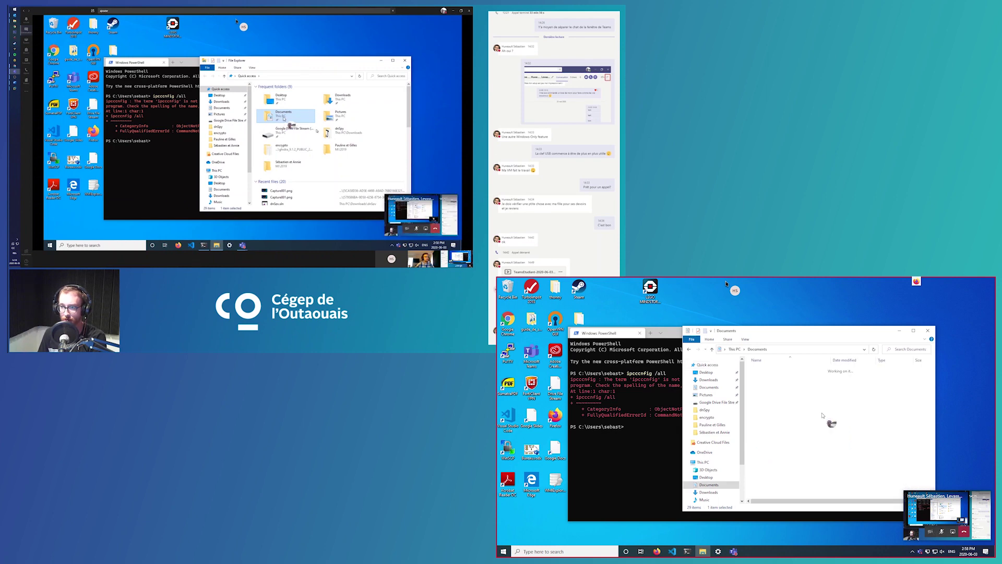
double_click(774, 383)
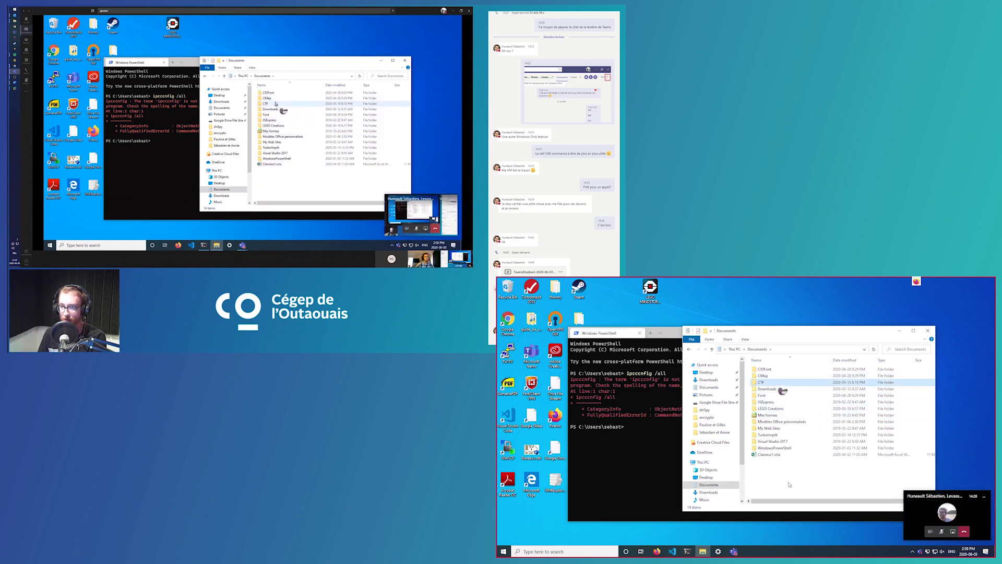
Close the File Explorer and PowerShell windows, then take back control of the shared screen.
key("alt+F4")
key("alt+F4")
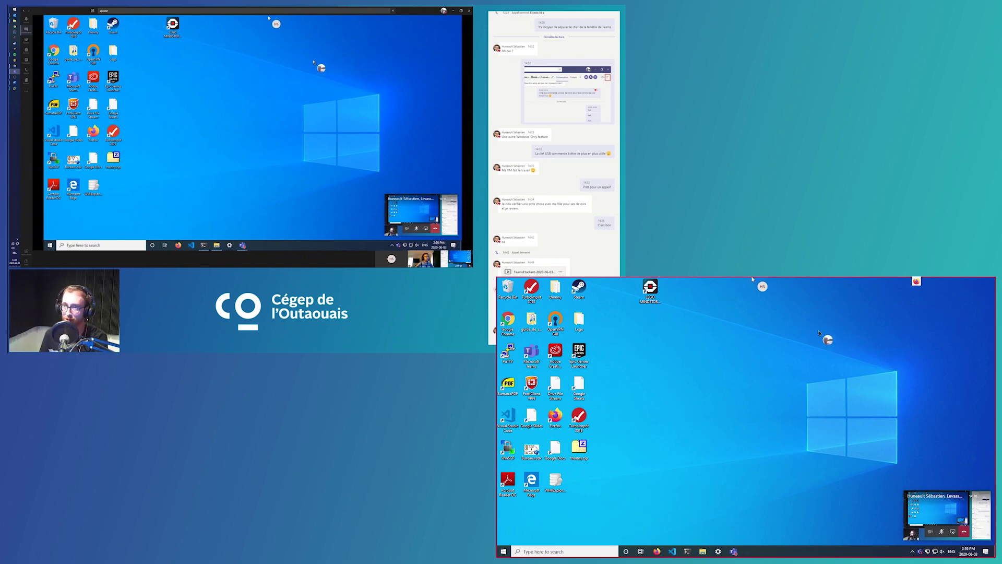
mouse_move(763, 282)
left_click(761, 284)
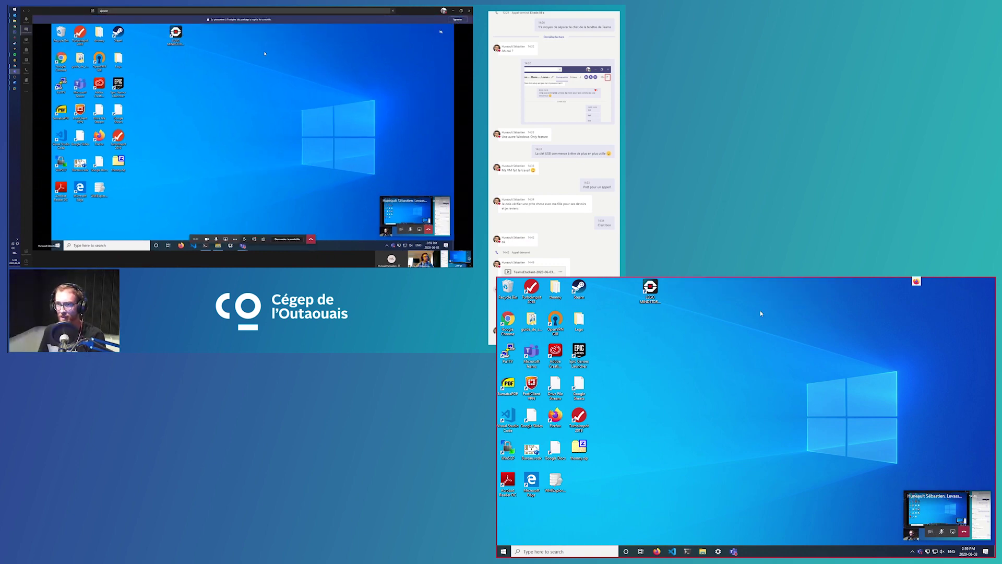
Stop presenting the screen and dismiss the do-not-disturb notice in the Teams call.
mouse_move(762, 281)
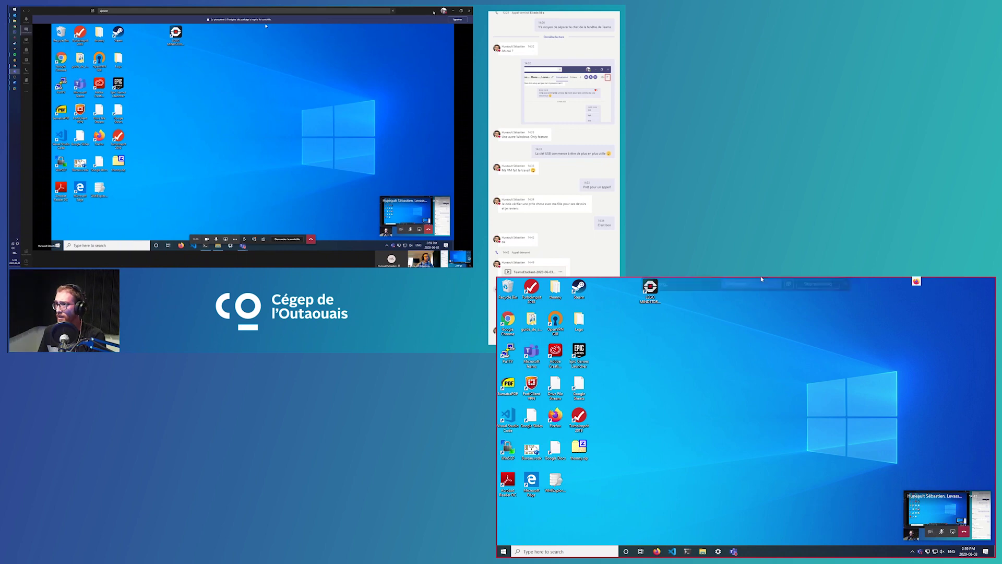
left_click(822, 284)
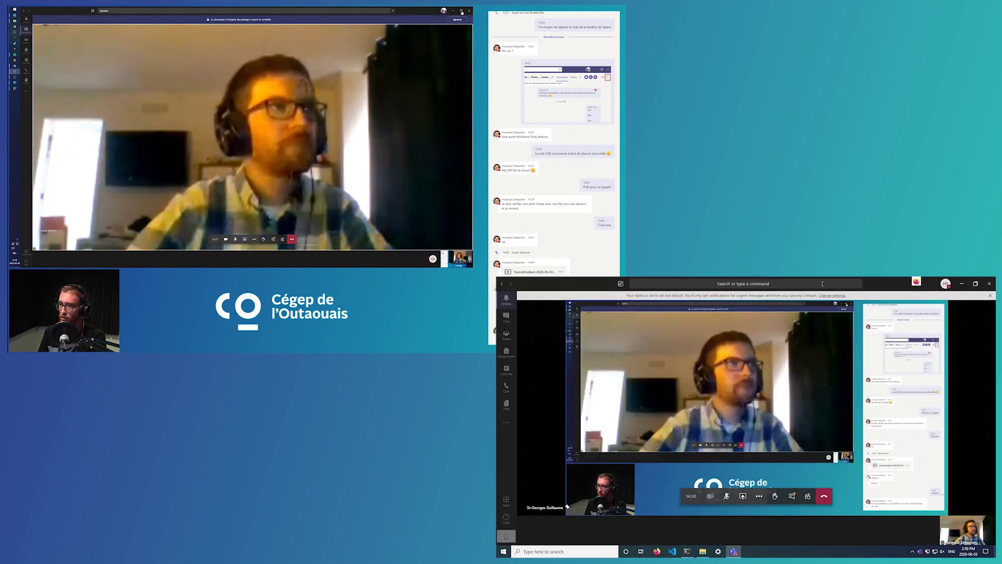
left_click(990, 295)
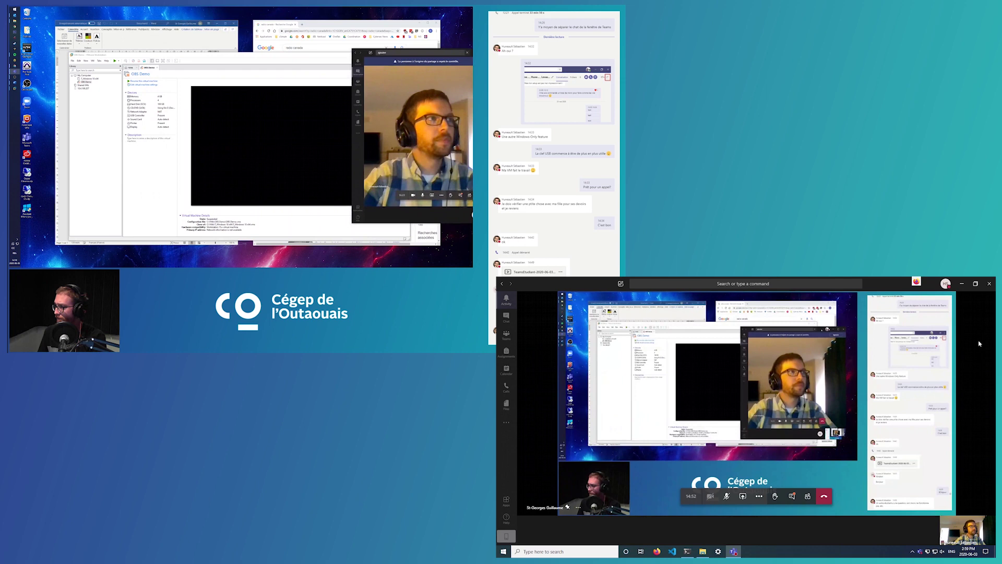